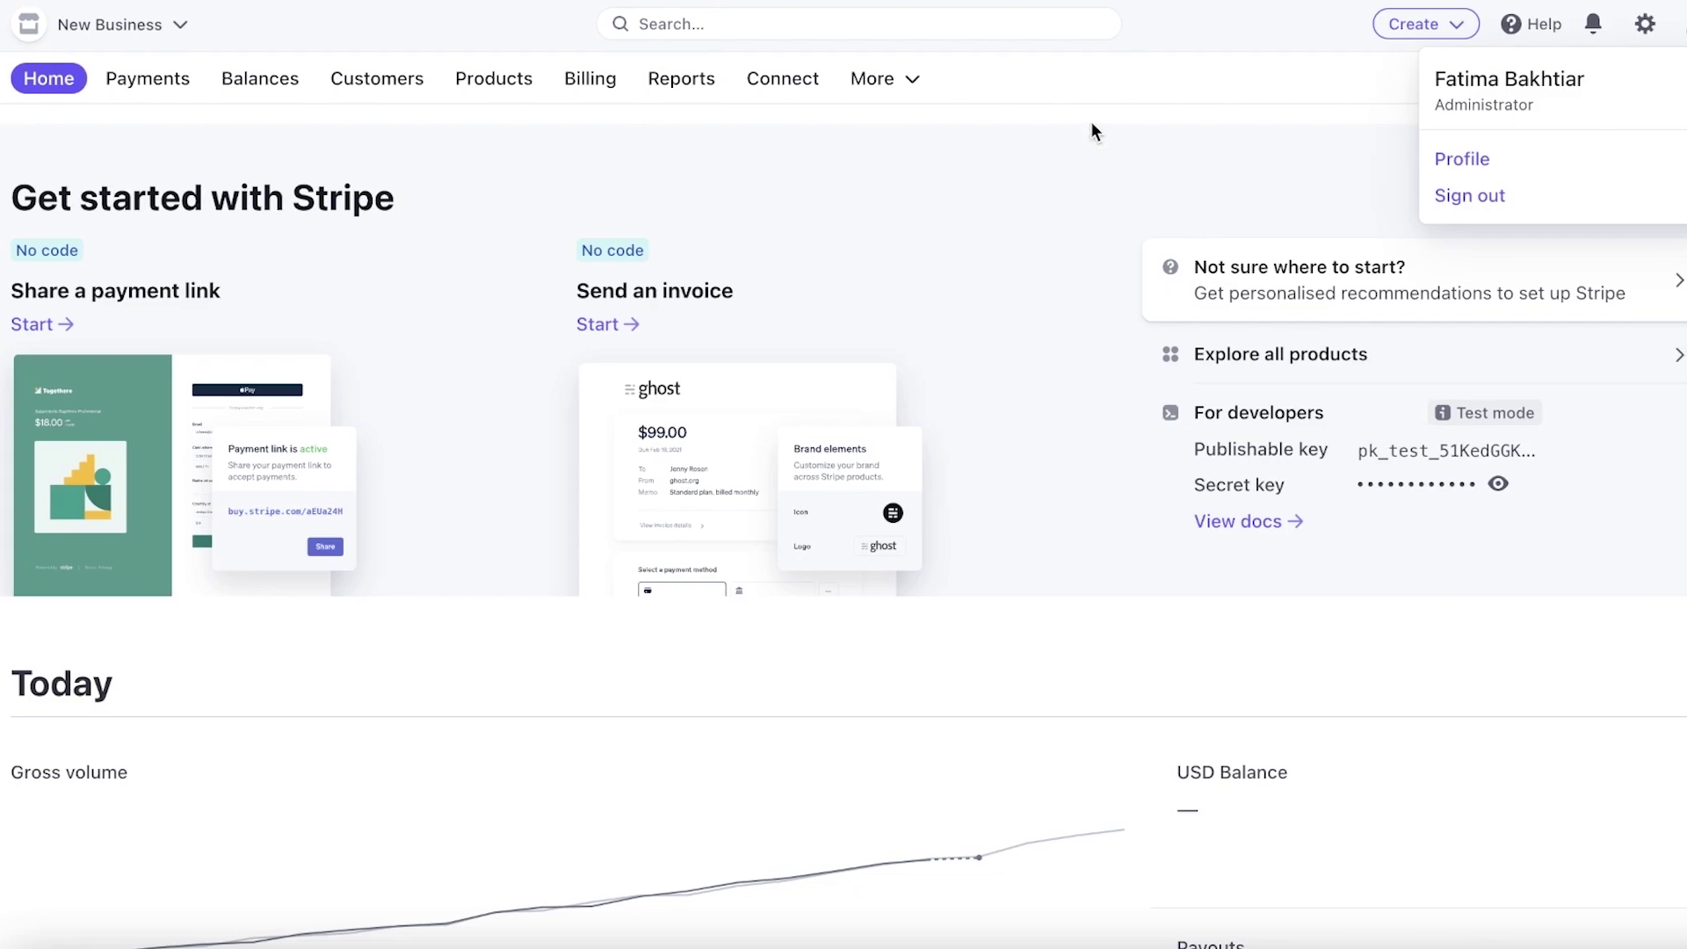
Step: Dismiss the account dropdown to reveal the home dashboard's Get started with Stripe options
{"action": "left_click", "coordinate": [1091, 123]}
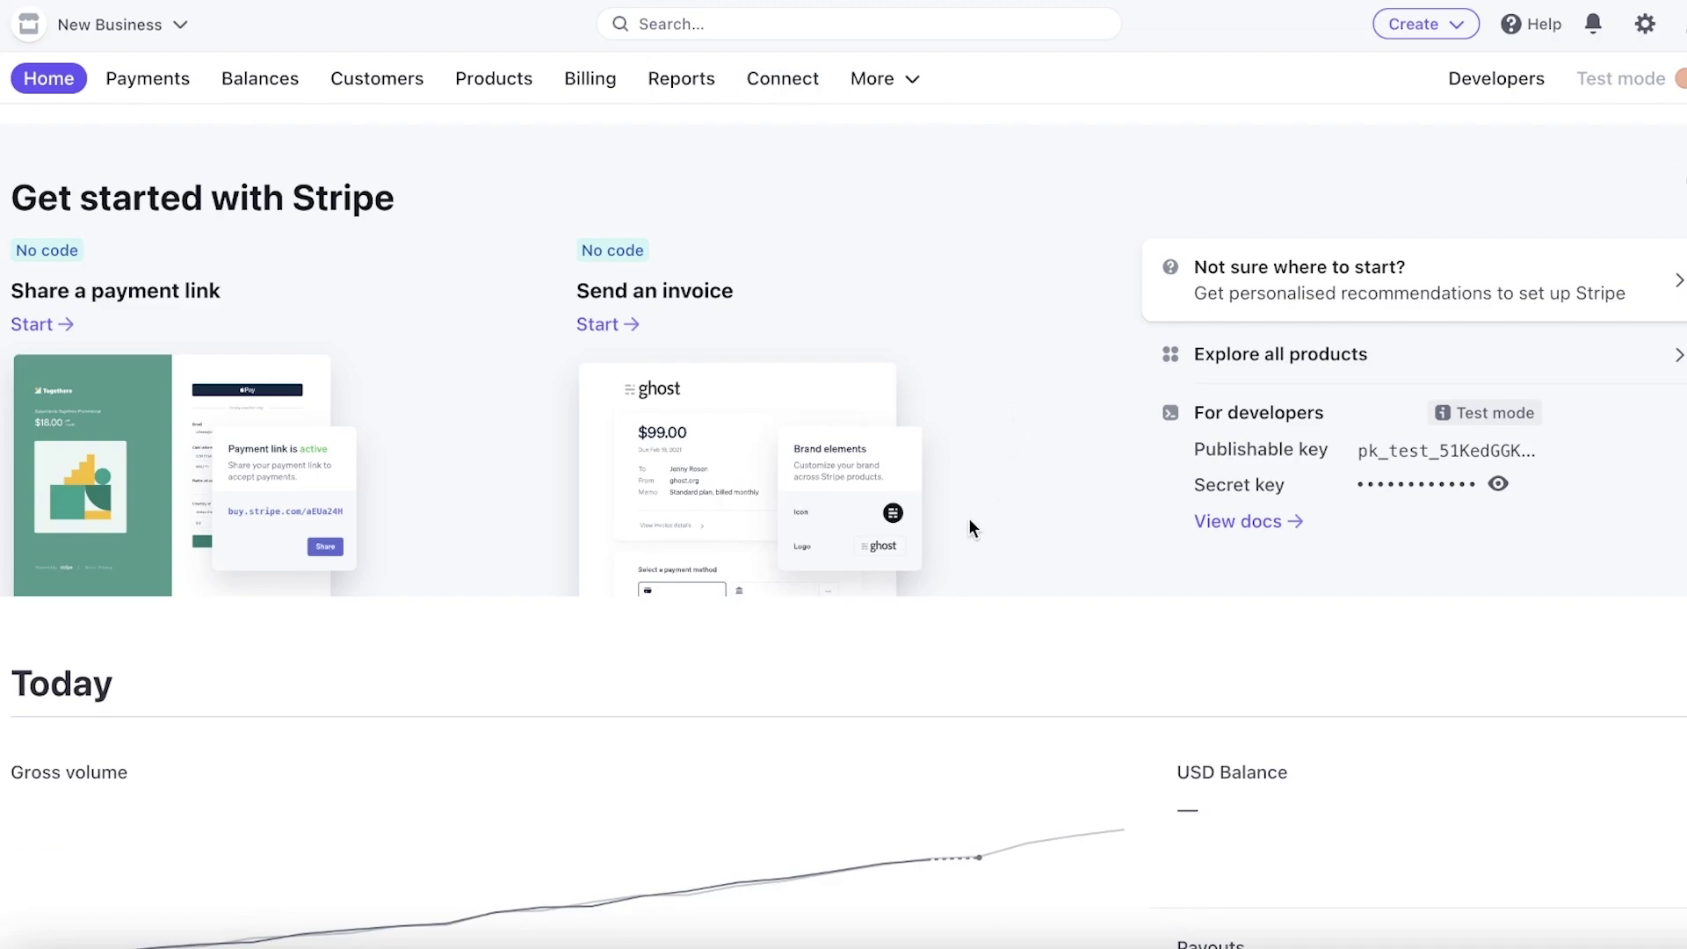
{"action": "scroll", "coordinate": [1020, 556], "scroll_direction": "down", "scroll_amount": 4}
{"action": "scroll", "coordinate": [1024, 566], "scroll_direction": "up", "scroll_amount": 4}
{"action": "scroll", "coordinate": [1024, 571], "scroll_direction": "up", "scroll_amount": 4}
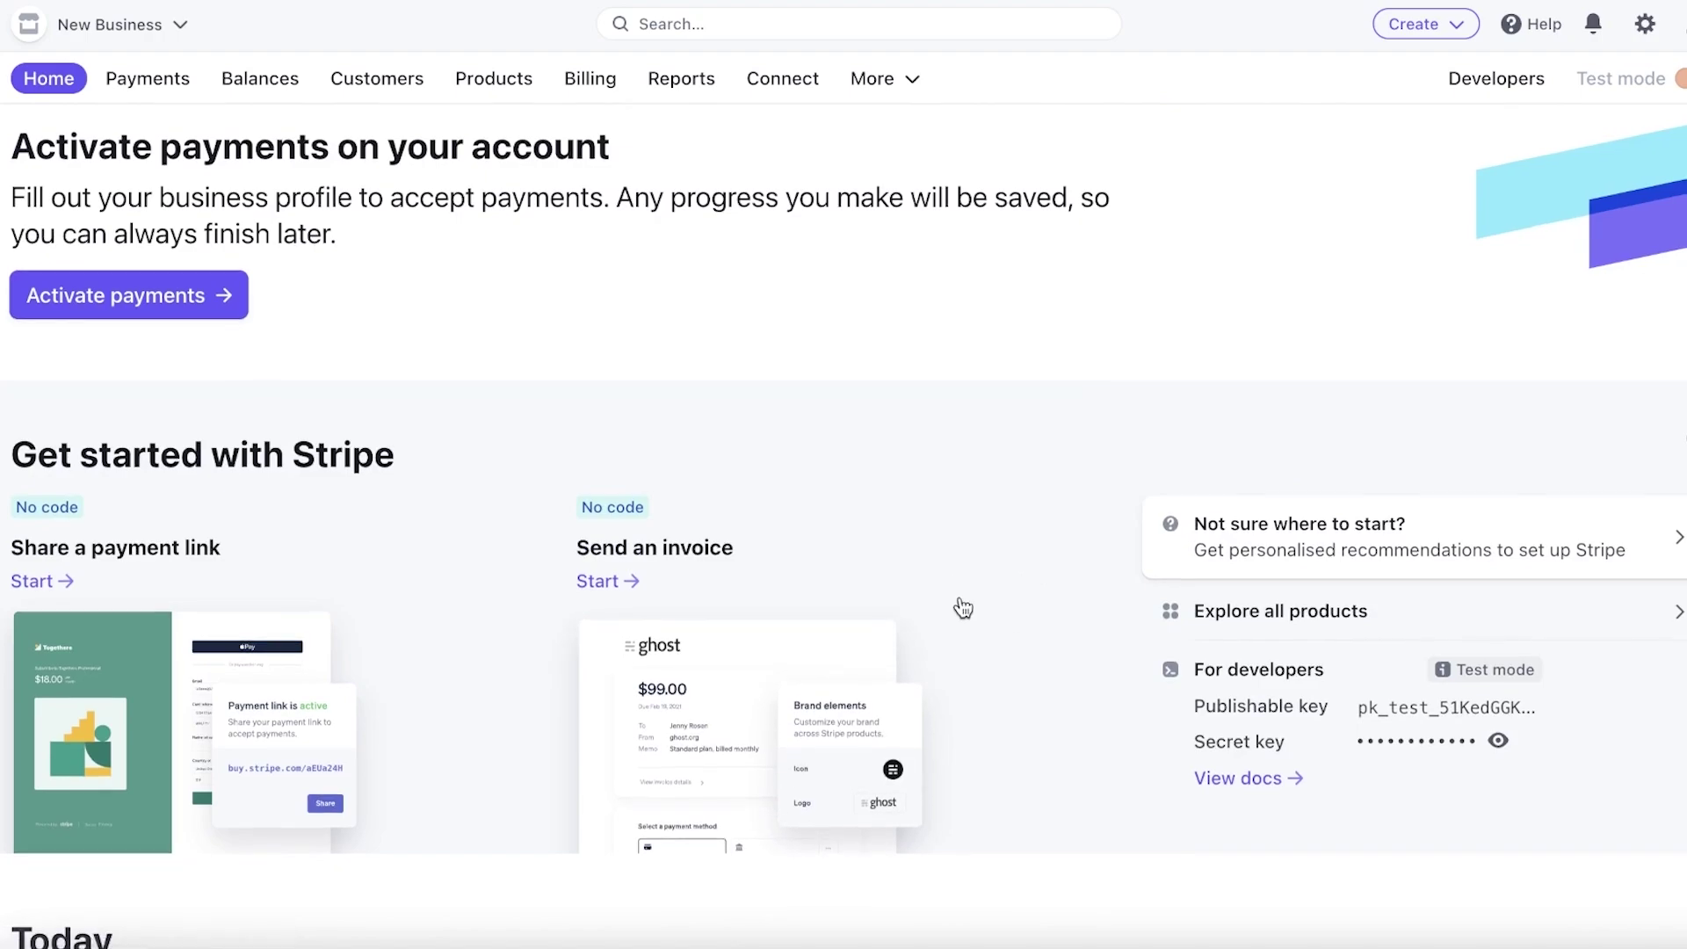
{"action": "scroll", "coordinate": [962, 608], "scroll_direction": "down", "scroll_amount": 1}
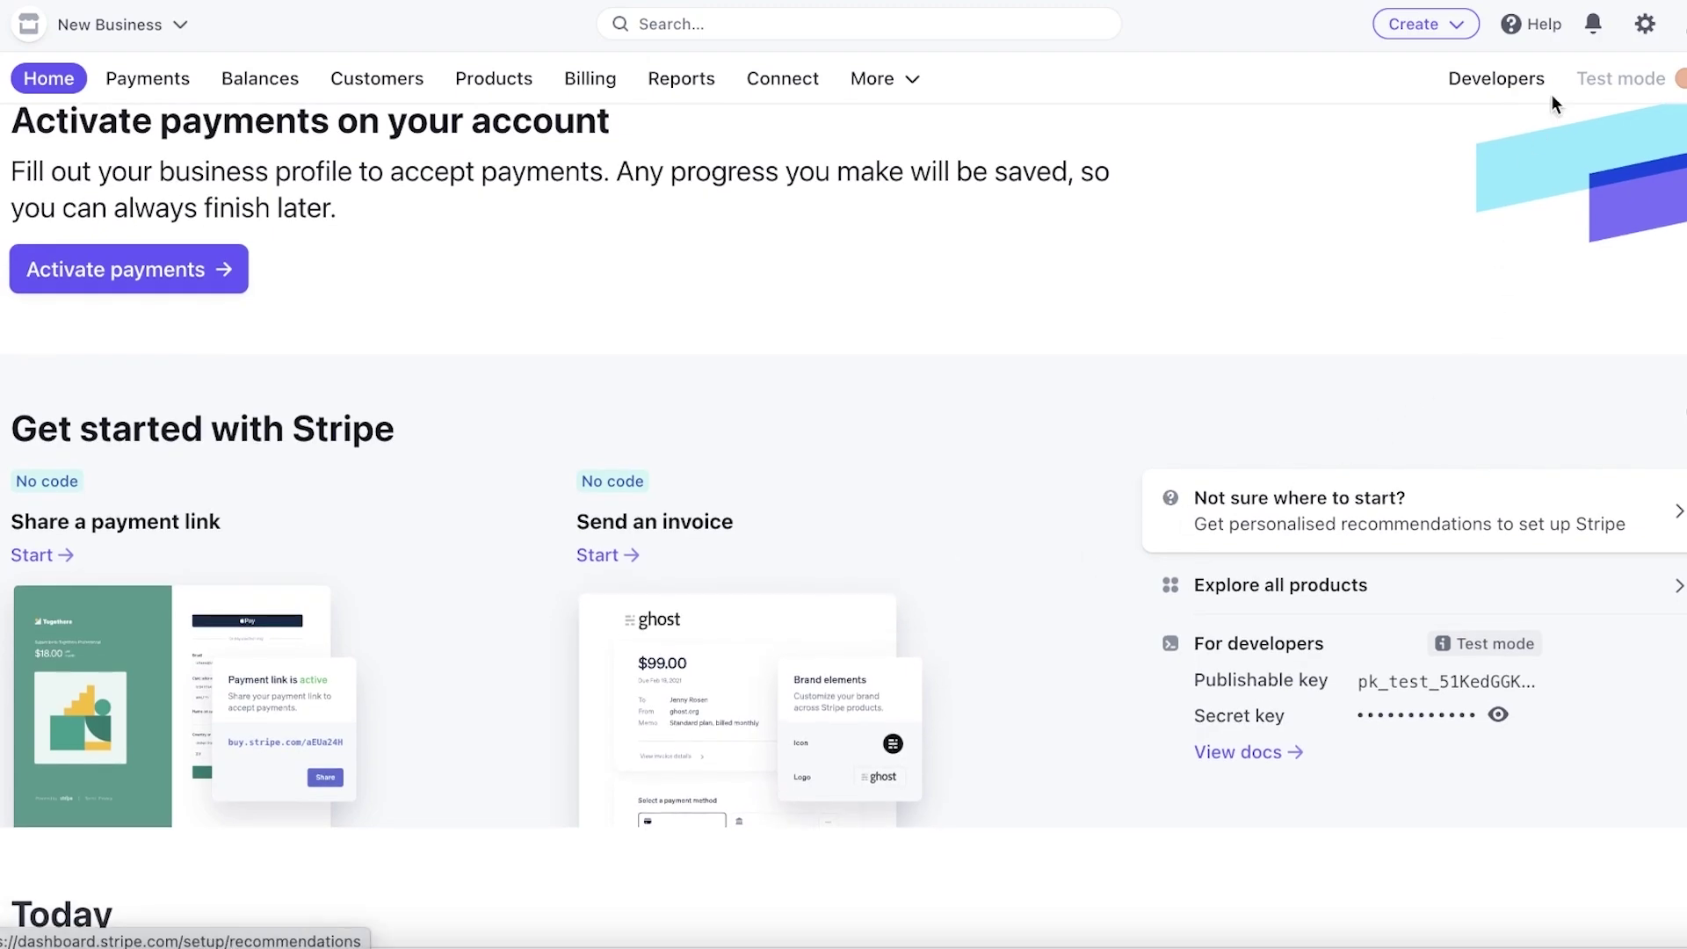
{"action": "left_click", "coordinate": [1644, 24]}
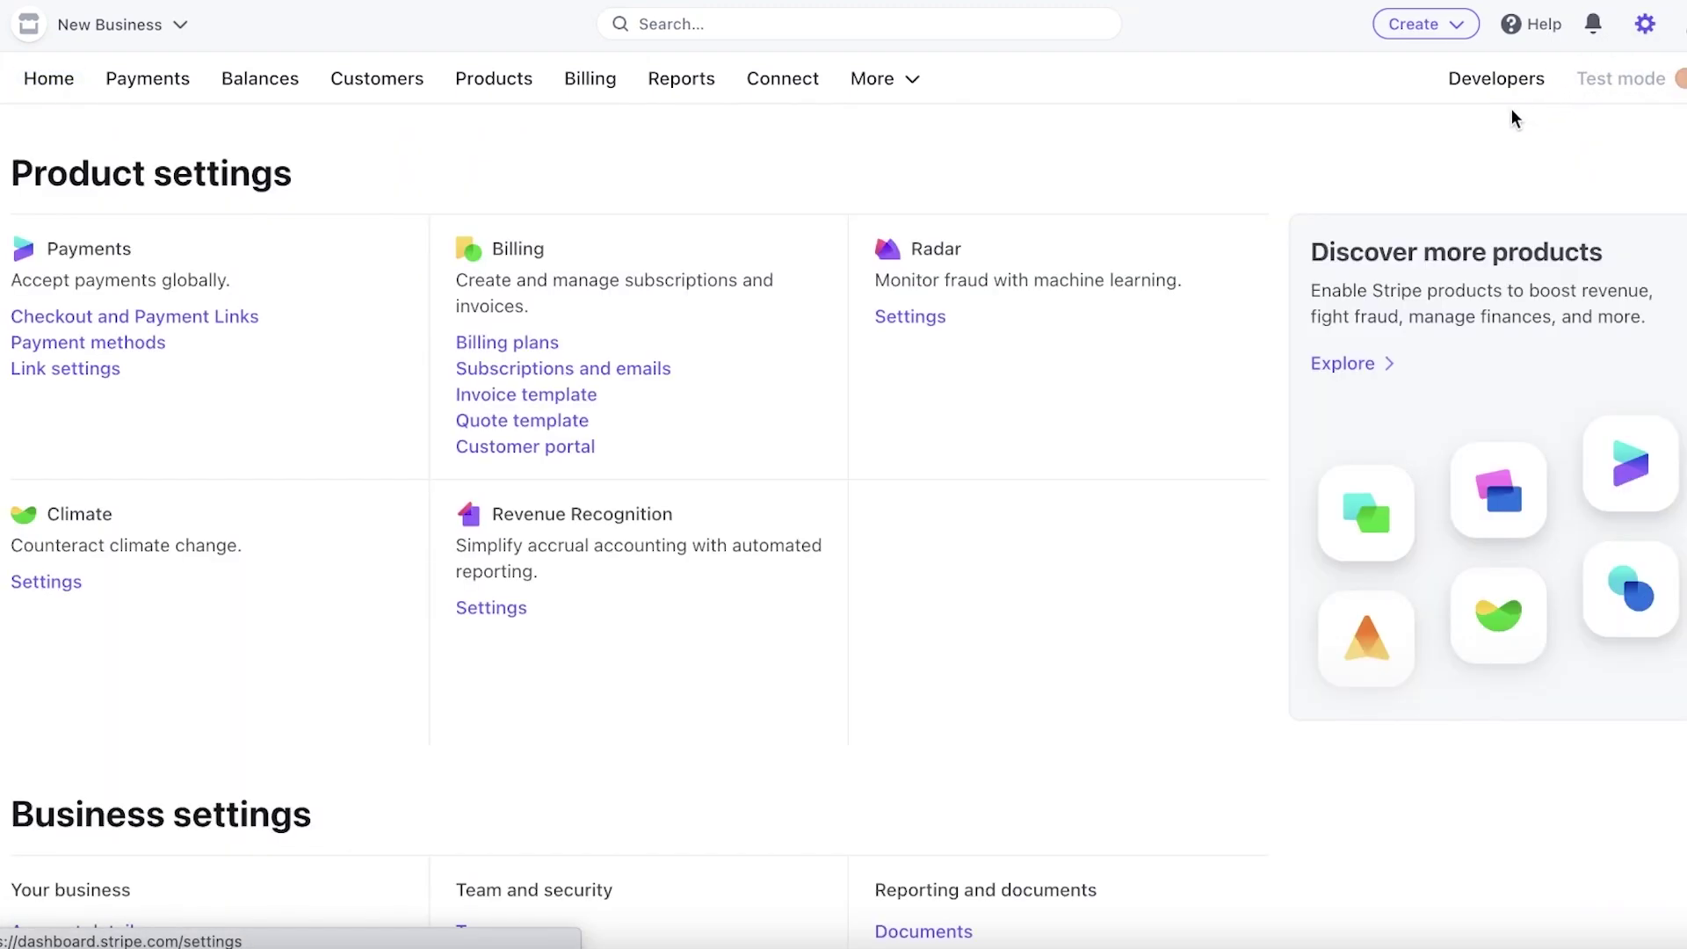
{"action": "left_click", "coordinate": [129, 85]}
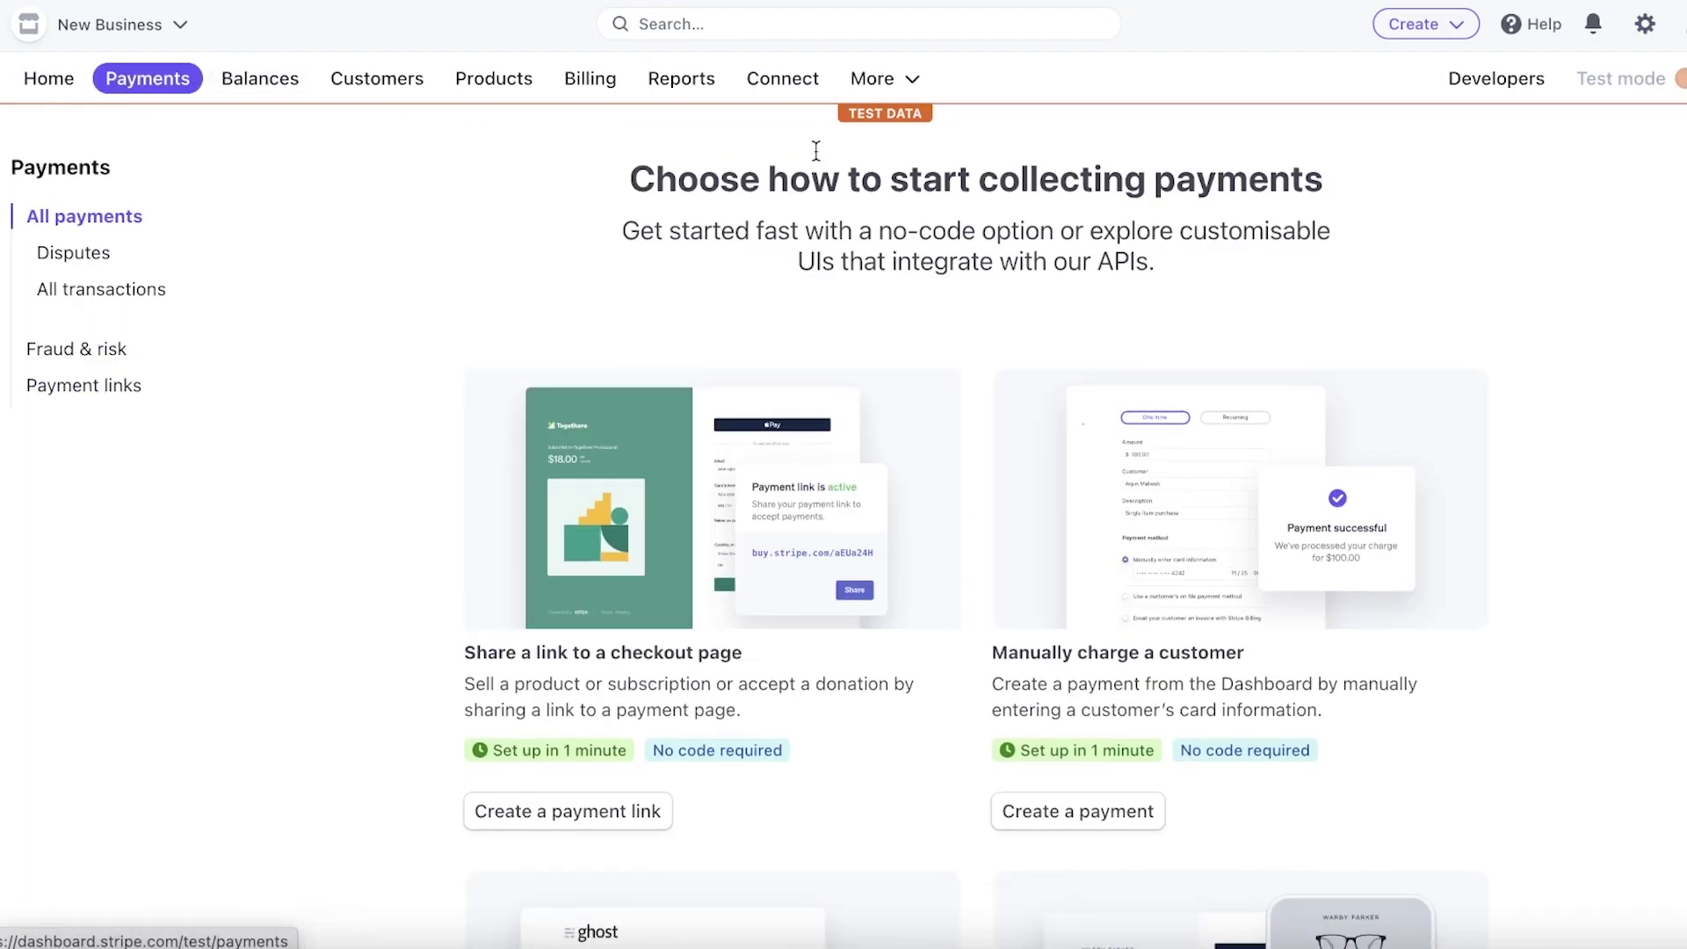
{"action": "left_click", "coordinate": [870, 78]}
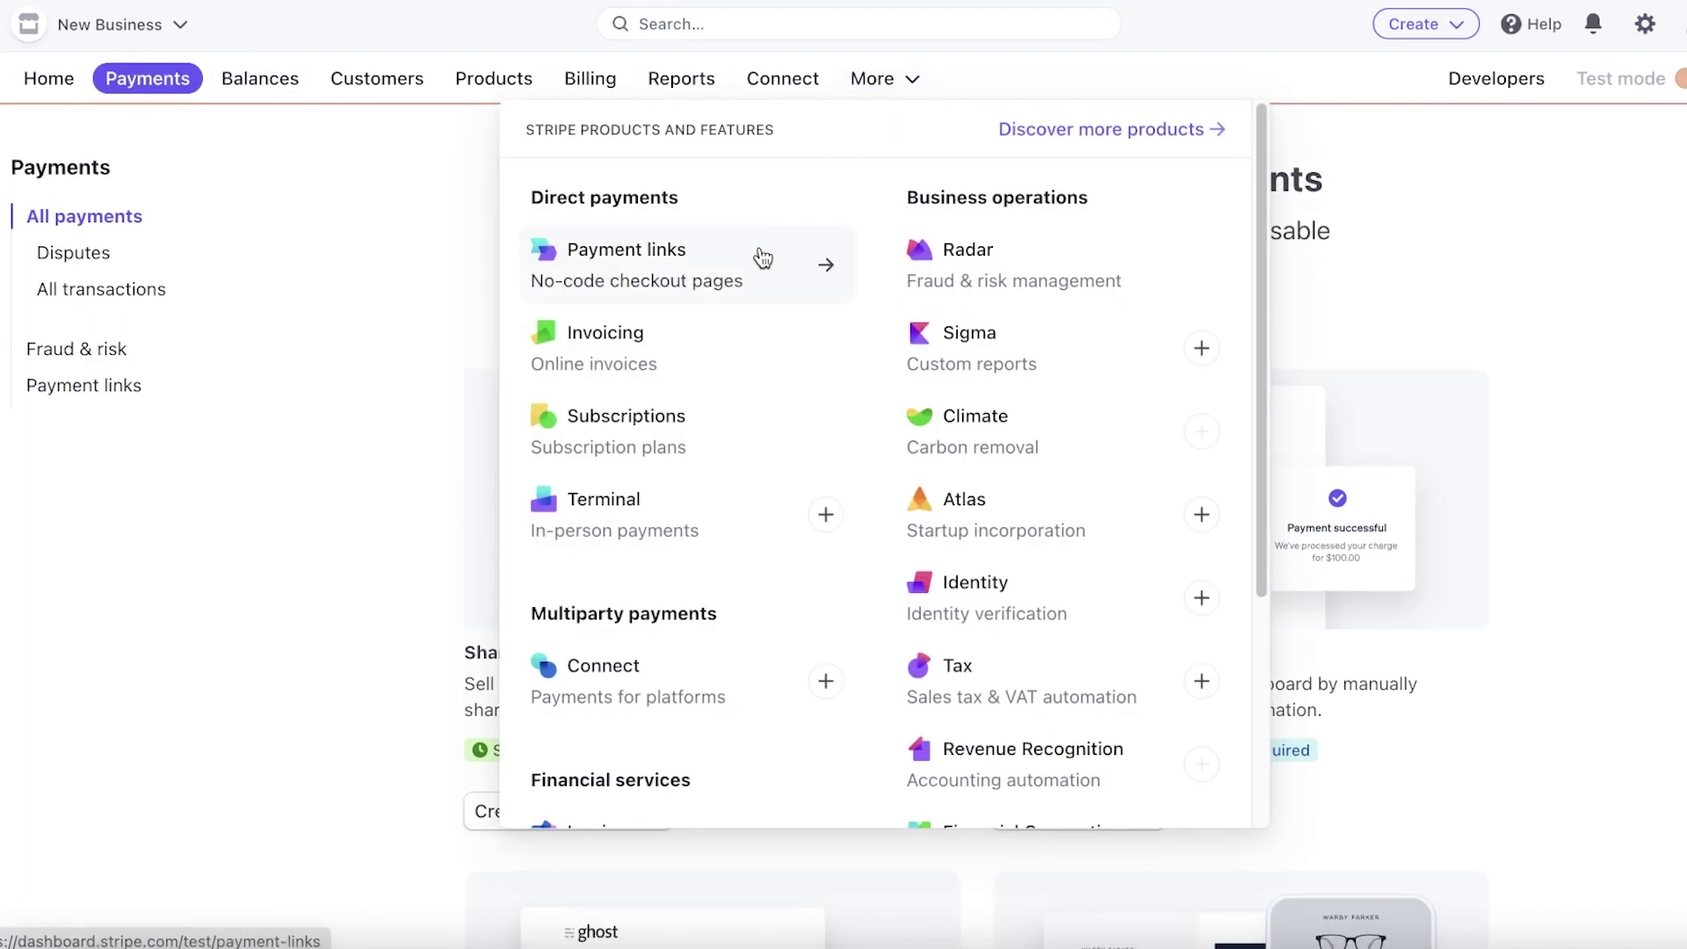
{"action": "scroll", "coordinate": [773, 301], "scroll_direction": "down", "scroll_amount": 1}
{"action": "left_click", "coordinate": [1525, 377]}
{"action": "scroll", "coordinate": [1525, 373], "scroll_direction": "down", "scroll_amount": 1}
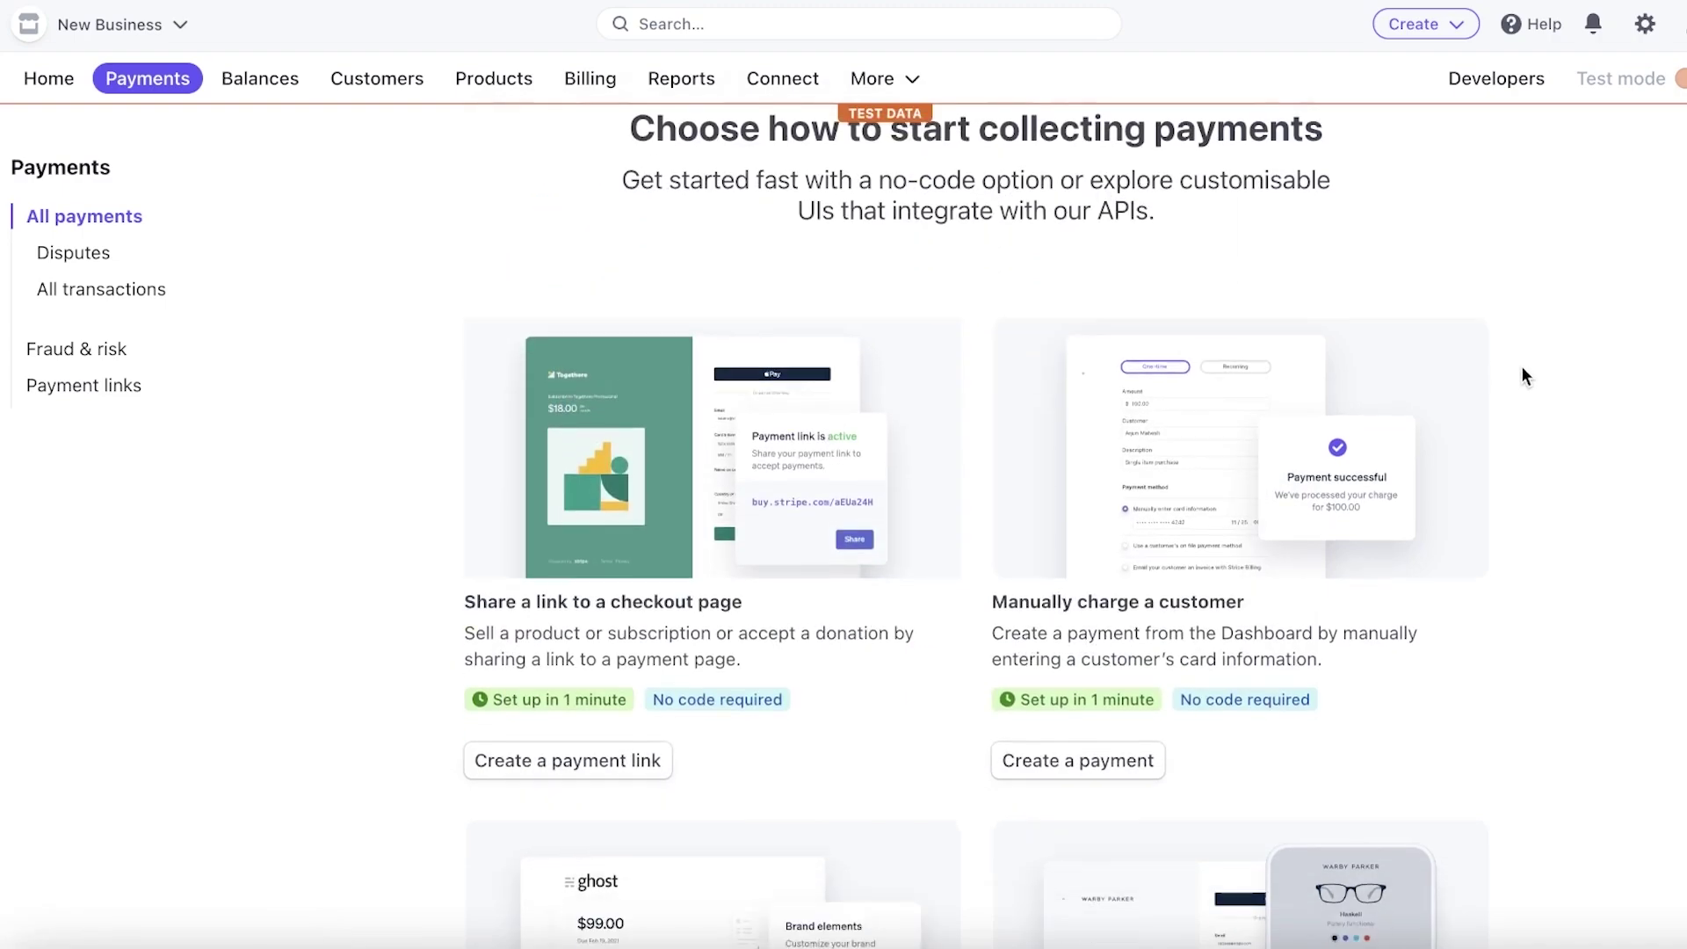
{"action": "scroll", "coordinate": [1510, 373], "scroll_direction": "down", "scroll_amount": 3}
{"action": "scroll", "coordinate": [1495, 385], "scroll_direction": "down", "scroll_amount": 3}
{"action": "scroll", "coordinate": [1497, 386], "scroll_direction": "up", "scroll_amount": 7}
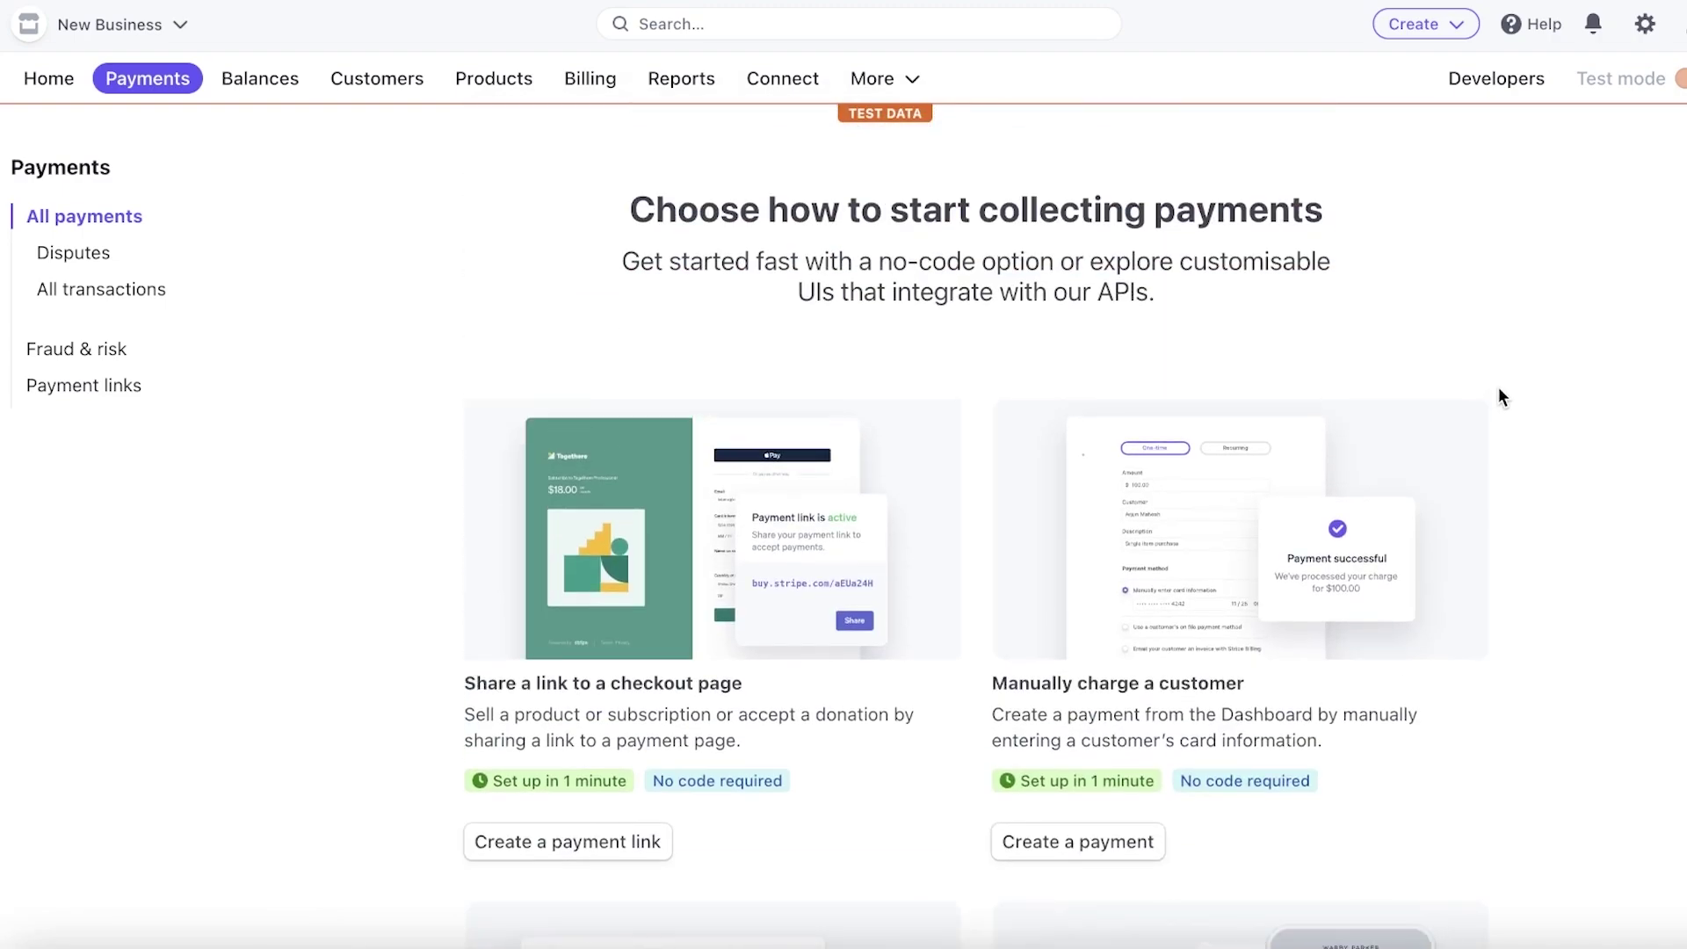
{"action": "left_click", "coordinate": [21, 88]}
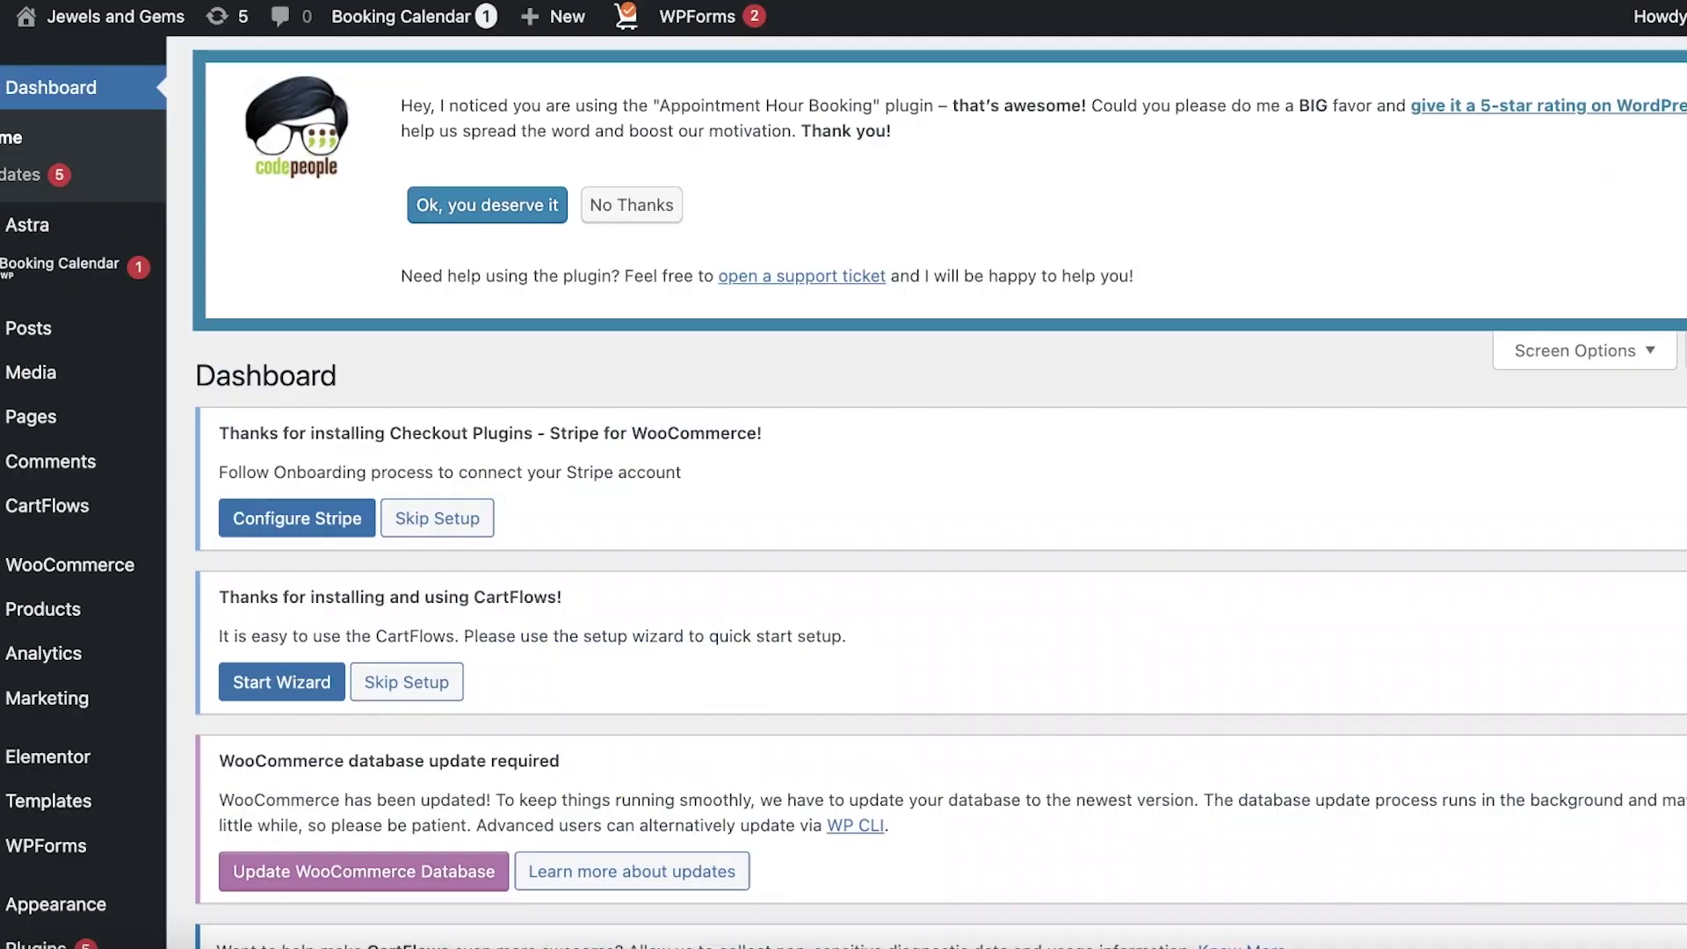
Step: Go to the WordPress Add New plugins page and allow the CartFlows data request
{"action": "scroll", "coordinate": [106, 454], "scroll_direction": "down", "scroll_amount": 8}
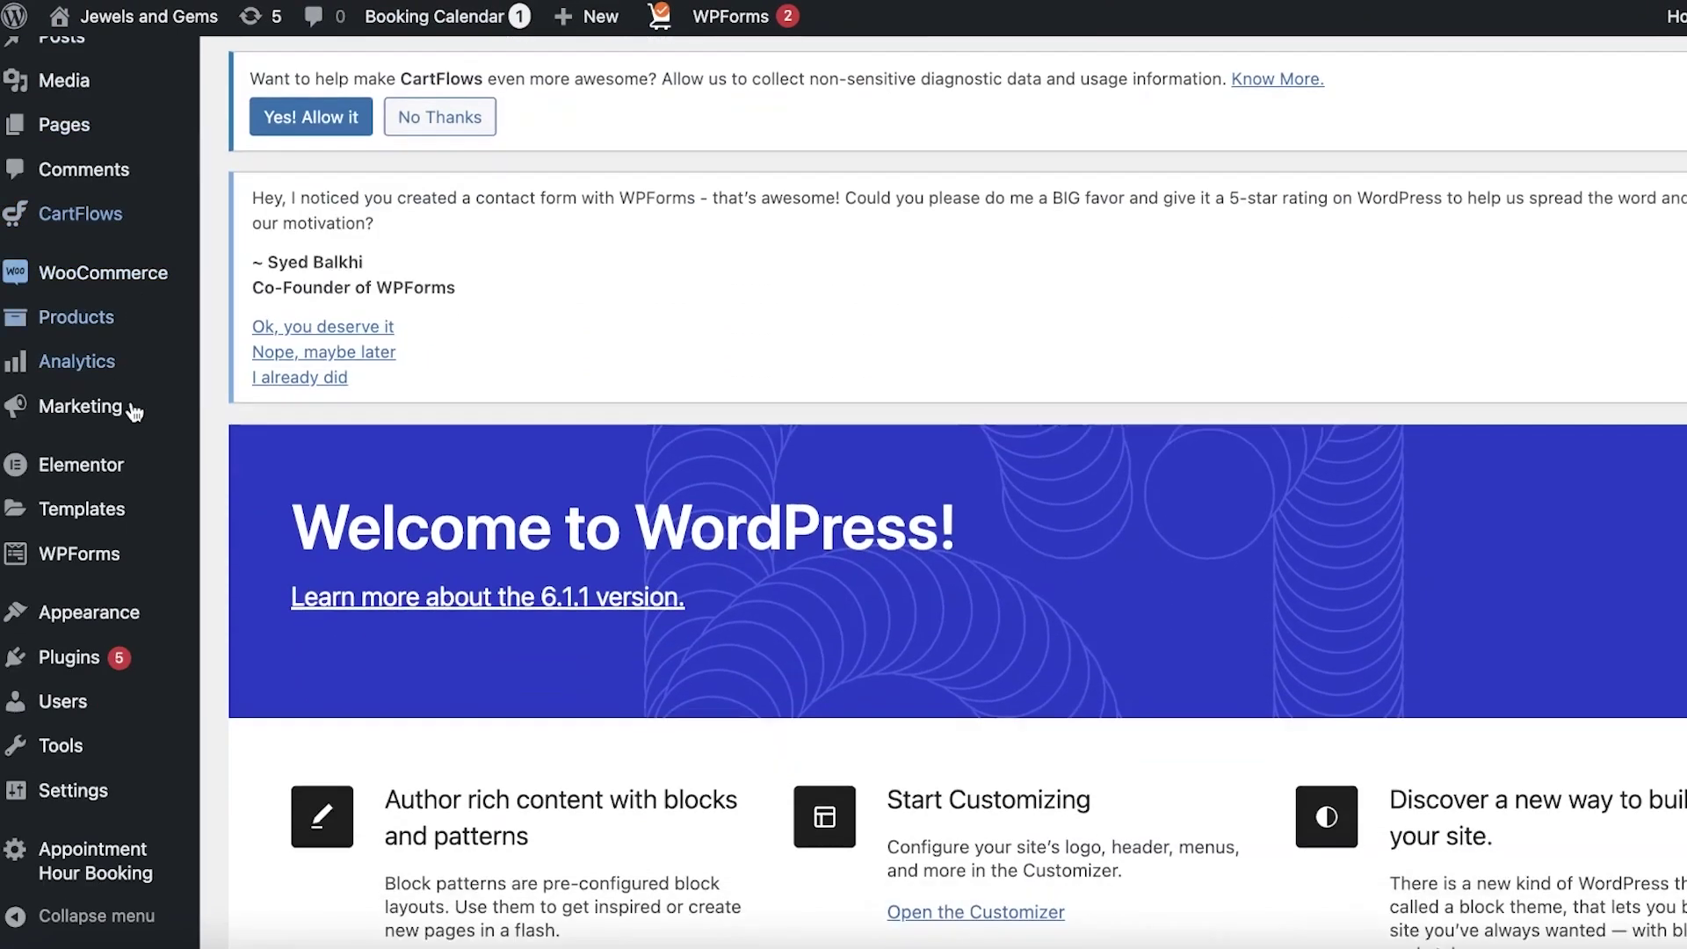
{"action": "mouse_move", "coordinate": [121, 655]}
{"action": "left_click", "coordinate": [283, 702]}
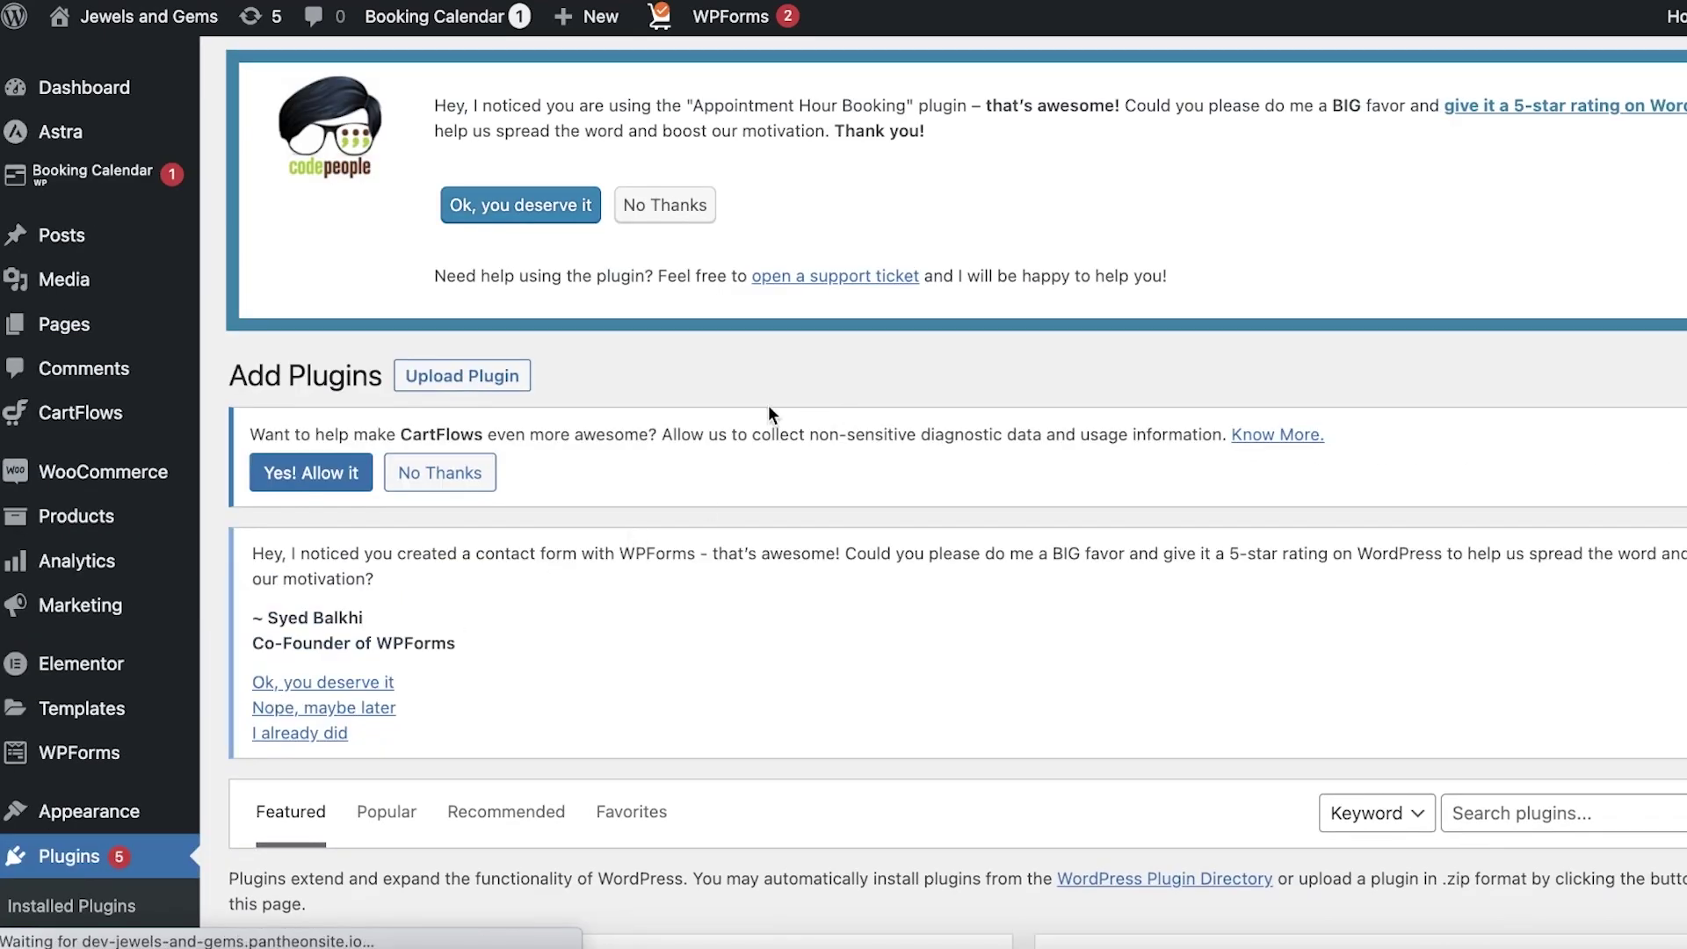
{"action": "left_click", "coordinate": [301, 479]}
Step: Search the plugin directory for 'stripe' and browse the results
{"action": "scroll", "coordinate": [578, 366], "scroll_direction": "down", "scroll_amount": 5}
{"action": "left_click", "coordinate": [1545, 339]}
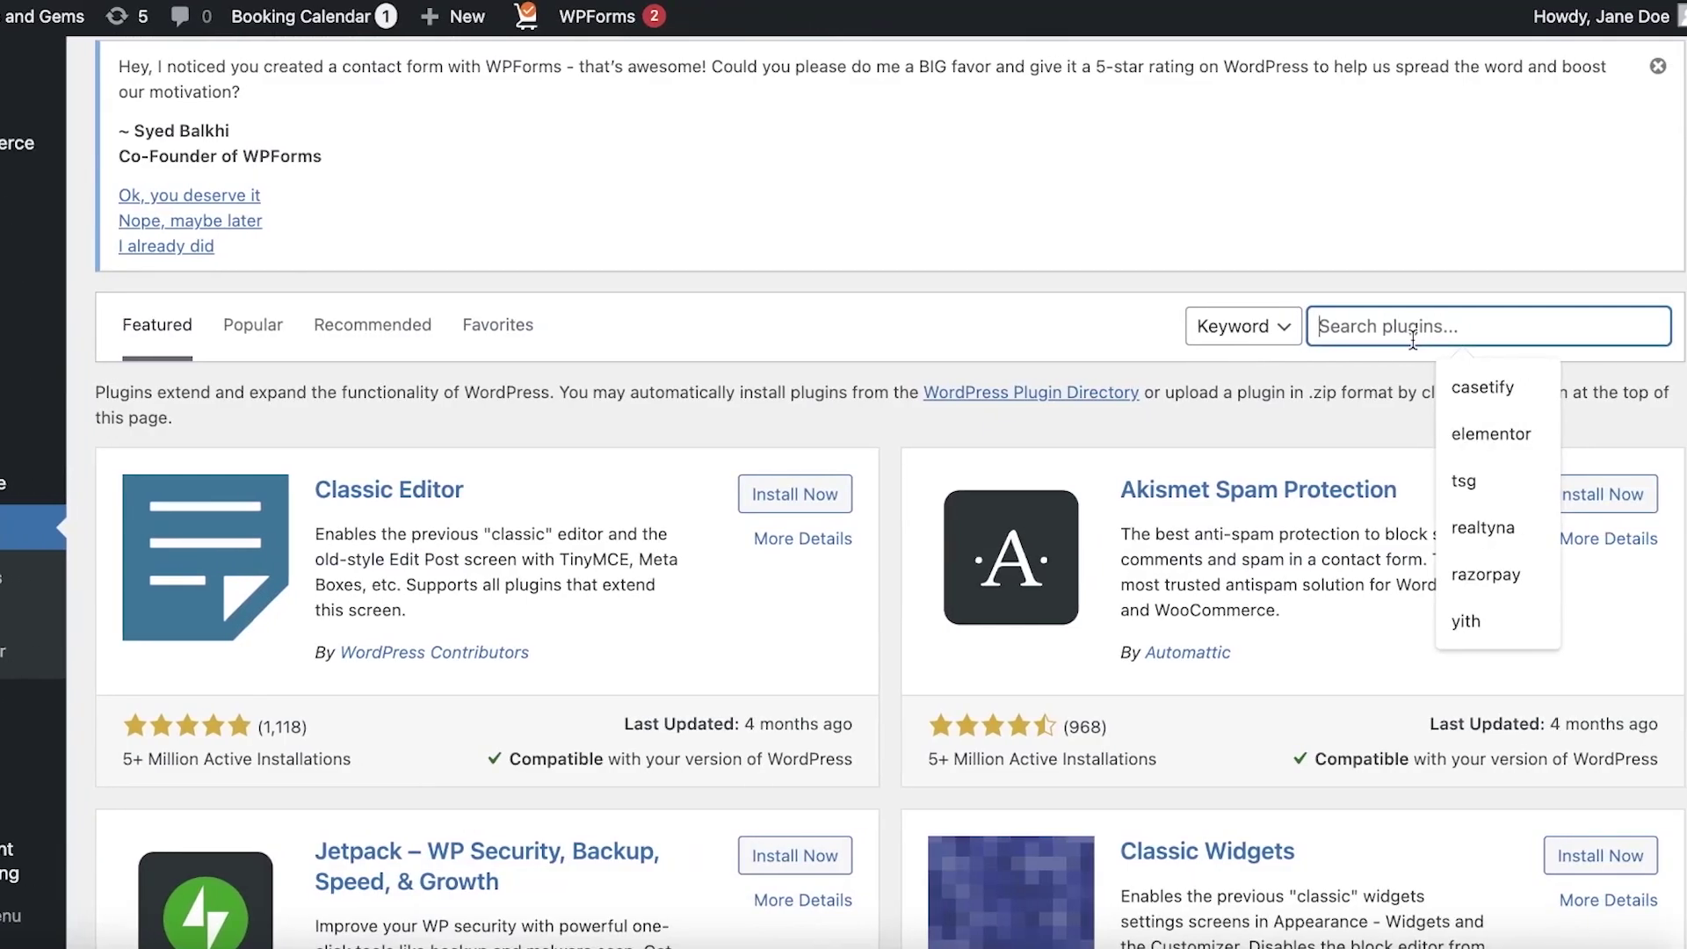
{"action": "type", "text": "stripe"}
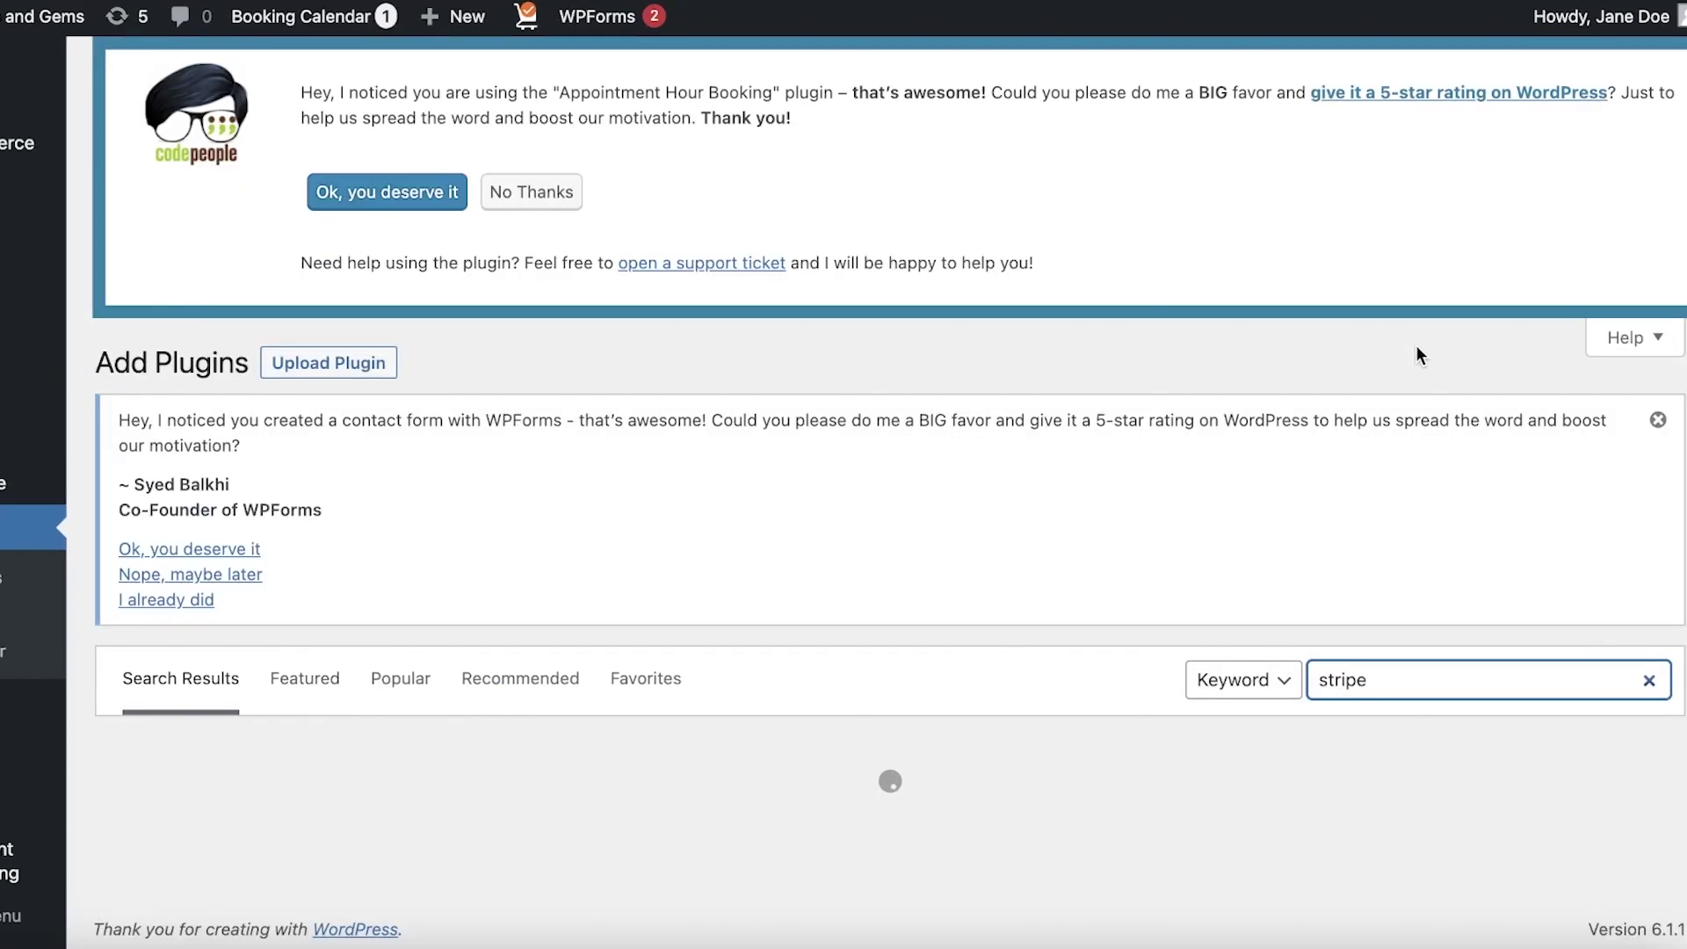
{"action": "scroll", "coordinate": [1047, 514], "scroll_direction": "down", "scroll_amount": 8}
{"action": "scroll", "coordinate": [497, 426], "scroll_direction": "up", "scroll_amount": 8}
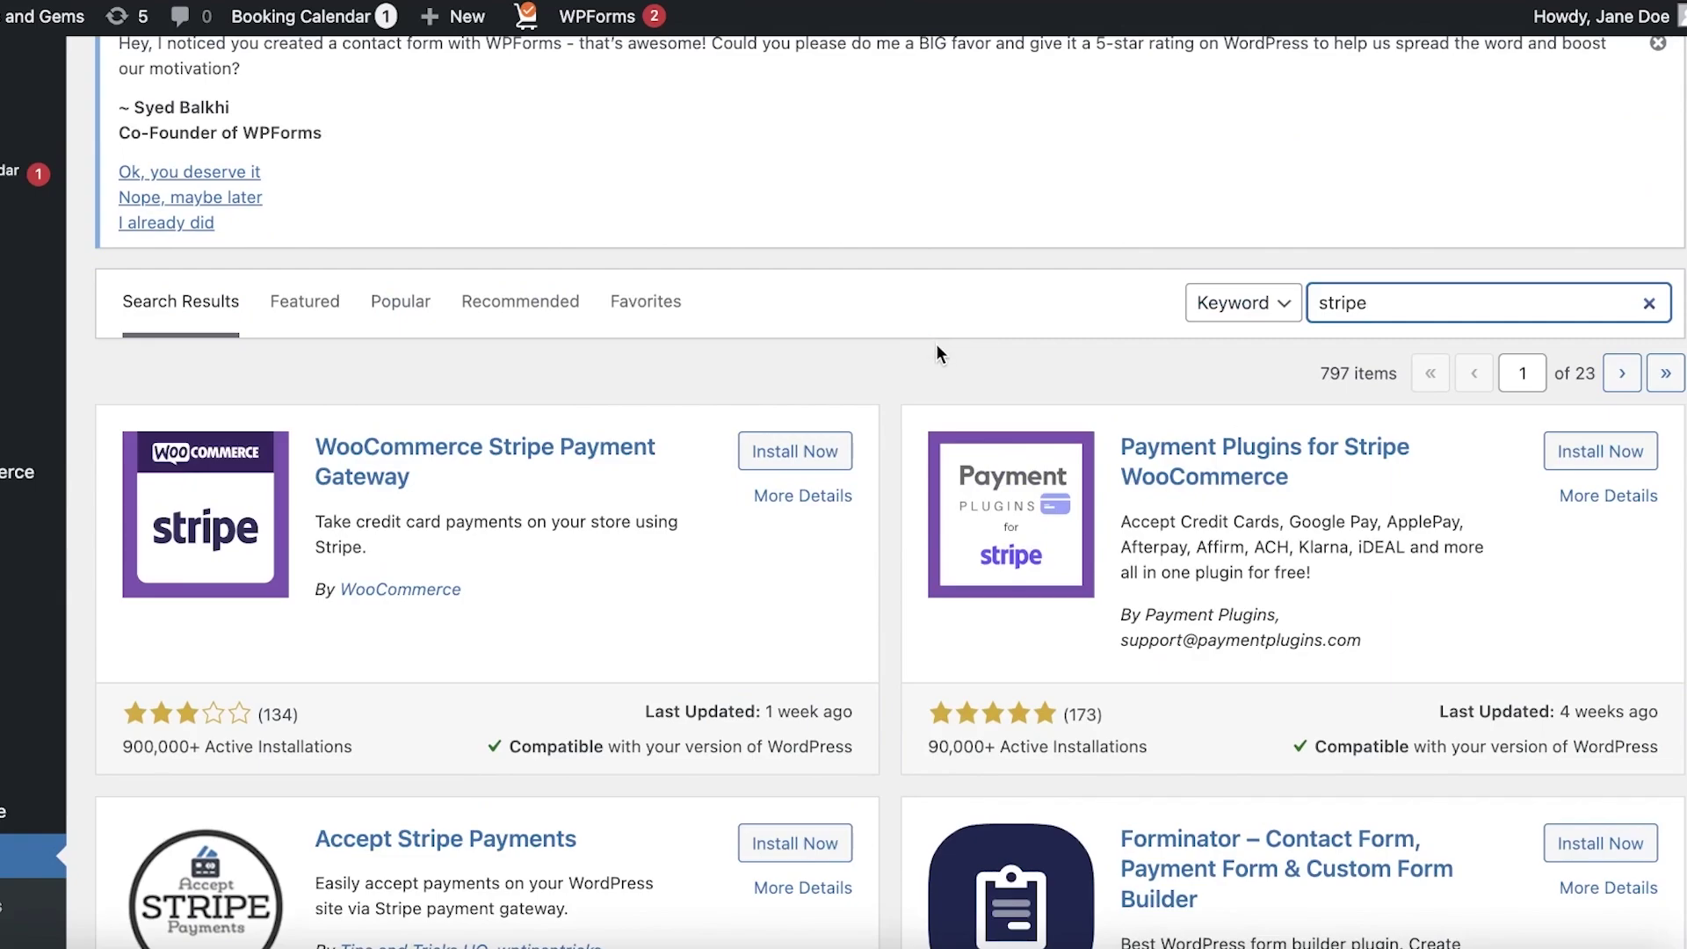
{"action": "scroll", "coordinate": [931, 351], "scroll_direction": "down", "scroll_amount": 7}
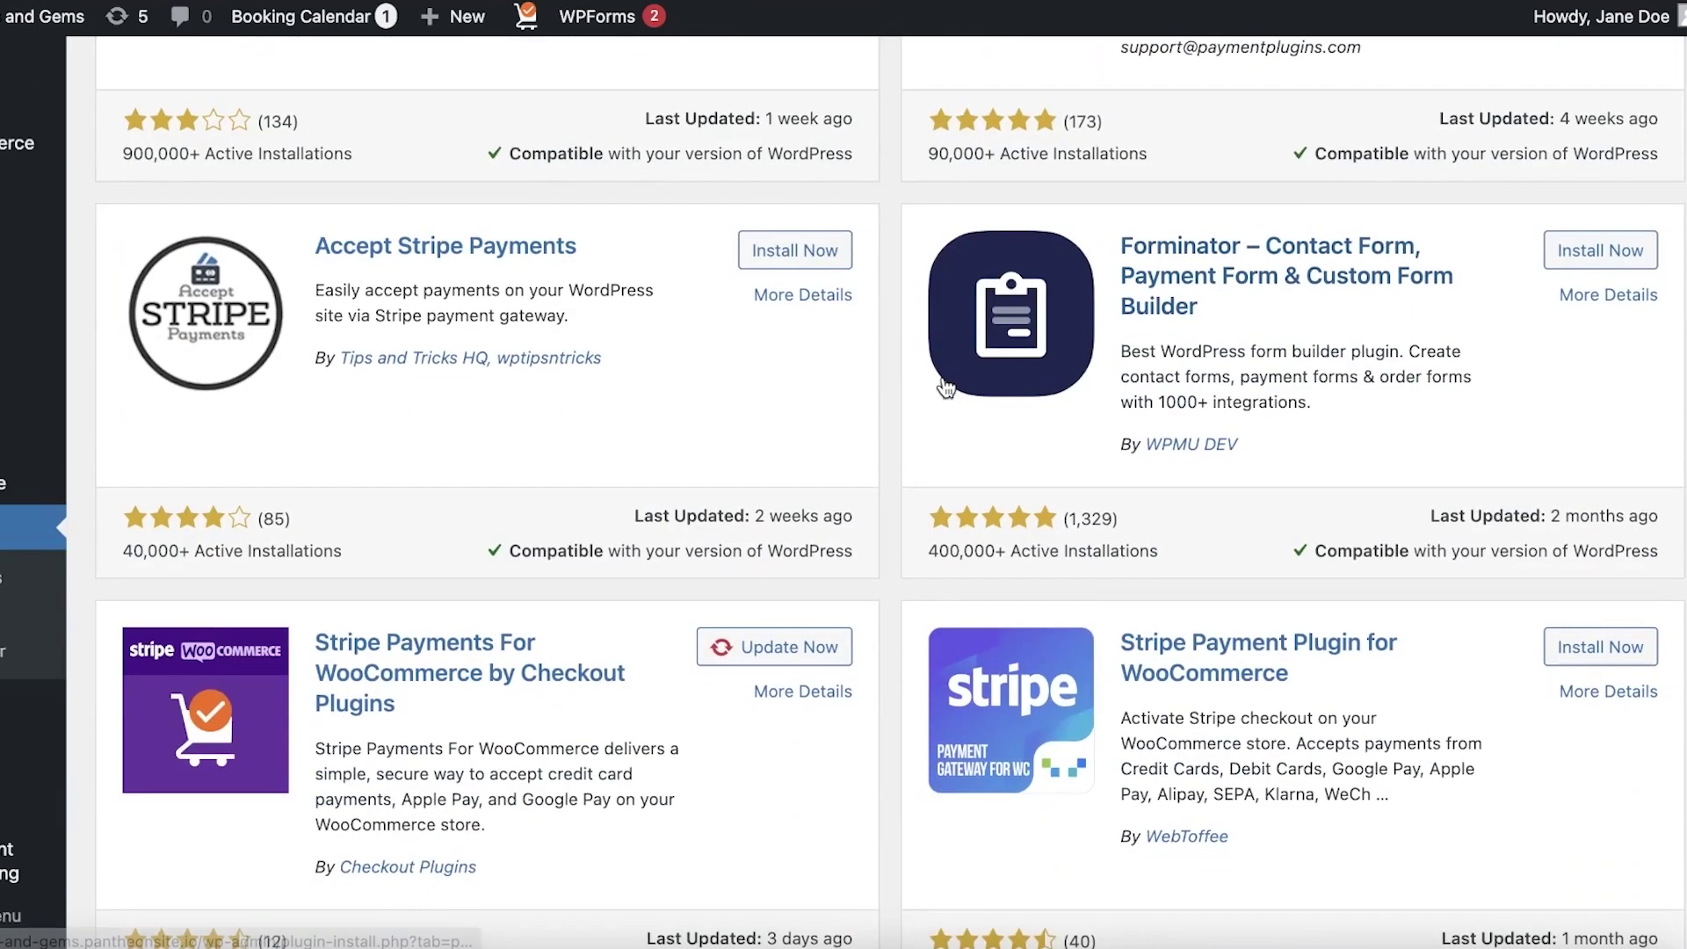
{"action": "scroll", "coordinate": [953, 384], "scroll_direction": "up", "scroll_amount": 4}
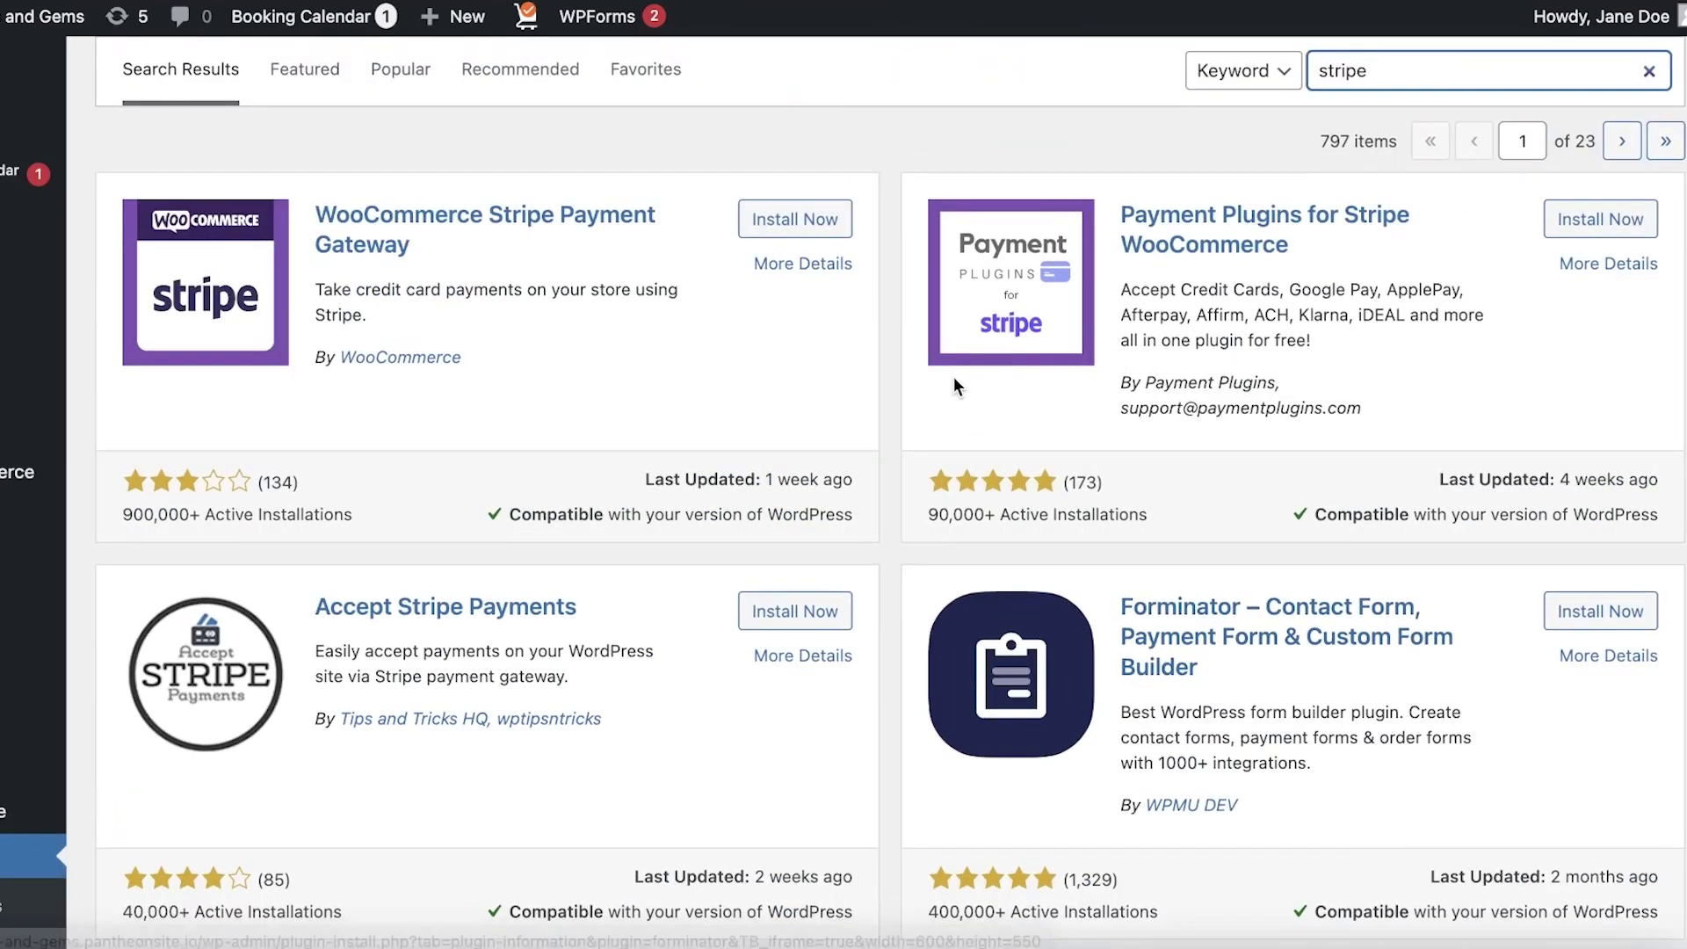
{"action": "scroll", "coordinate": [946, 400], "scroll_direction": "up", "scroll_amount": 1}
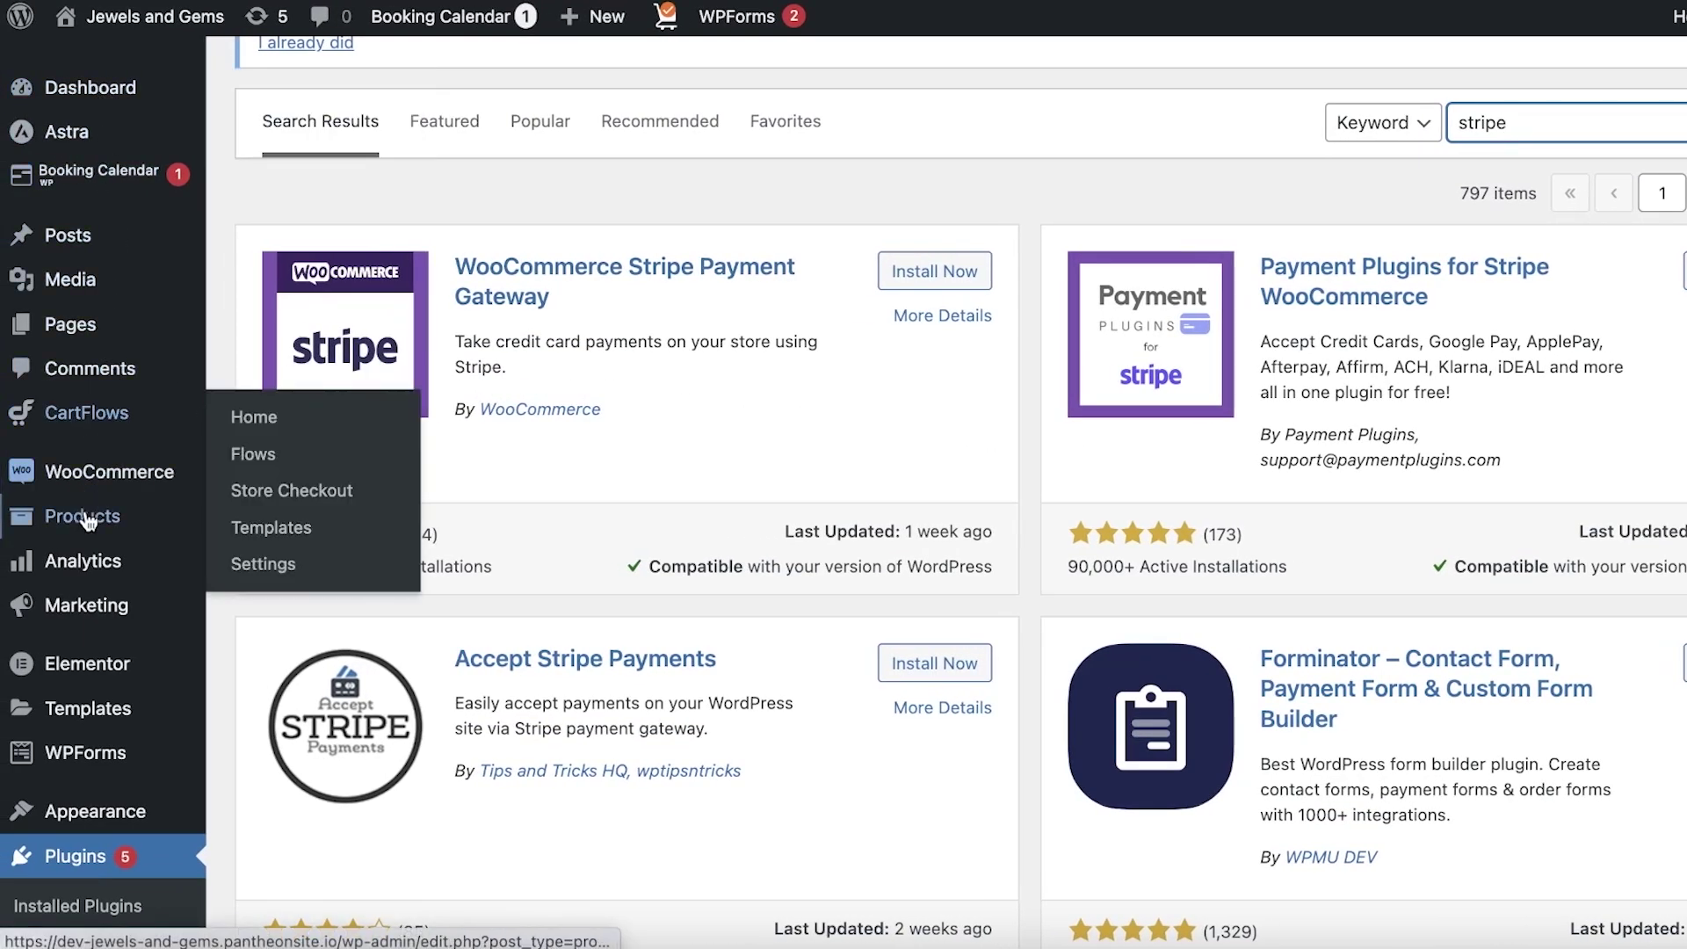
{"action": "mouse_move", "coordinate": [84, 518]}
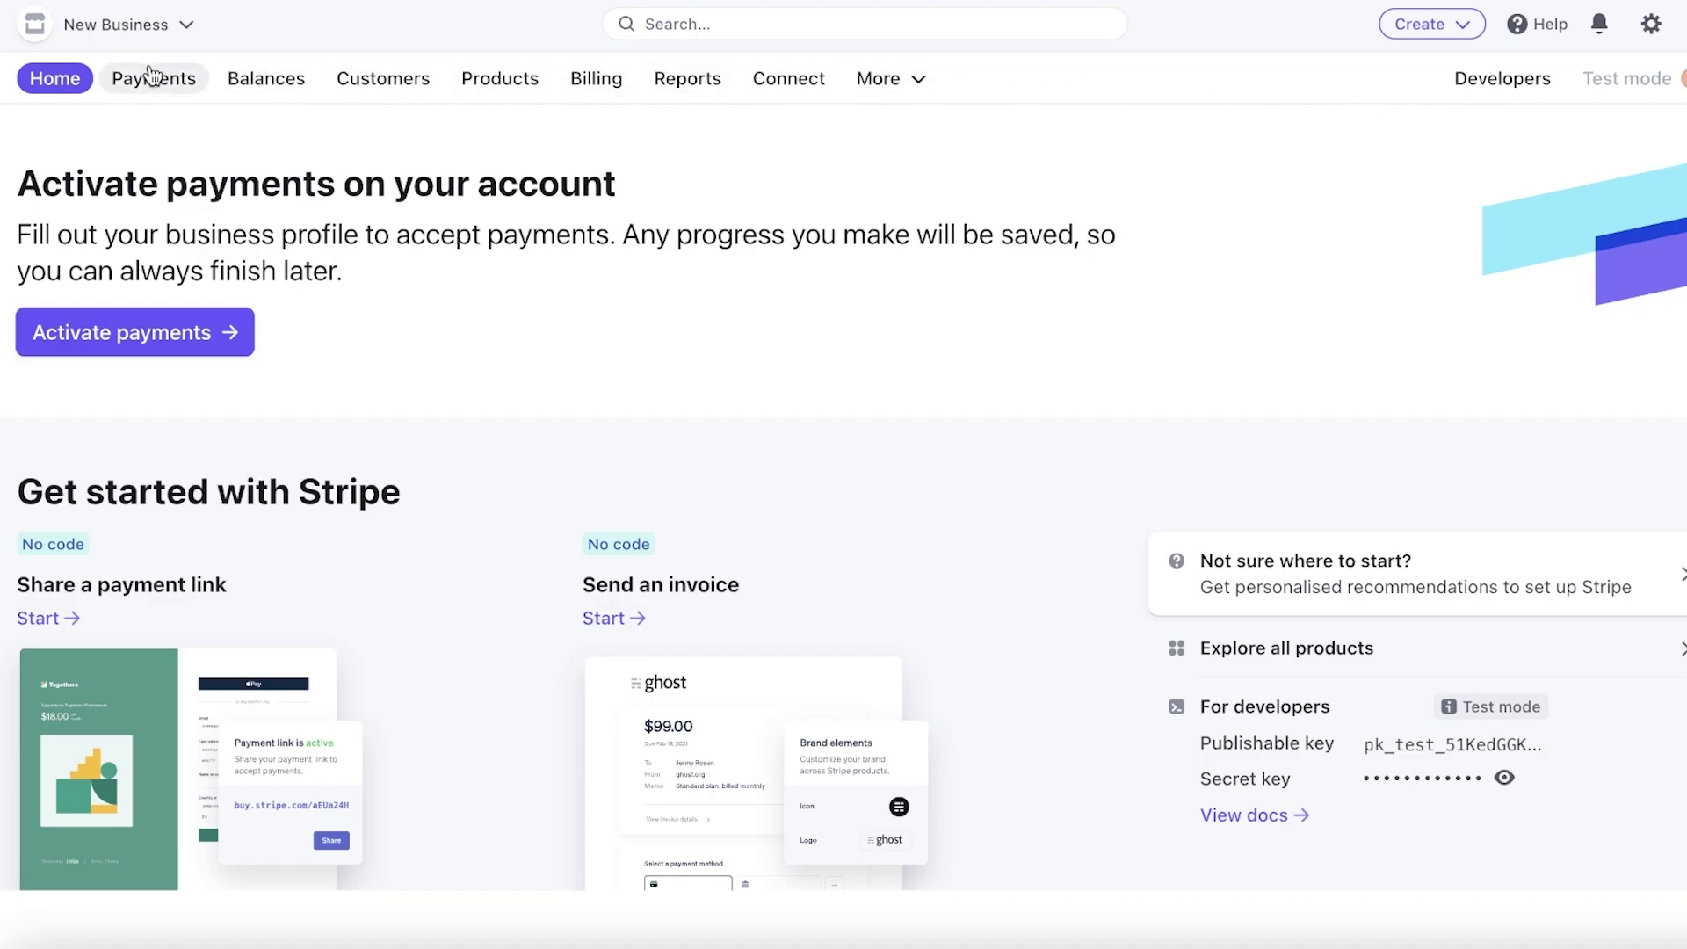
Step: Look over the Create menu, then go to the empty Products catalogue
{"action": "left_click", "coordinate": [1416, 27]}
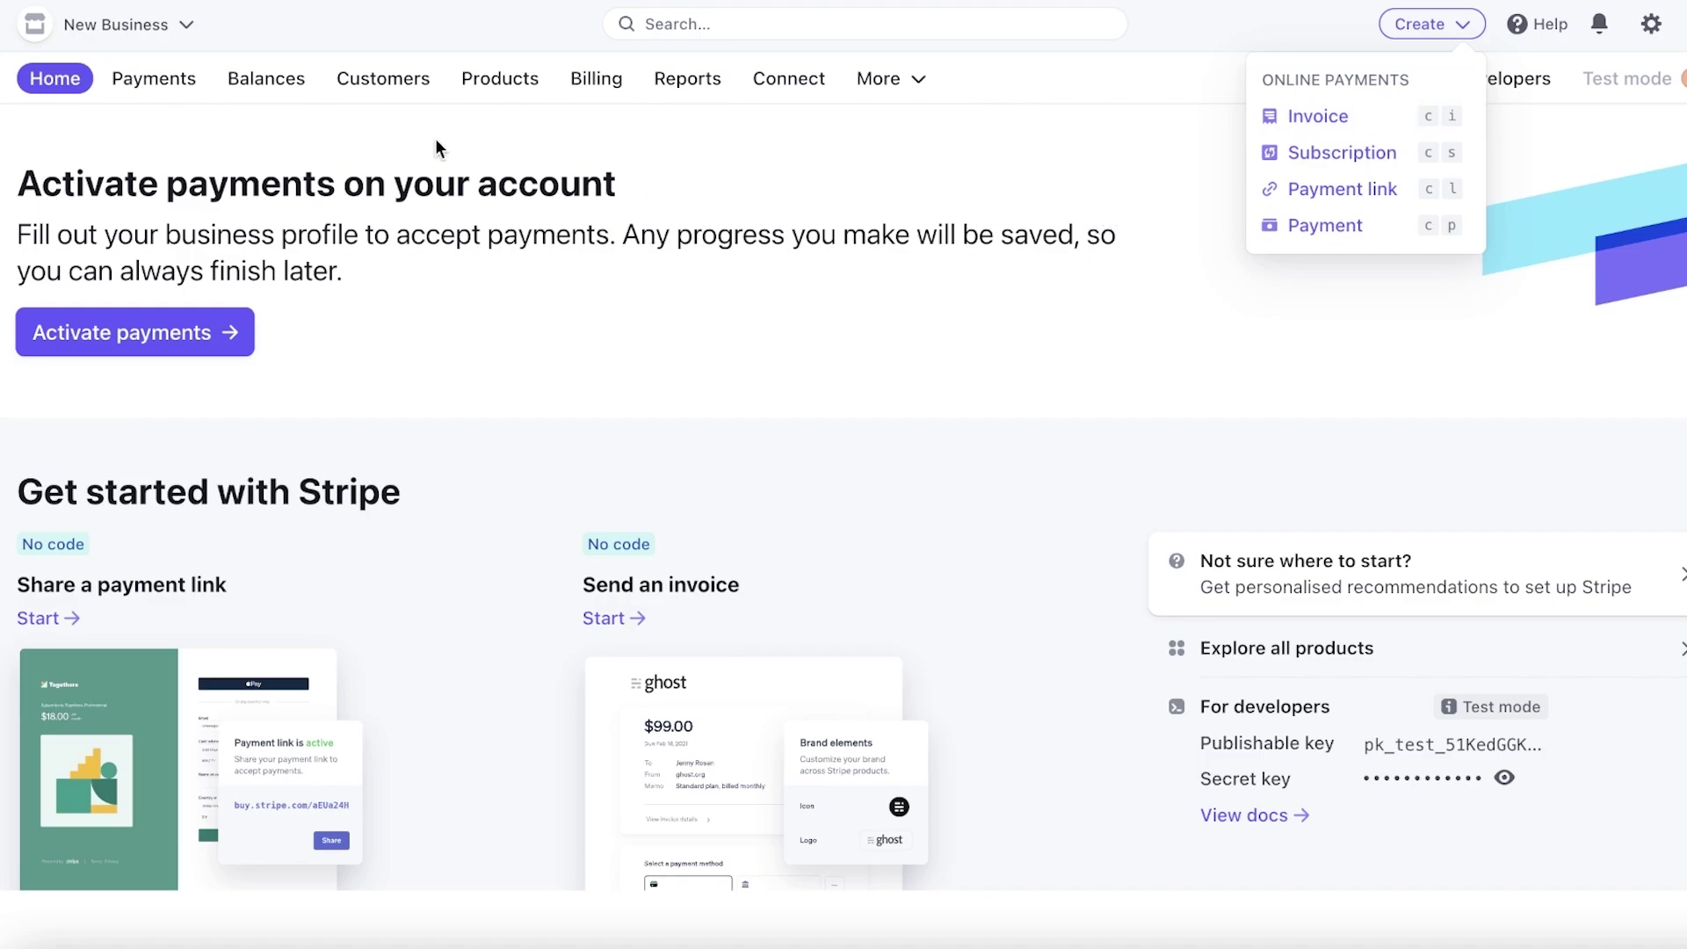
{"action": "left_click", "coordinate": [493, 77]}
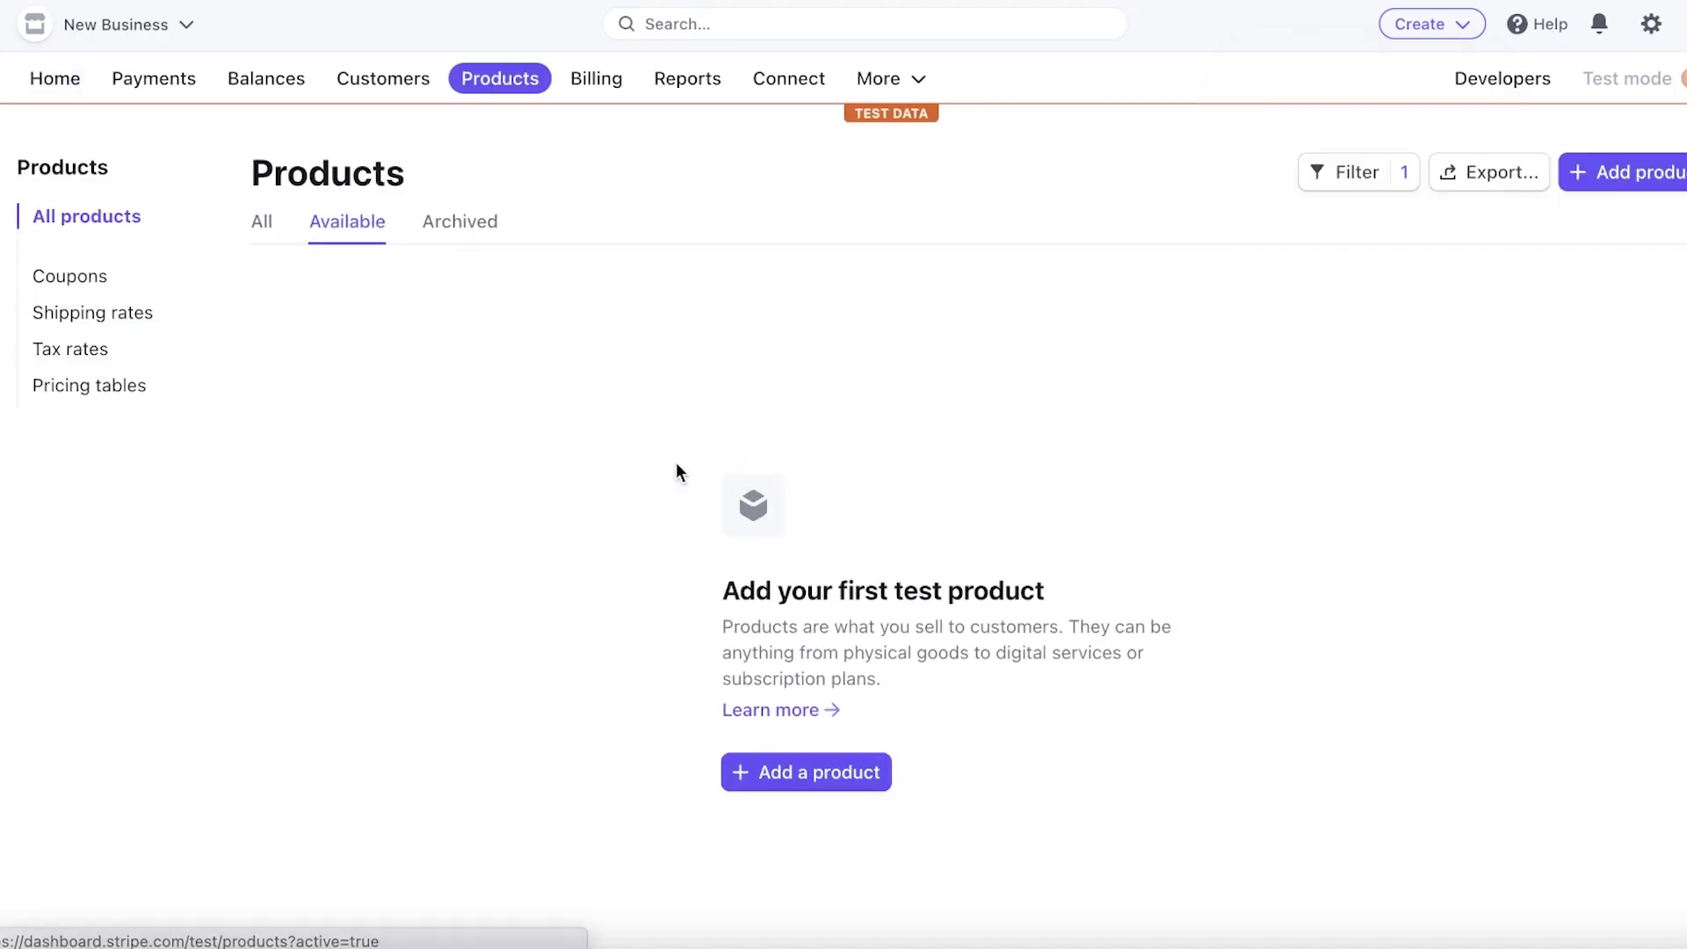
Step: Start a new product and name it Sunglasses
{"action": "left_click", "coordinate": [811, 778]}
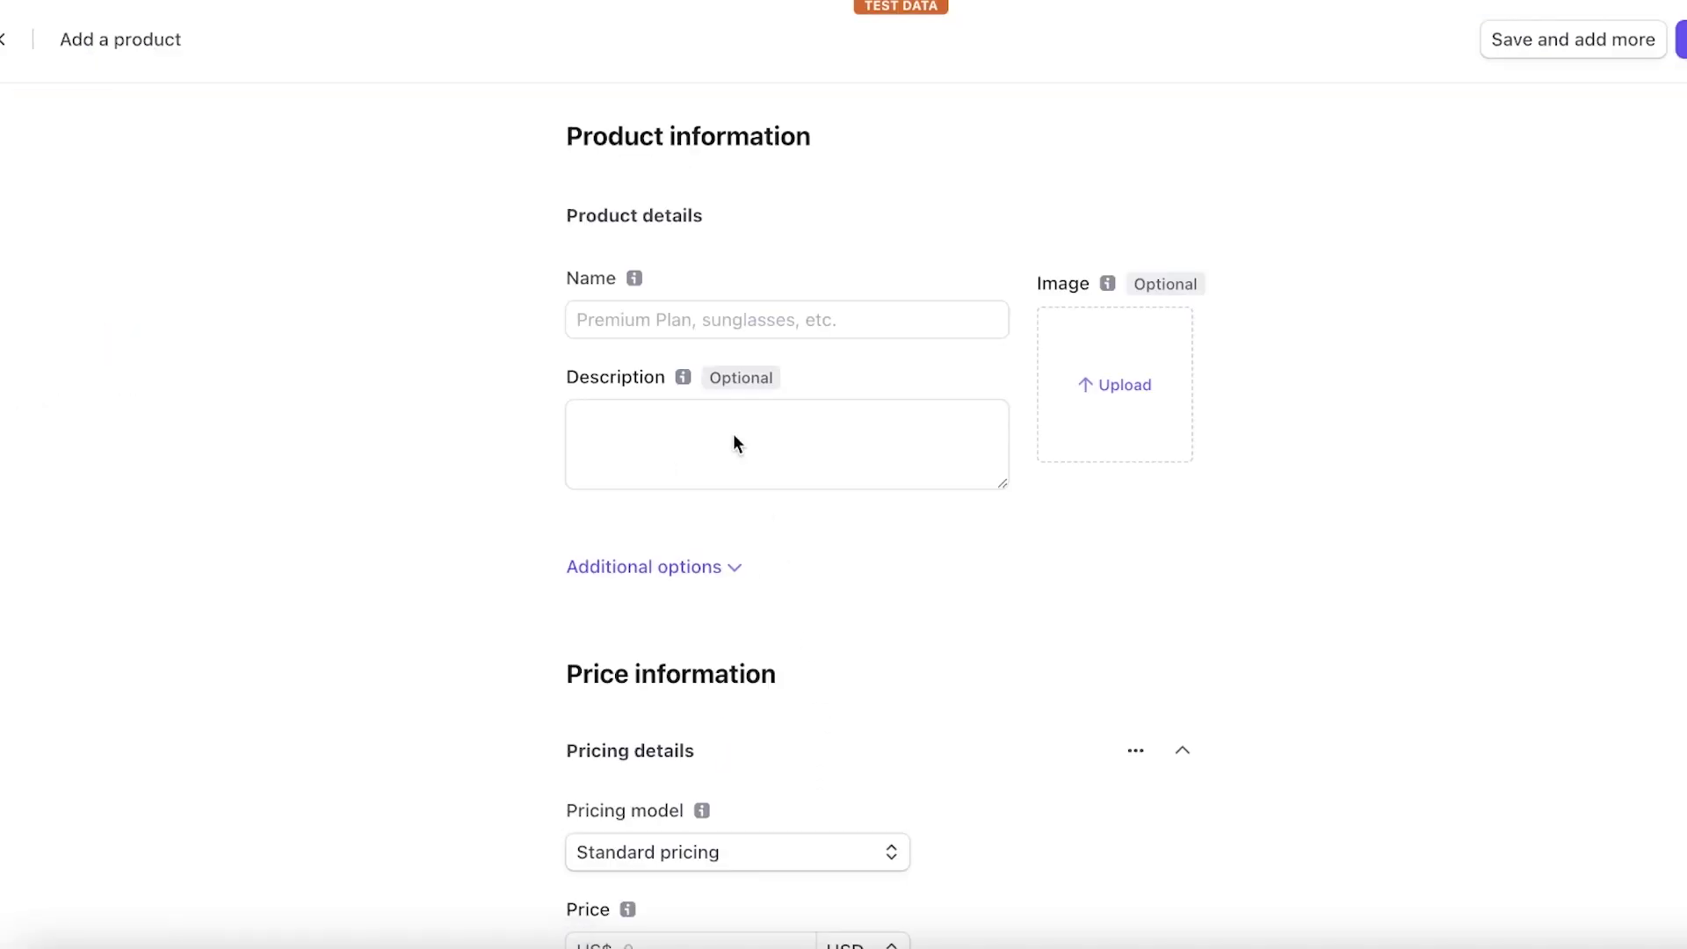
{"action": "left_click", "coordinate": [730, 323]}
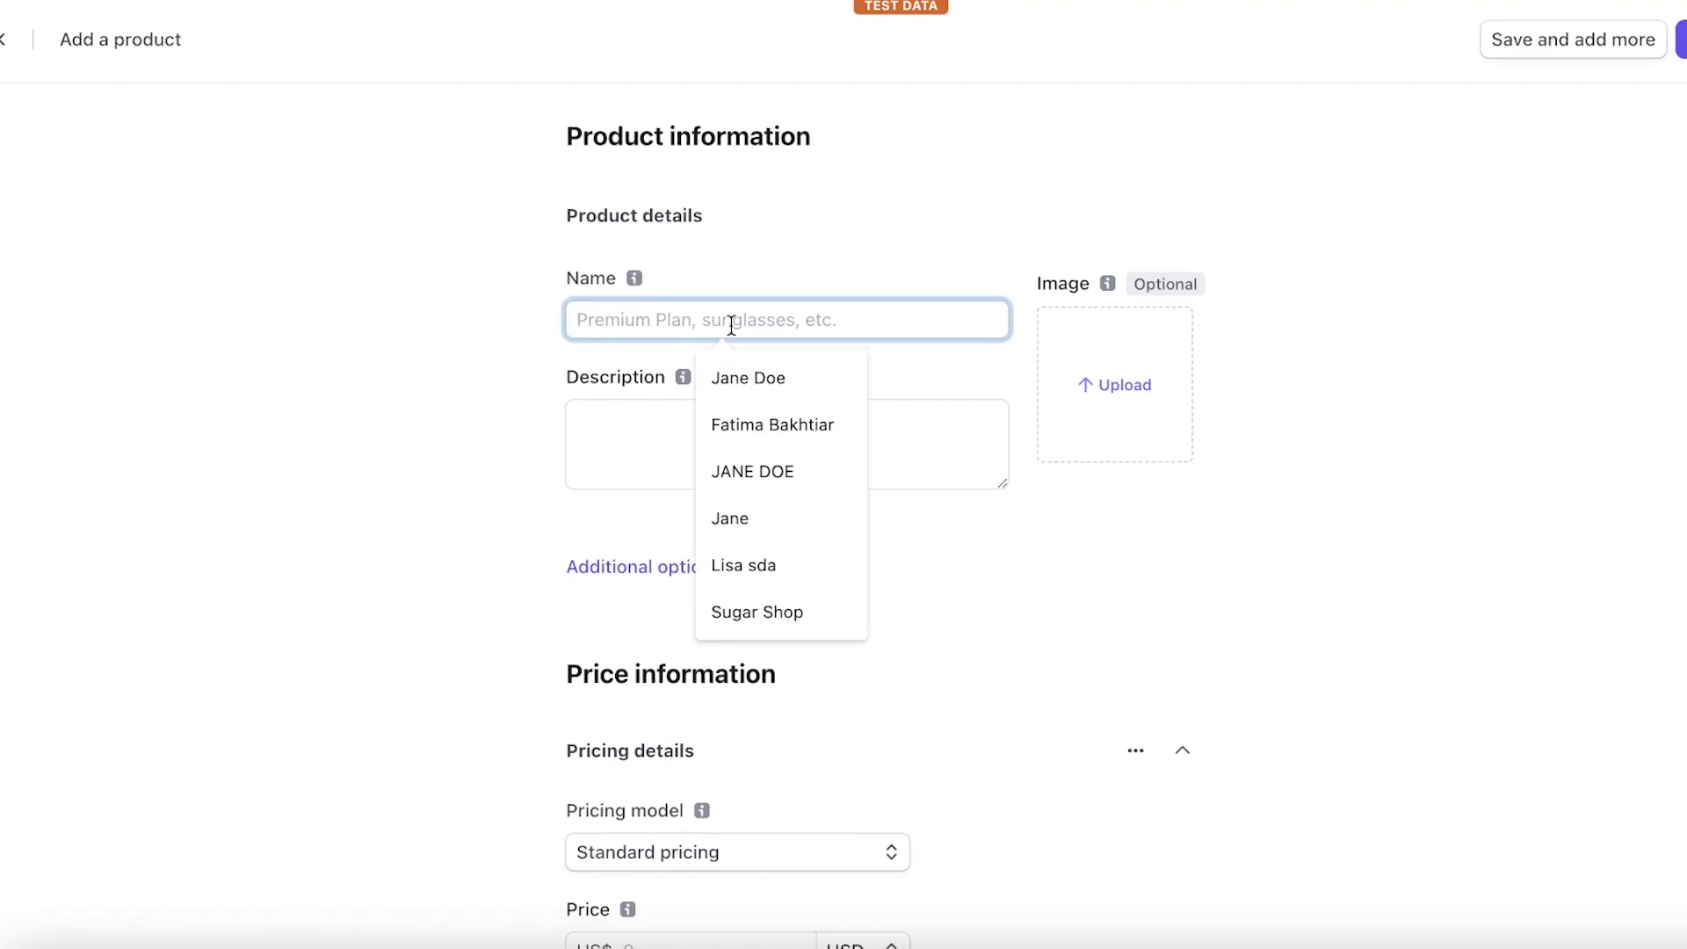
{"action": "type", "text": "Sunglasses"}
{"action": "left_click", "coordinate": [887, 416]}
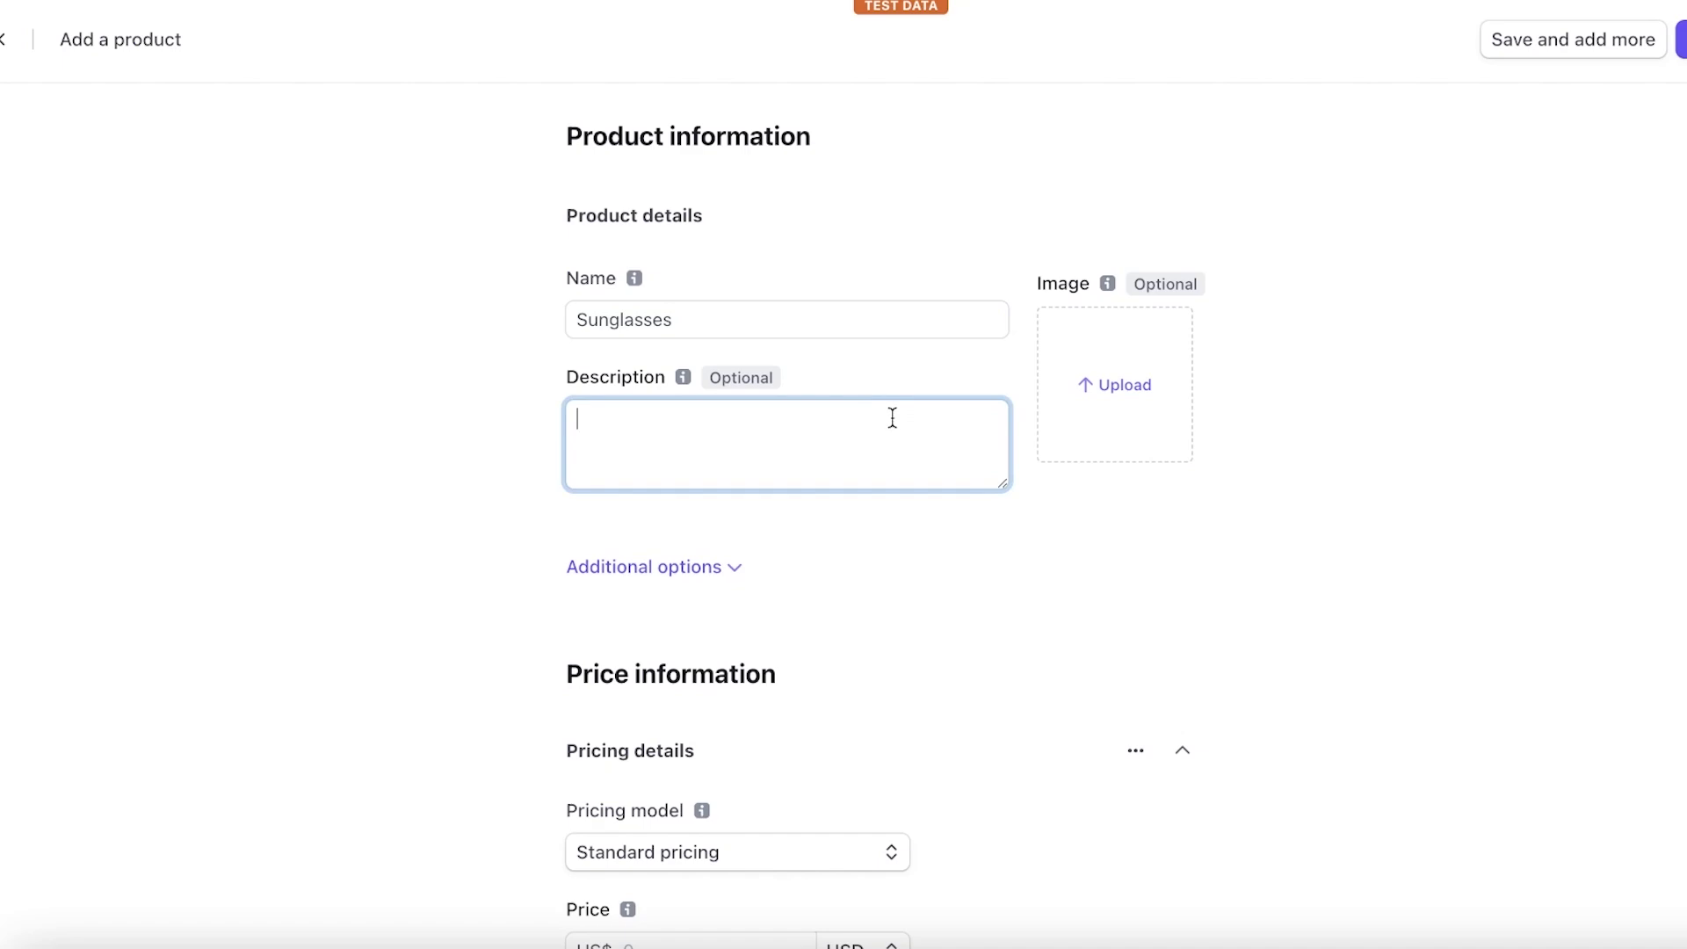
Step: Expand the product's Additional options and scroll to the price information
{"action": "scroll", "coordinate": [546, 470], "scroll_direction": "down", "scroll_amount": 2}
{"action": "left_click", "coordinate": [572, 457]}
{"action": "scroll", "coordinate": [912, 485], "scroll_direction": "down", "scroll_amount": 2}
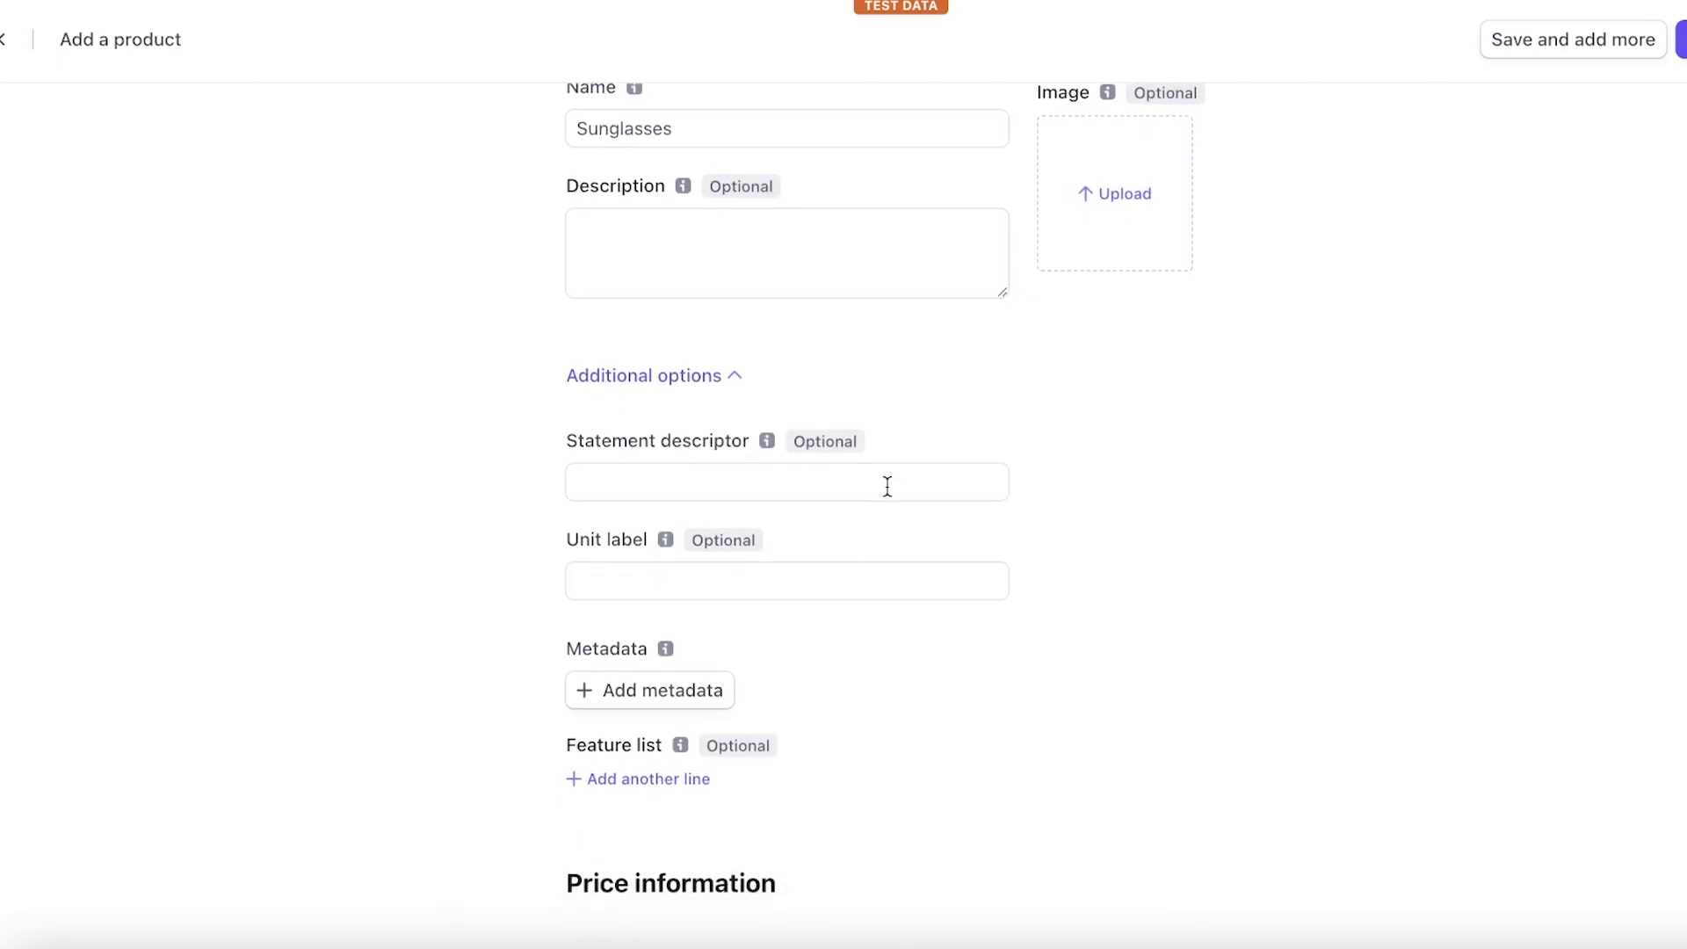
{"action": "scroll", "coordinate": [887, 489], "scroll_direction": "down", "scroll_amount": 5}
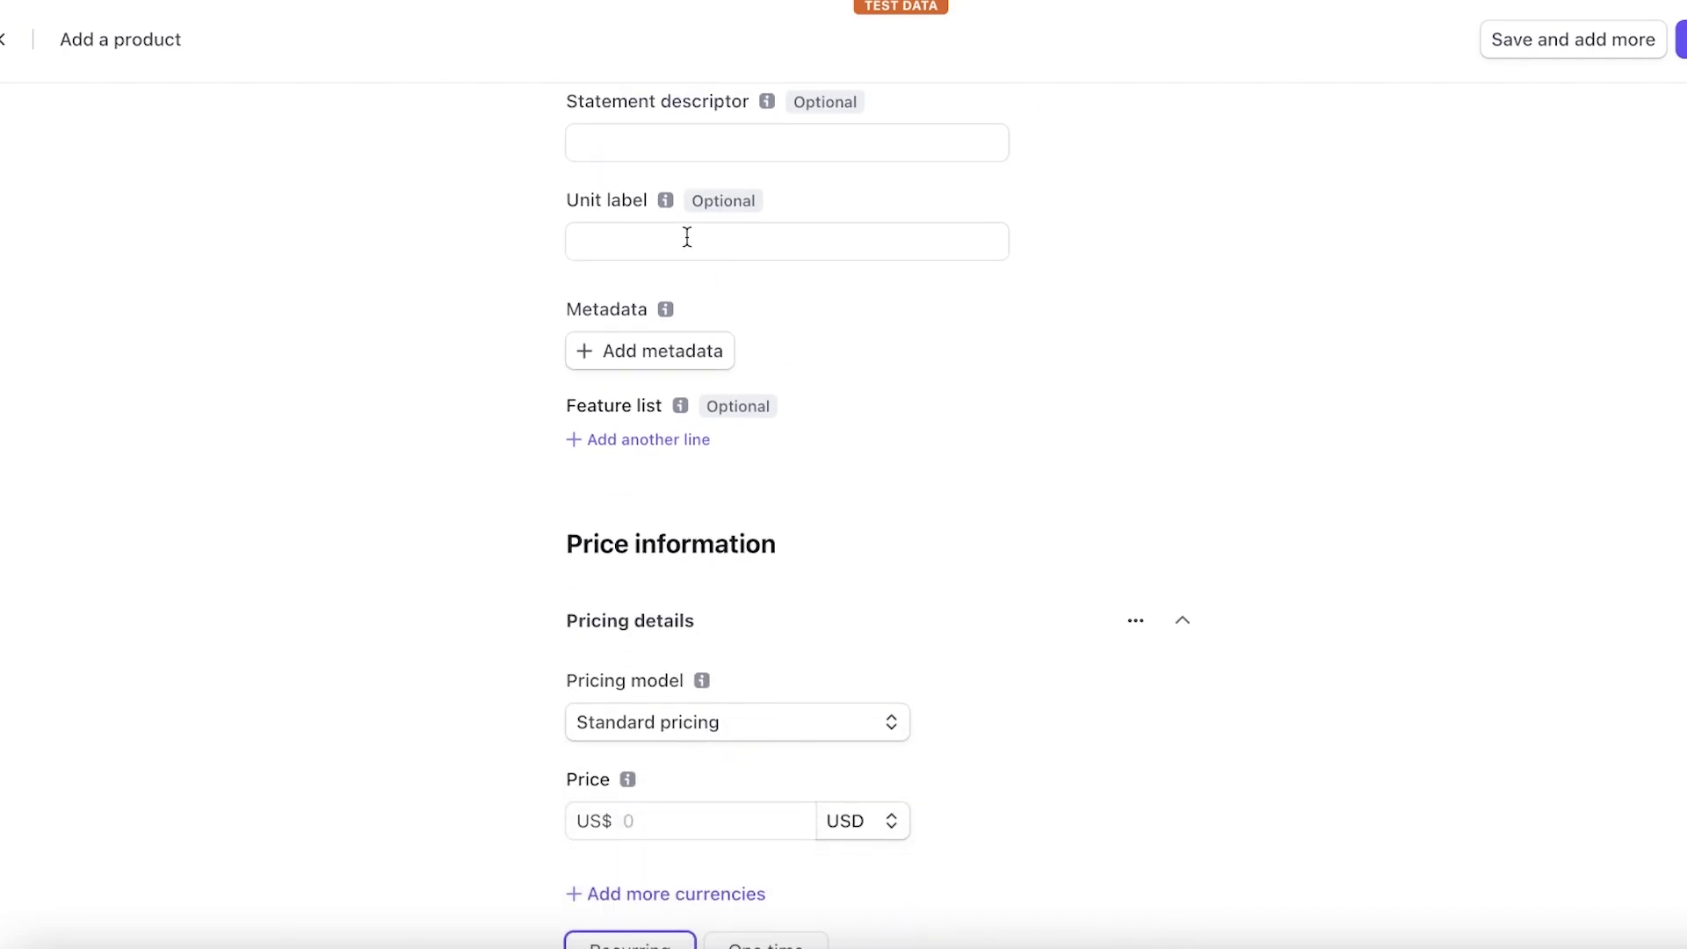
{"action": "scroll", "coordinate": [783, 293], "scroll_direction": "down", "scroll_amount": 4}
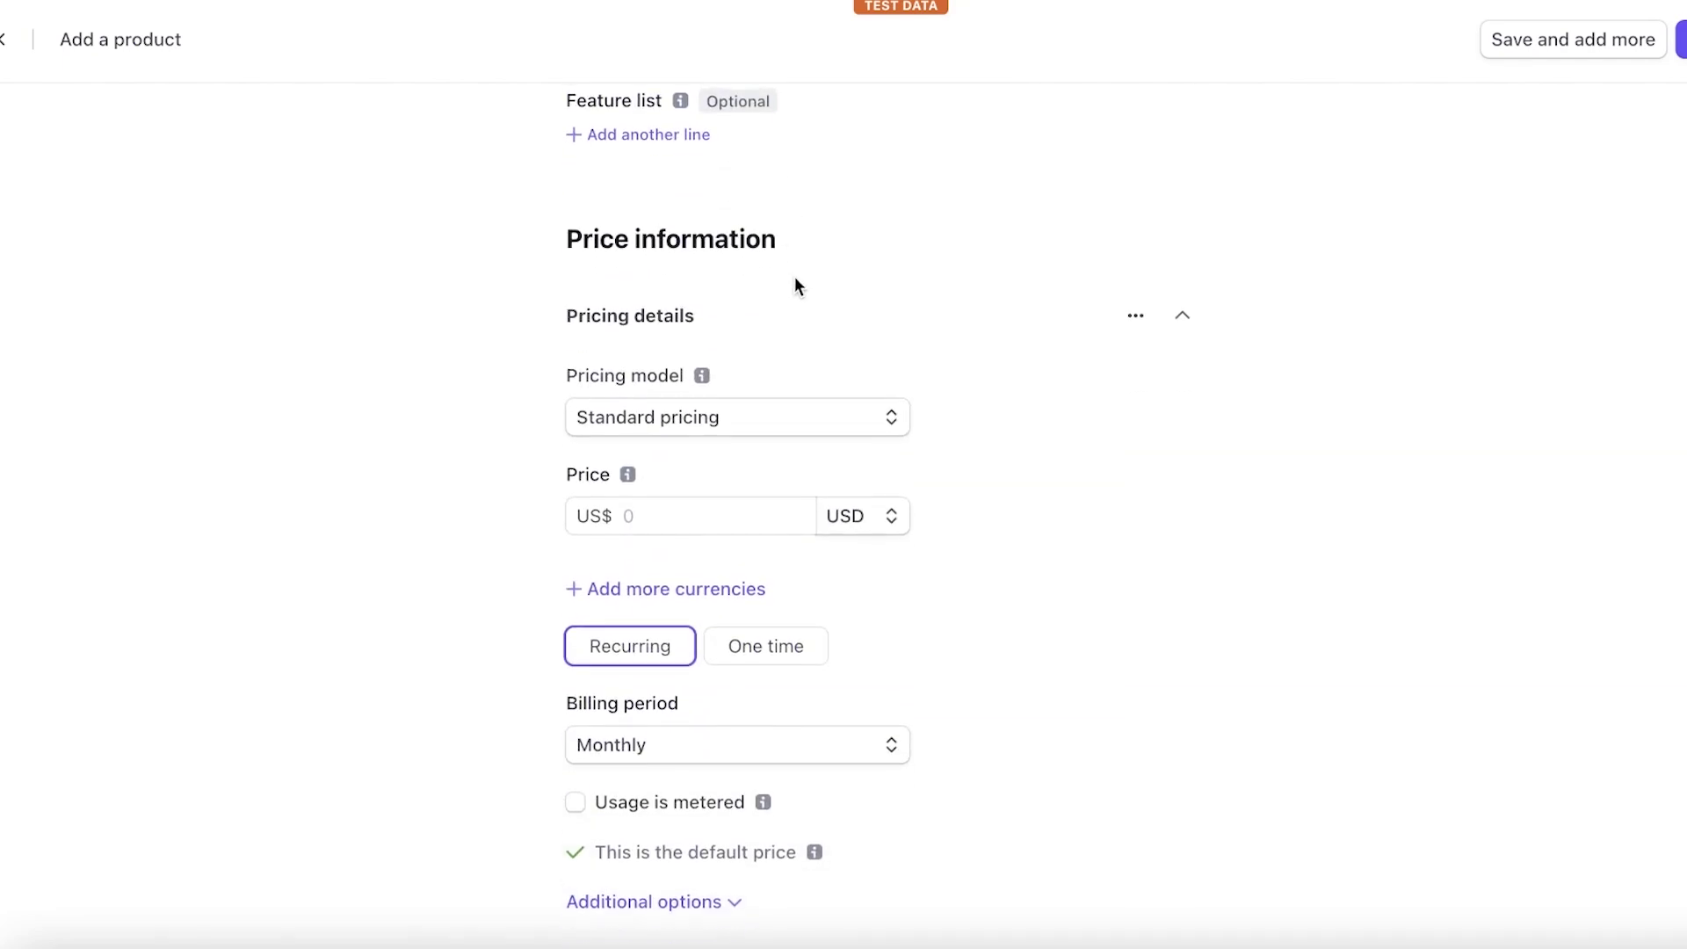
{"action": "scroll", "coordinate": [795, 281], "scroll_direction": "up", "scroll_amount": 1}
{"action": "scroll", "coordinate": [797, 290], "scroll_direction": "down", "scroll_amount": 1}
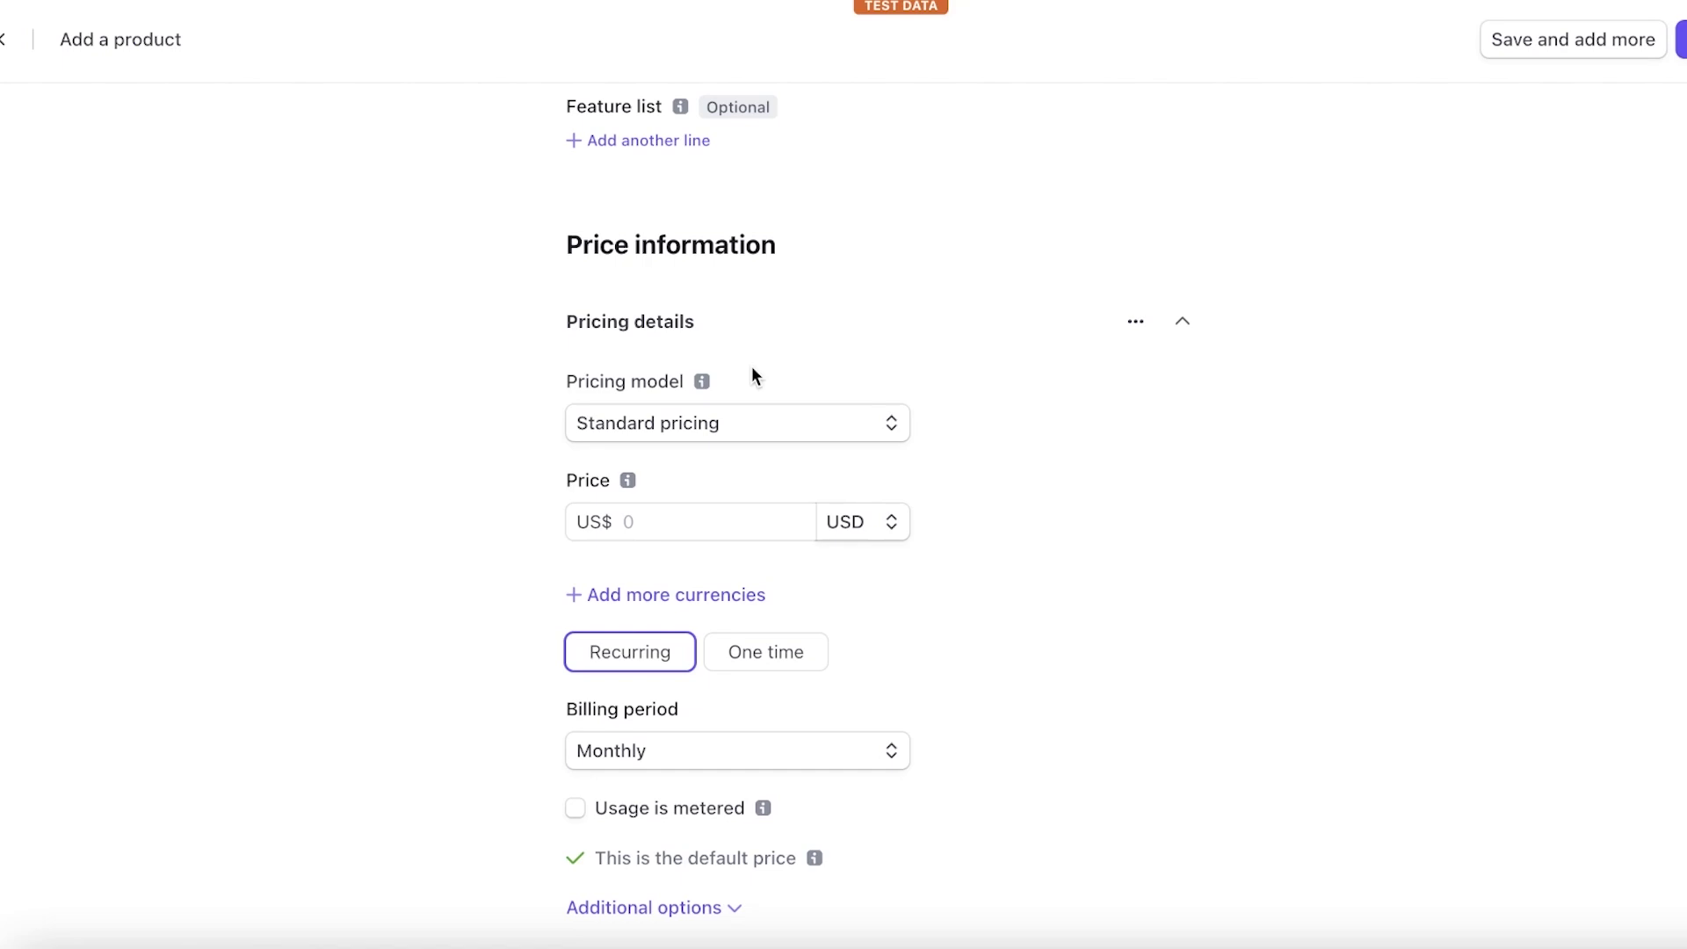
Step: Try Package, Graduated, Volume and Customer chooses price models, then settle on Standard pricing
{"action": "left_click", "coordinate": [747, 415]}
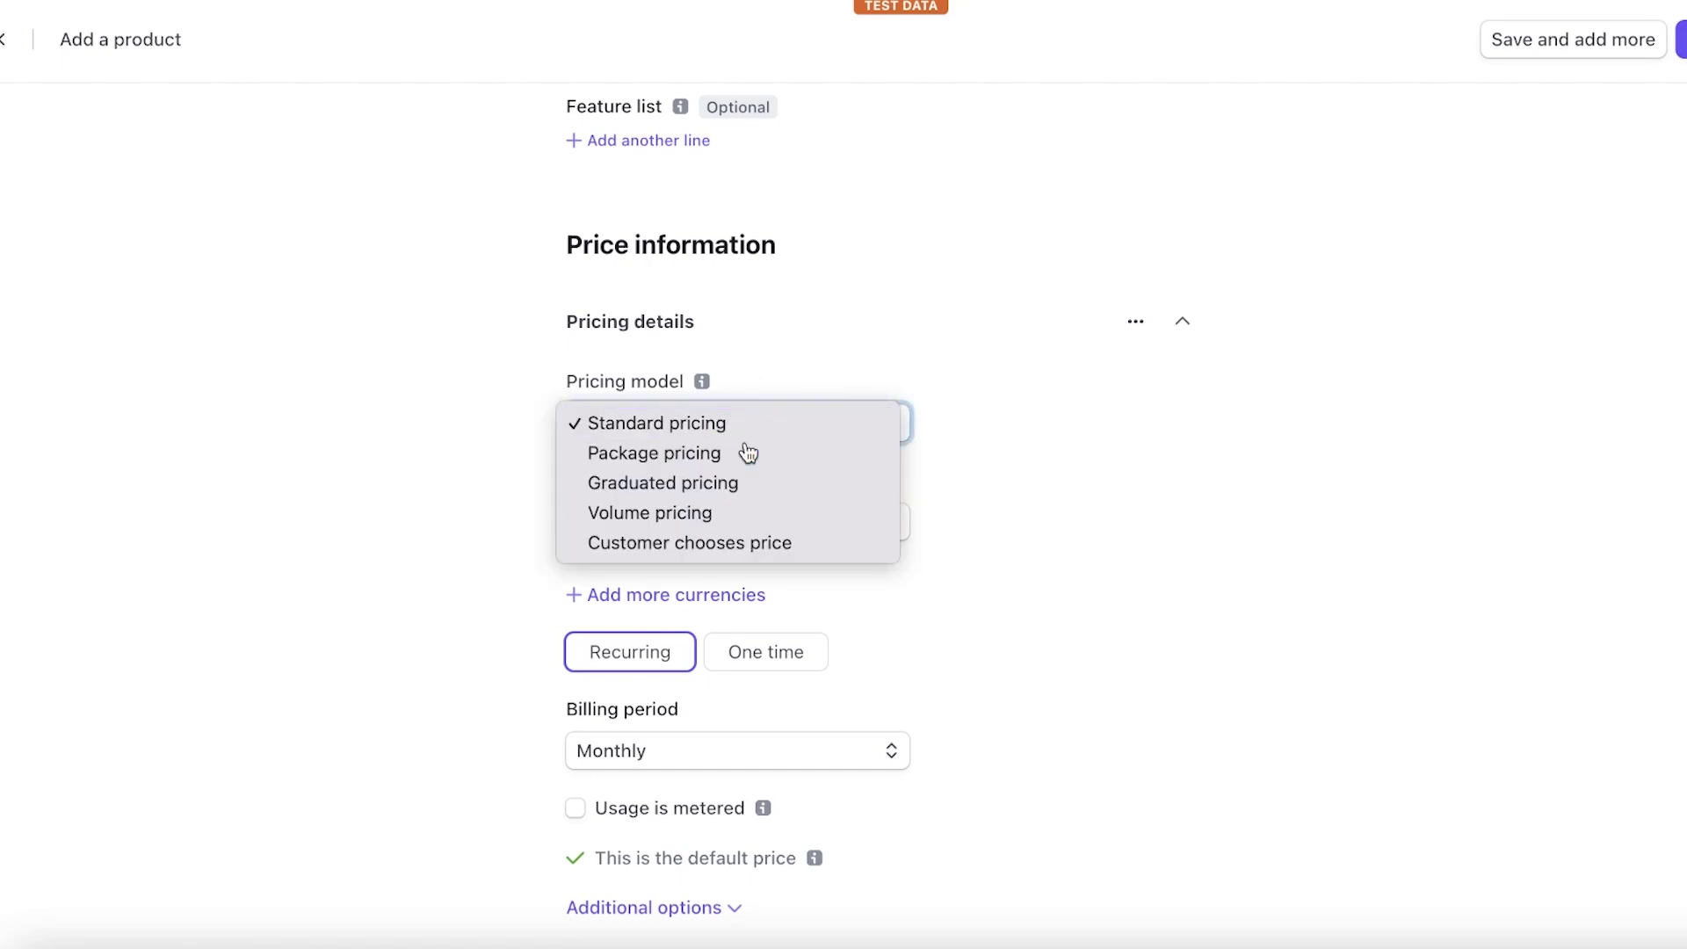
{"action": "left_click", "coordinate": [747, 452]}
{"action": "left_click", "coordinate": [747, 440]}
{"action": "left_click", "coordinate": [743, 455]}
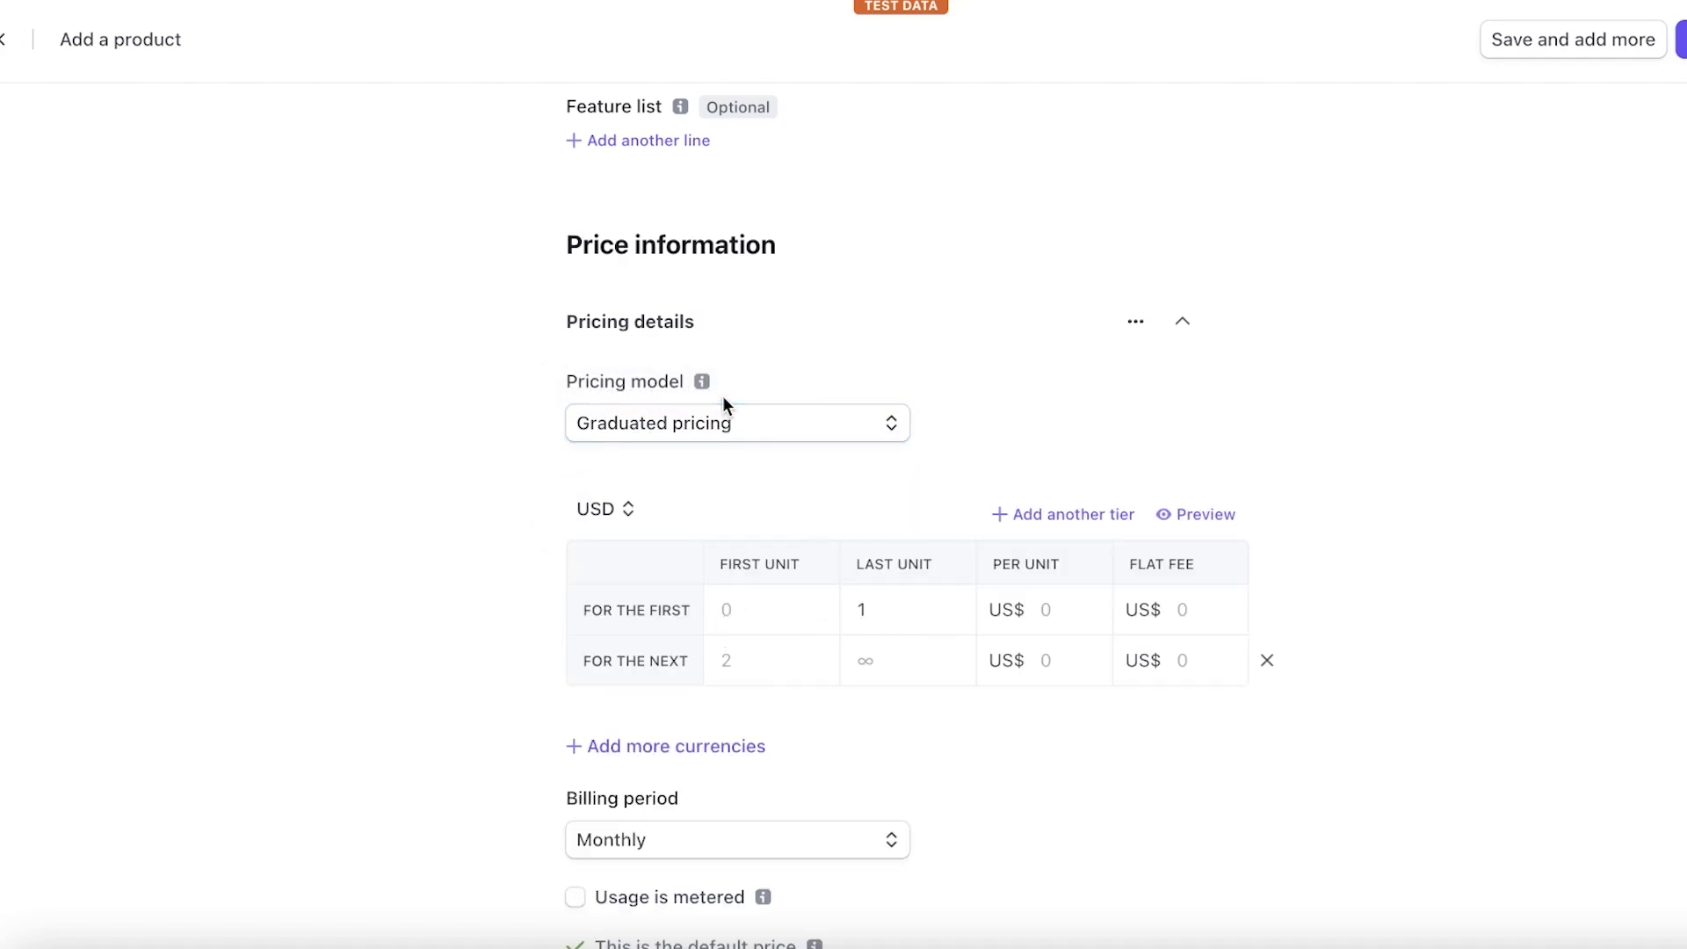
{"action": "left_click", "coordinate": [732, 426]}
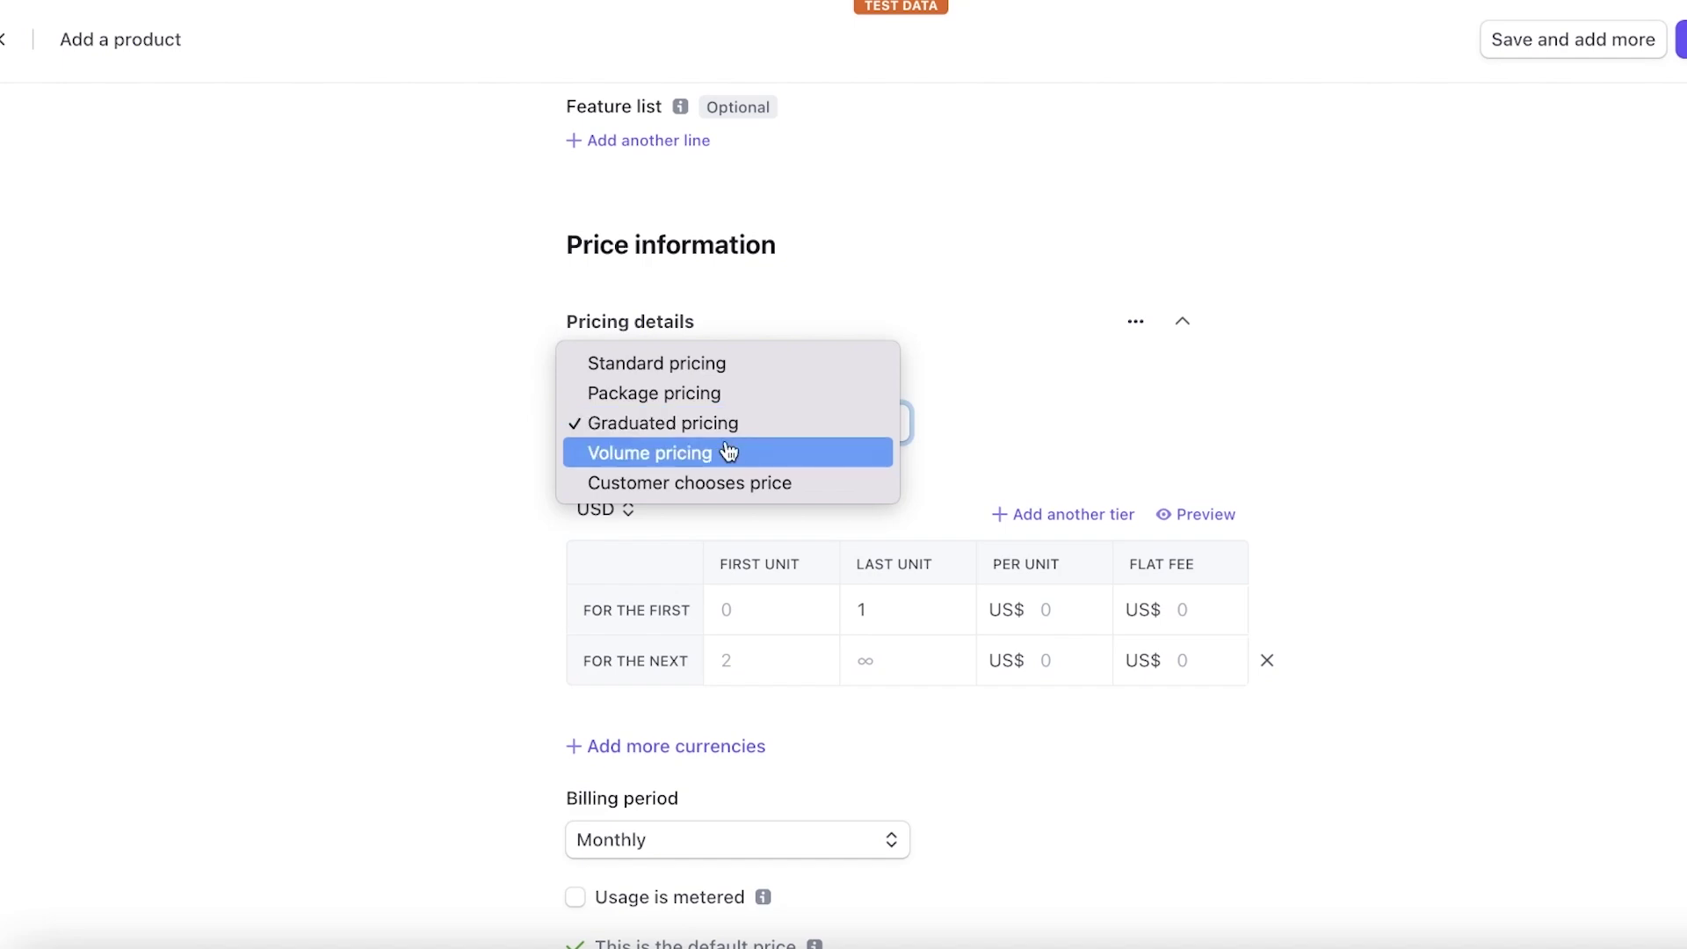
{"action": "left_click", "coordinate": [735, 451]}
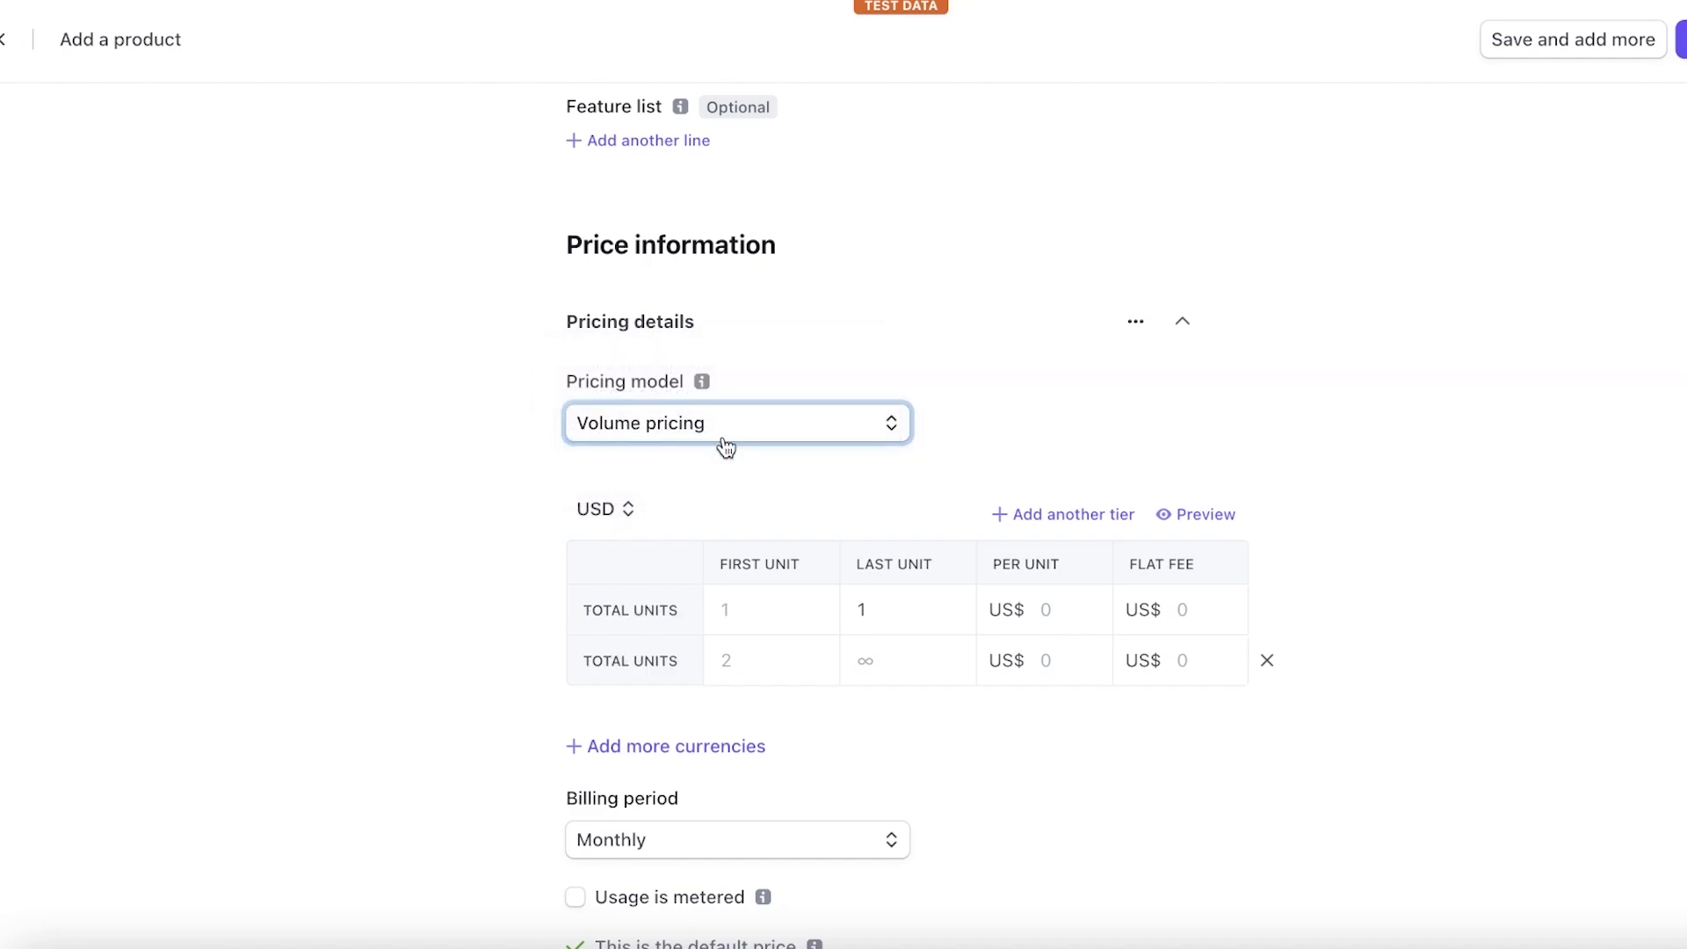
{"action": "left_click", "coordinate": [777, 438]}
{"action": "left_click", "coordinate": [776, 438]}
{"action": "left_click", "coordinate": [890, 425]}
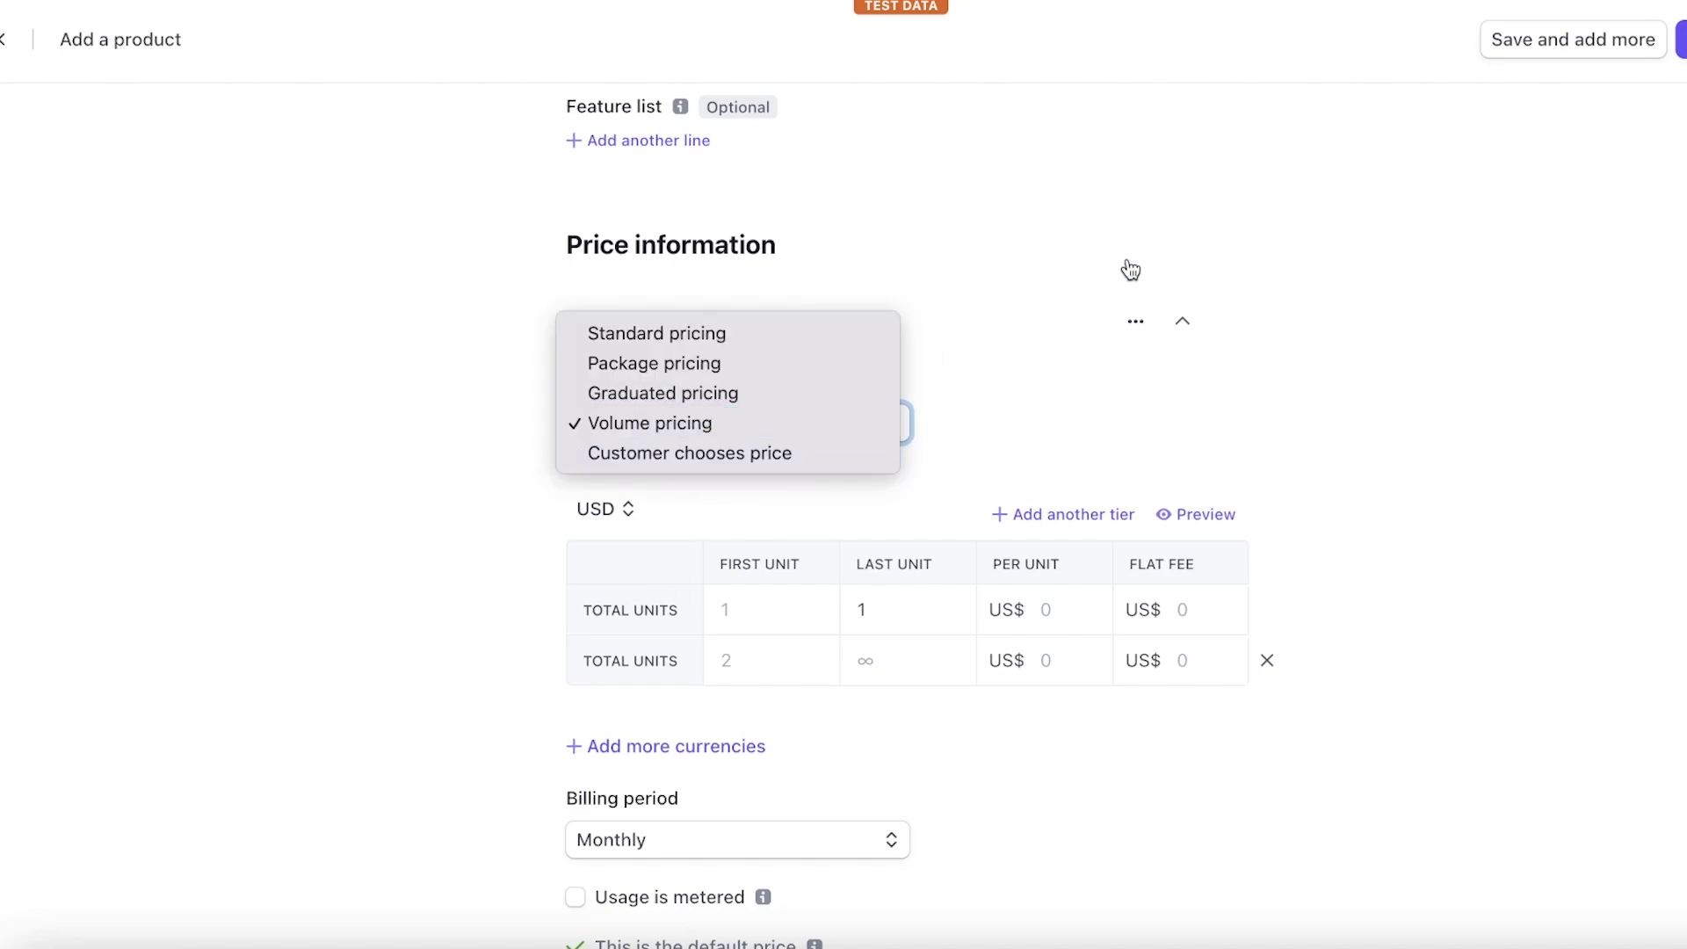
{"action": "left_click", "coordinate": [777, 453]}
{"action": "left_click", "coordinate": [781, 441]}
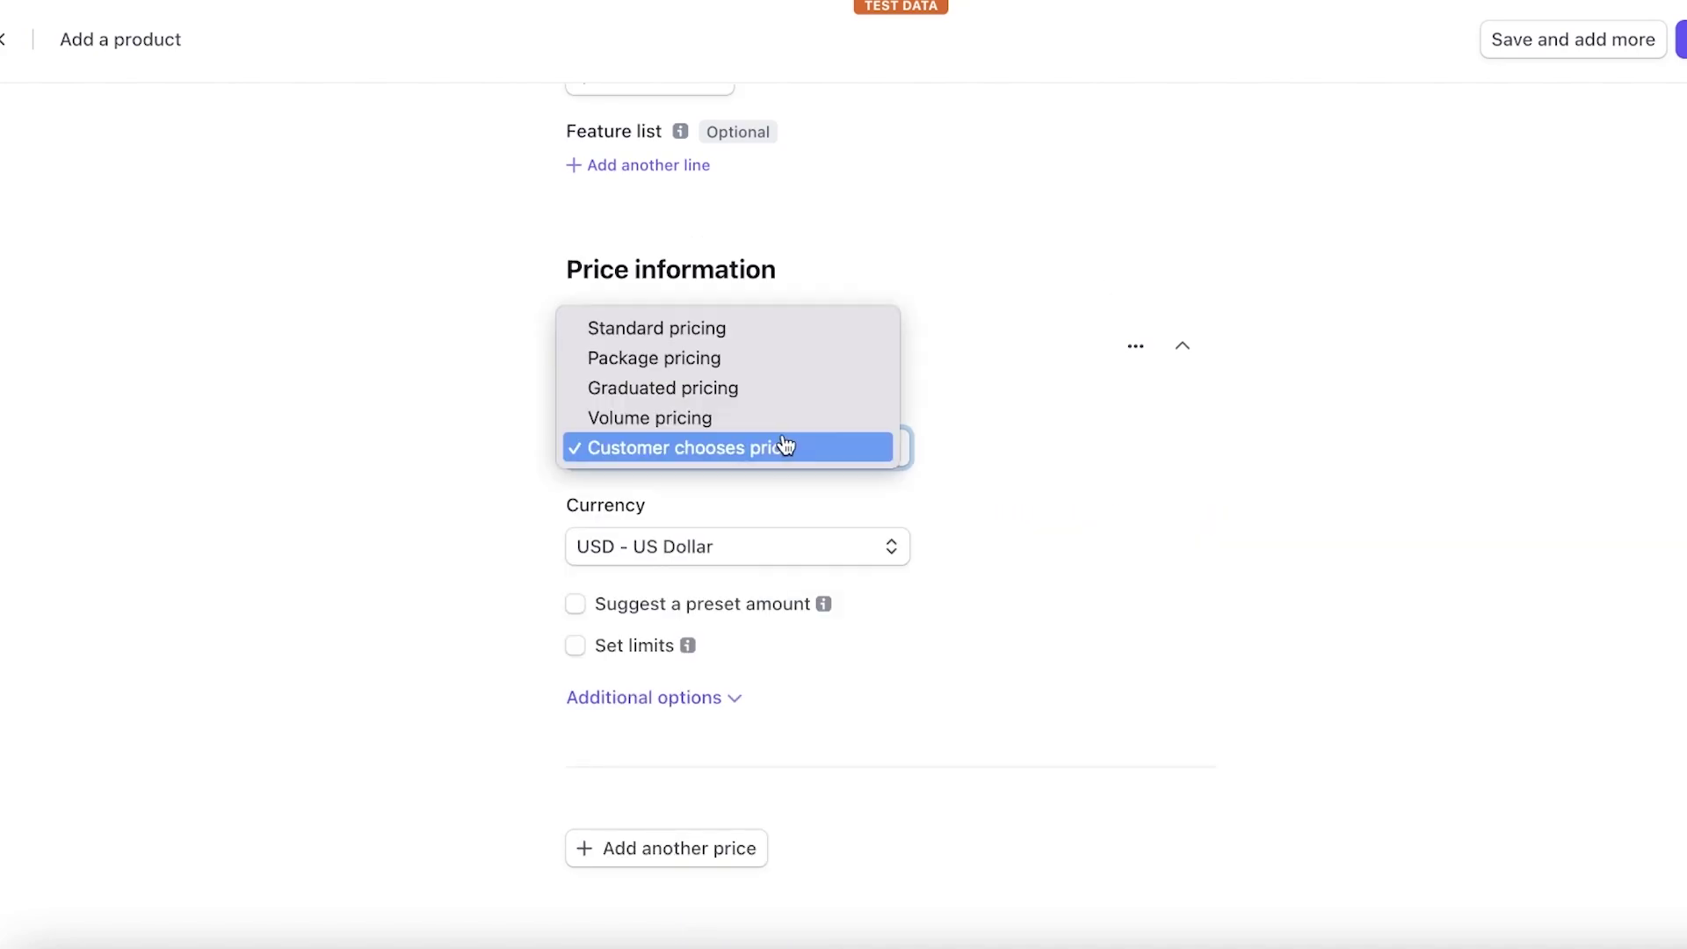
{"action": "left_click", "coordinate": [753, 325]}
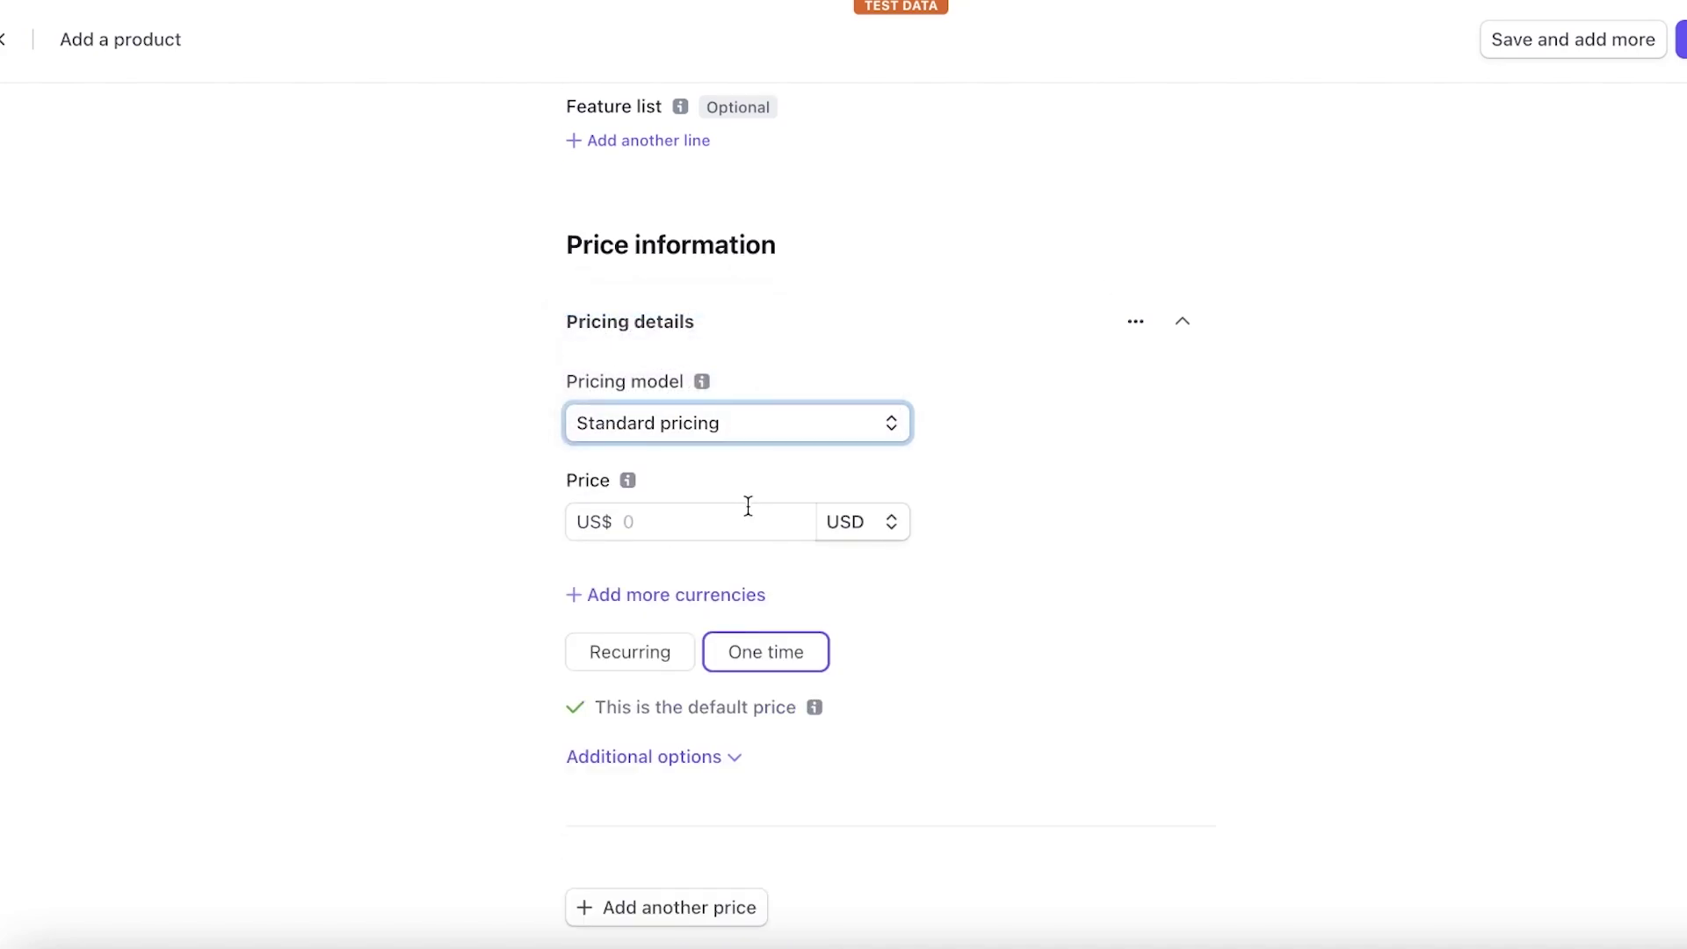
Step: Enter a price of 10.00 USD for Sunglasses
{"action": "left_click", "coordinate": [747, 505]}
{"action": "type", "text": "10"}
{"action": "left_click", "coordinate": [894, 555]}
{"action": "scroll", "coordinate": [924, 625], "scroll_direction": "down", "scroll_amount": 1}
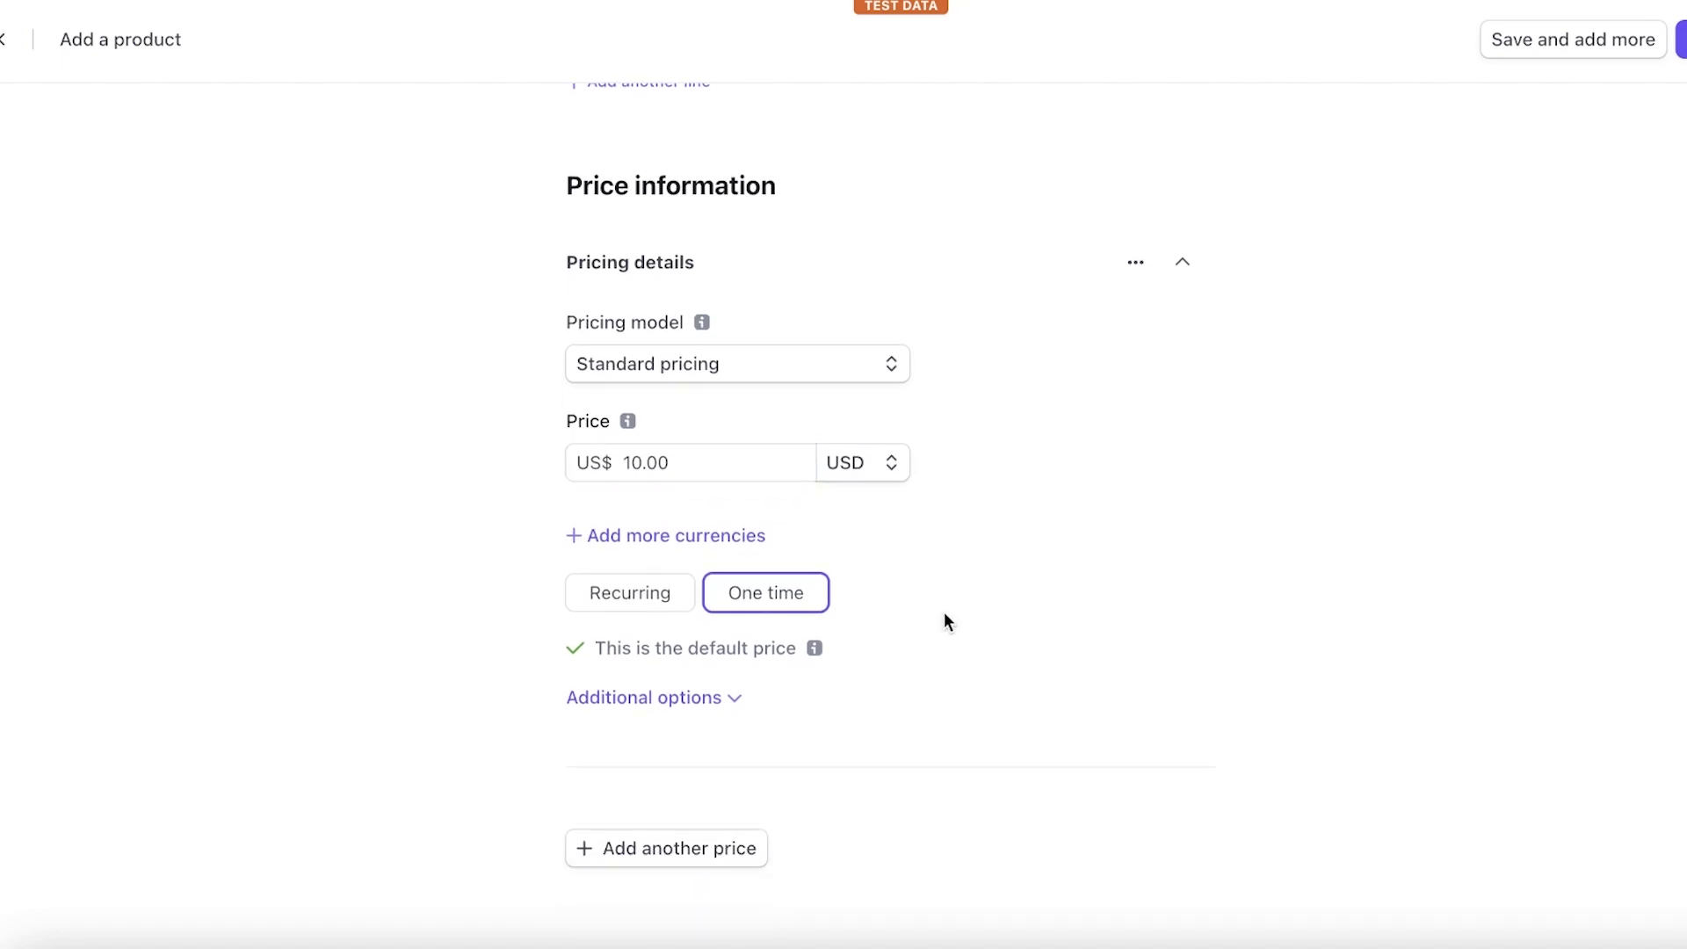
Step: Try making the price recurring with Monthly and custom billing periods
{"action": "left_click", "coordinate": [621, 601]}
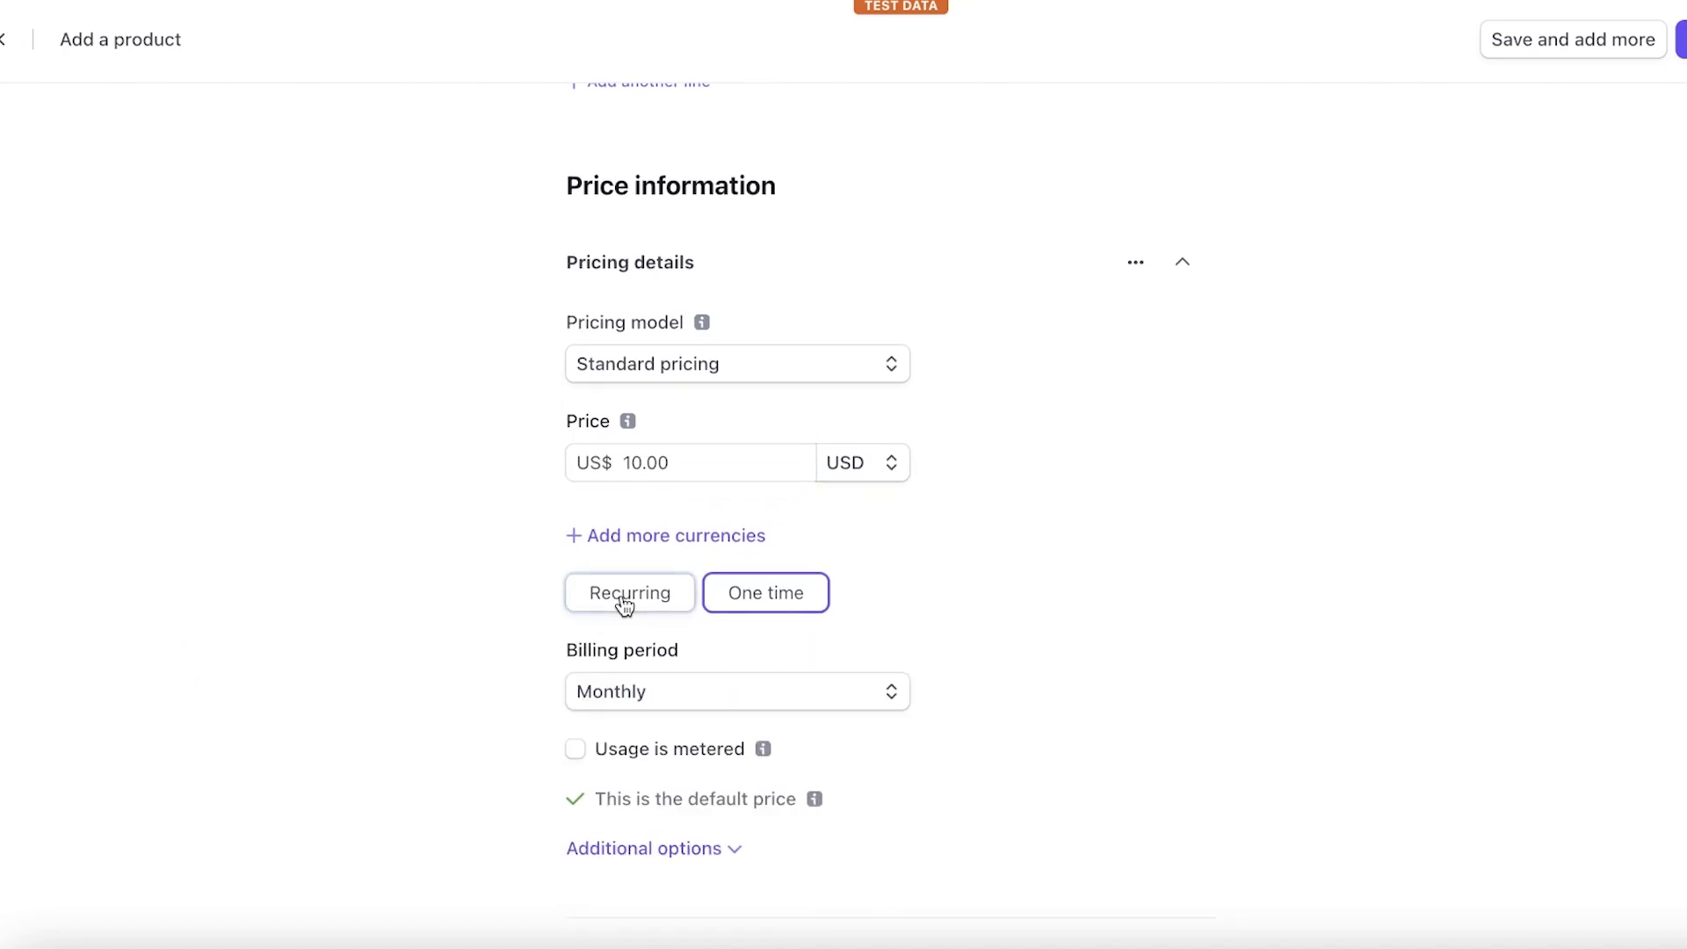
{"action": "left_click", "coordinate": [717, 600]}
{"action": "left_click", "coordinate": [671, 601]}
{"action": "scroll", "coordinate": [1039, 655], "scroll_direction": "down", "scroll_amount": 1}
{"action": "left_click", "coordinate": [857, 639]}
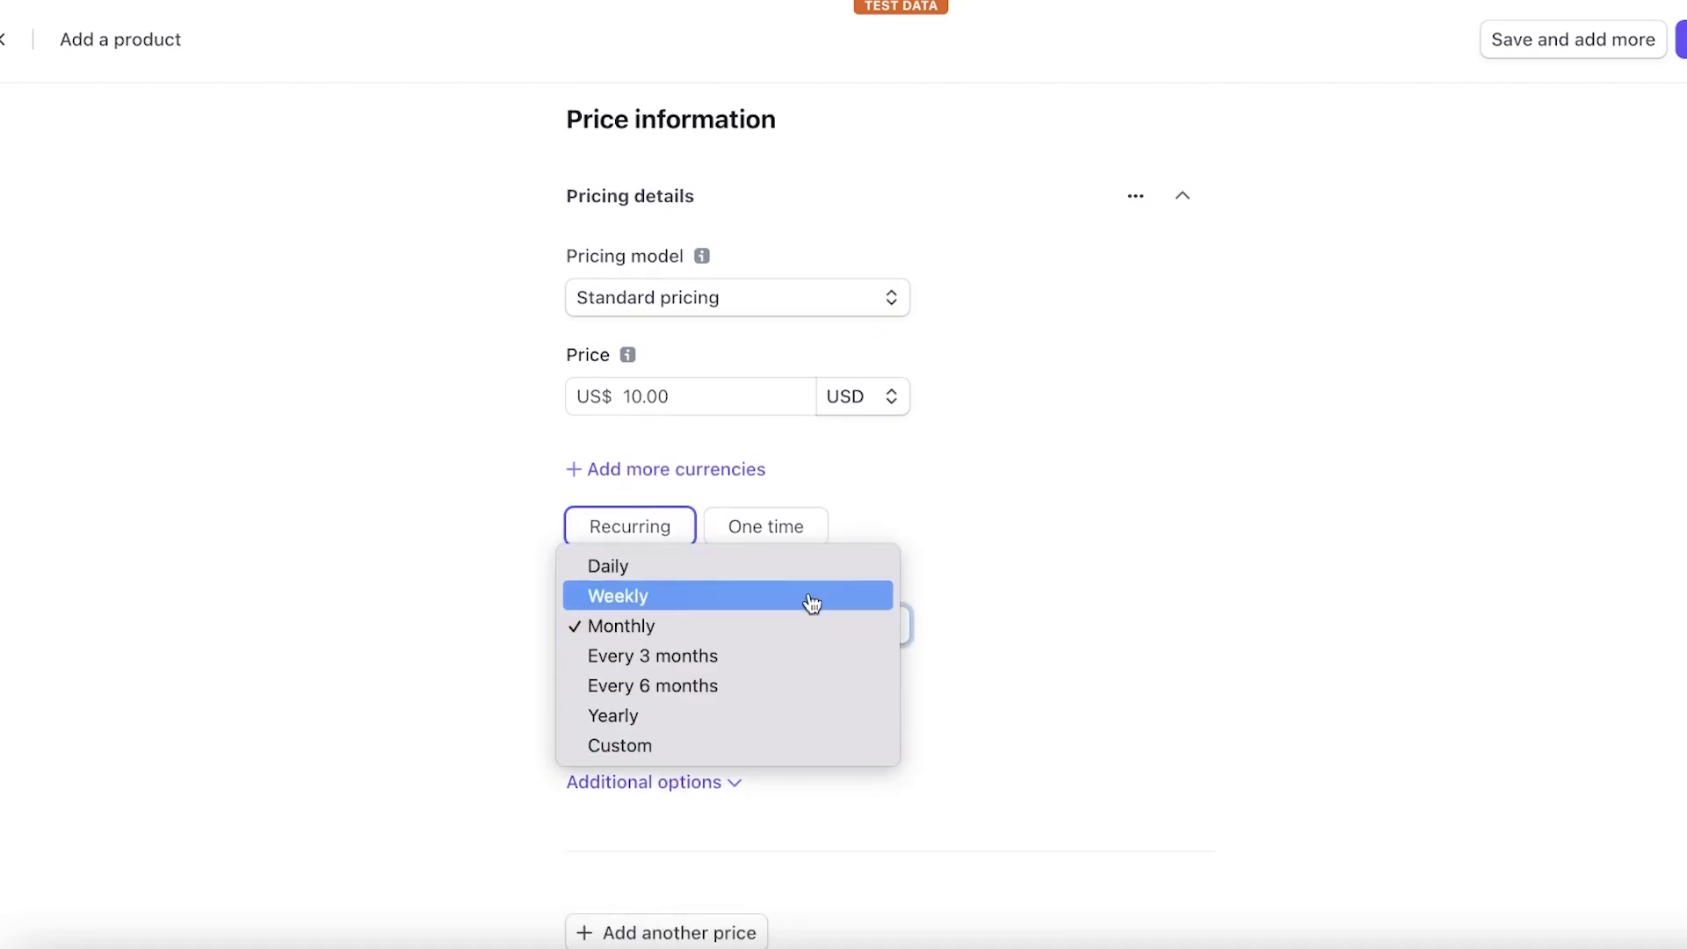
{"action": "left_click", "coordinate": [1088, 642]}
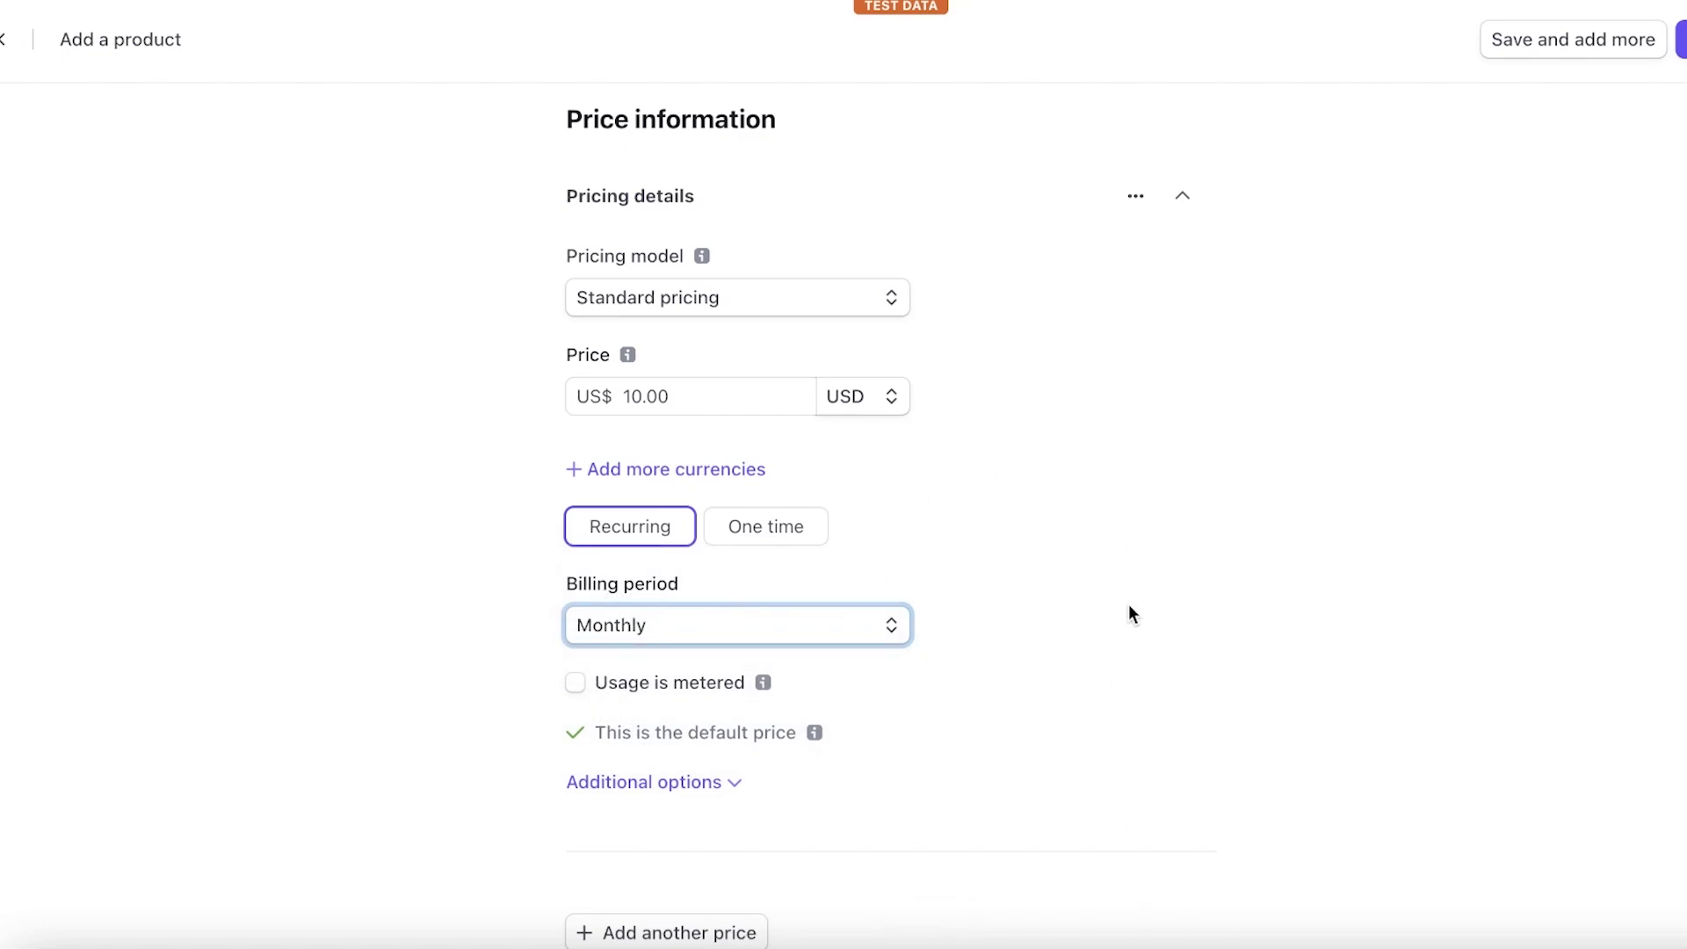
{"action": "scroll", "coordinate": [1128, 606], "scroll_direction": "down", "scroll_amount": 1}
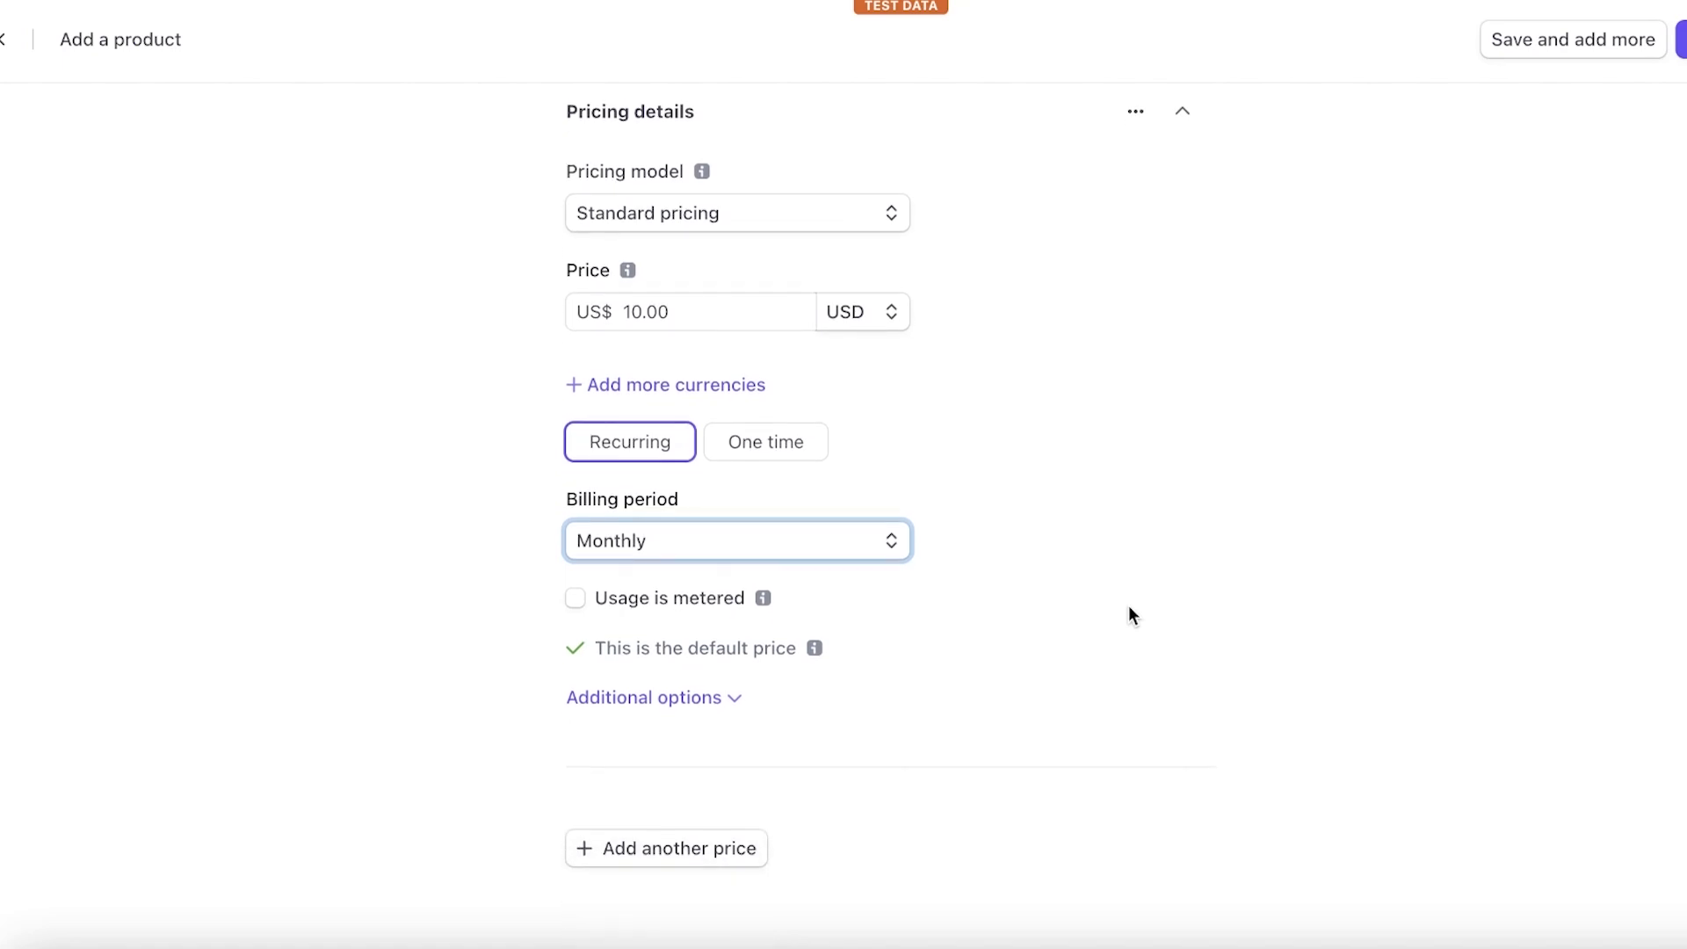
{"action": "left_click", "coordinate": [659, 541]}
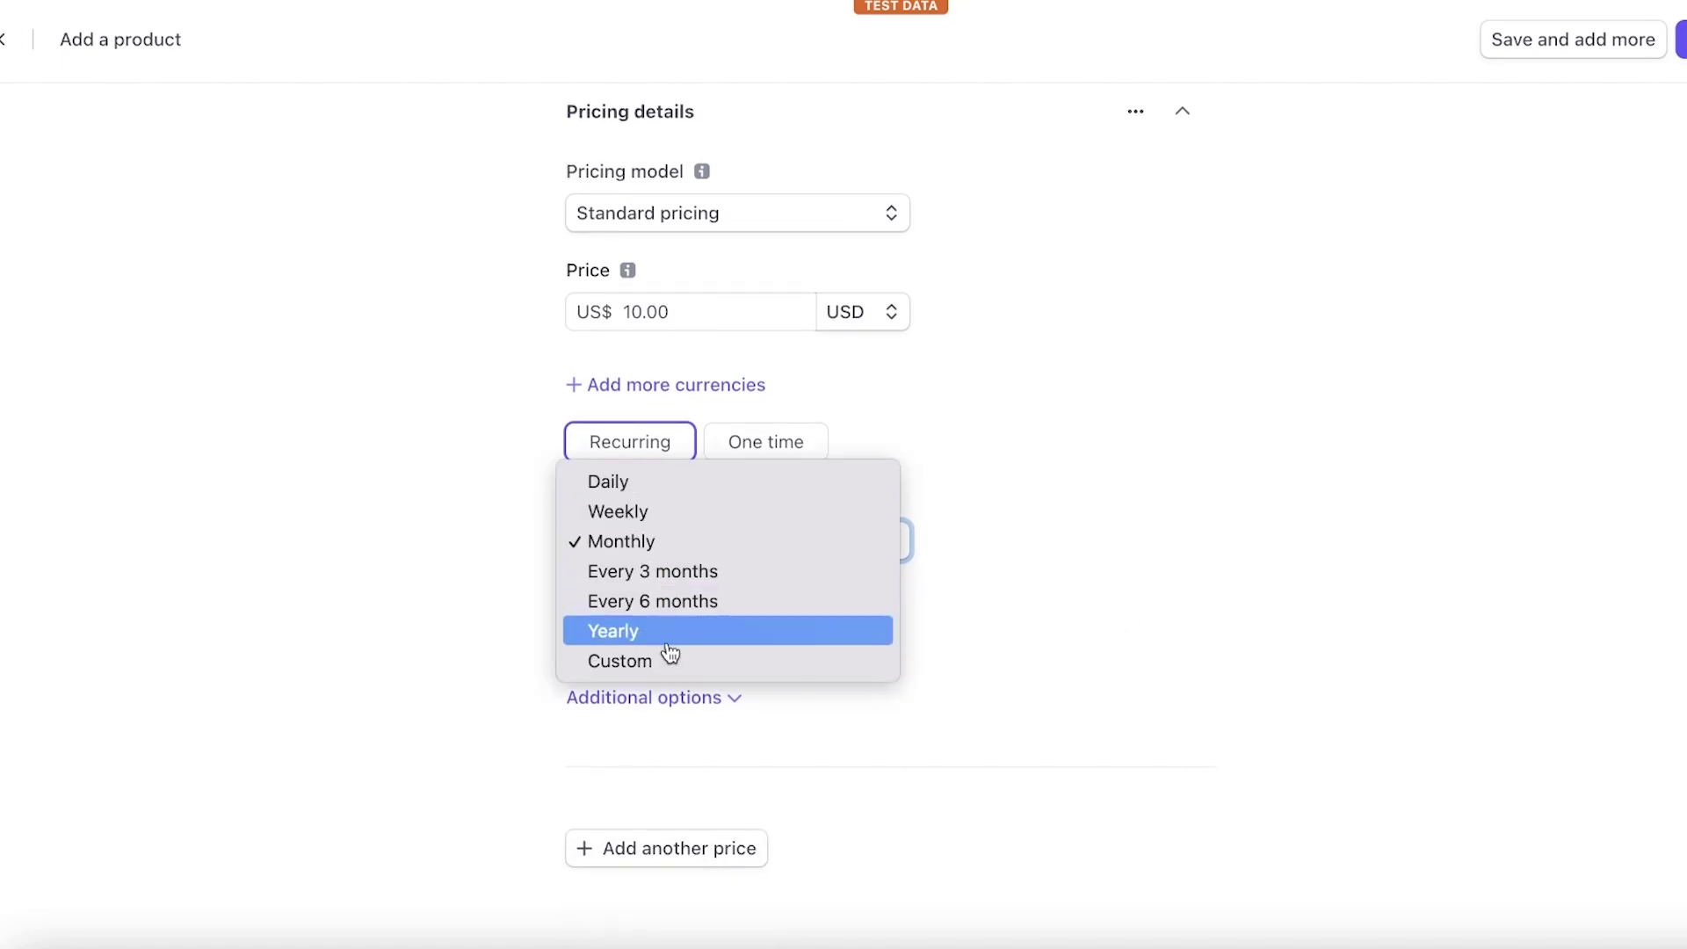
{"action": "left_click", "coordinate": [672, 659]}
{"action": "left_click", "coordinate": [694, 558]}
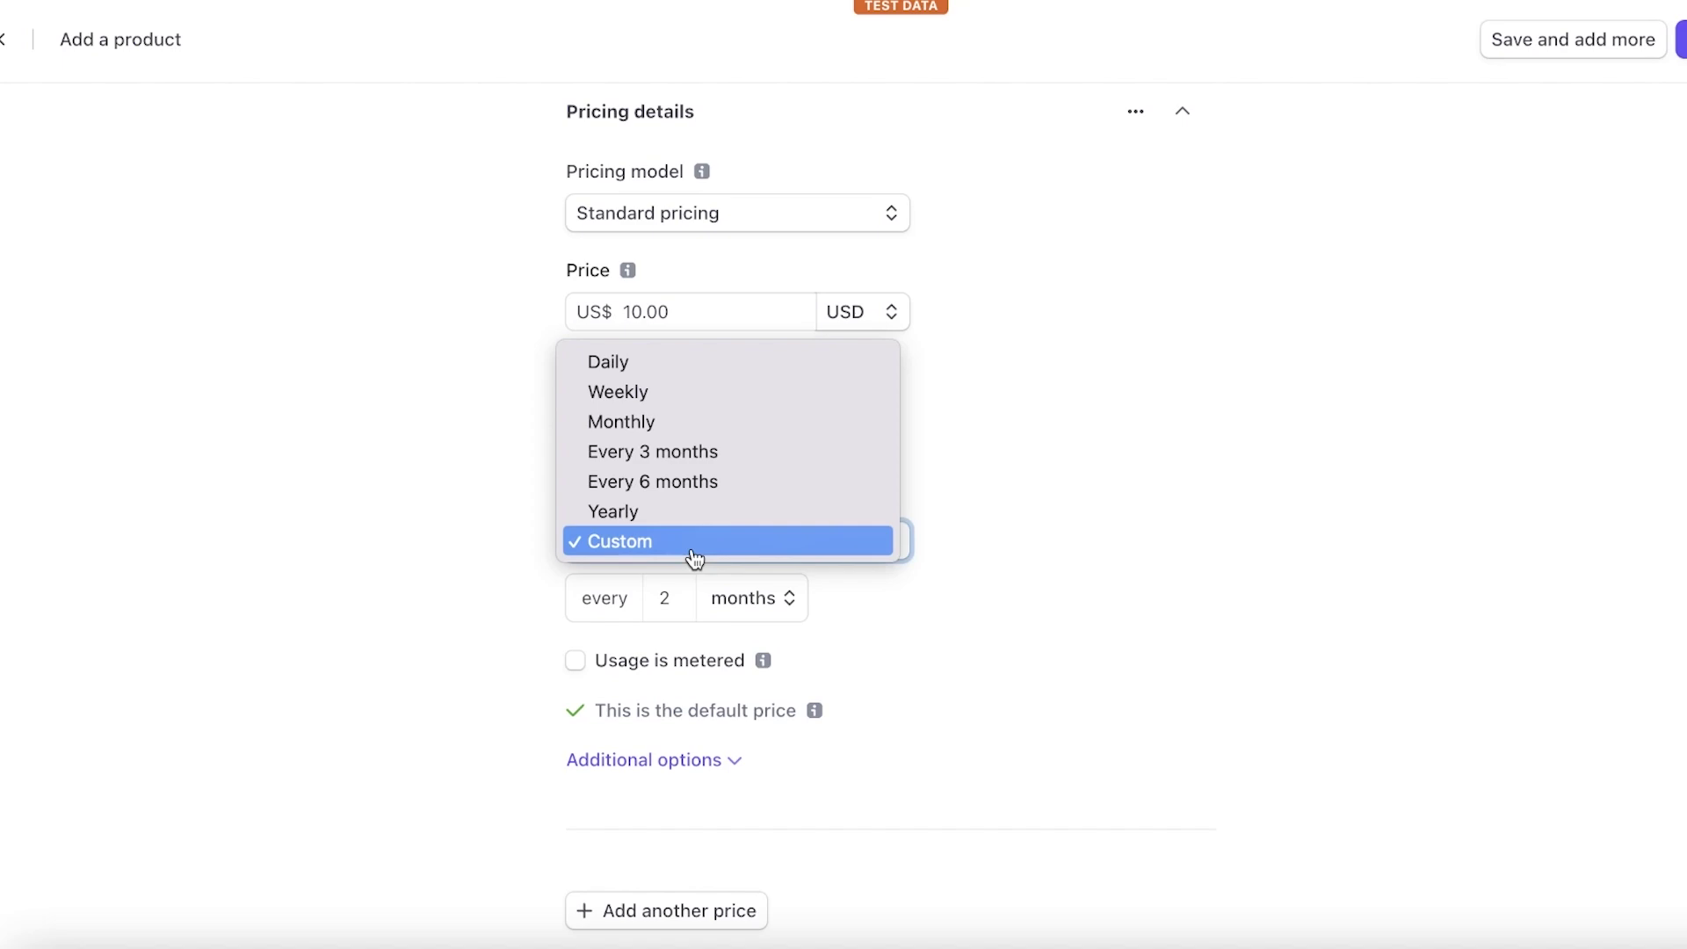
{"action": "left_click", "coordinate": [567, 700]}
Step: Switch back to a one-time price and save the Sunglasses product
{"action": "left_click", "coordinate": [765, 440]}
{"action": "left_click", "coordinate": [621, 696]}
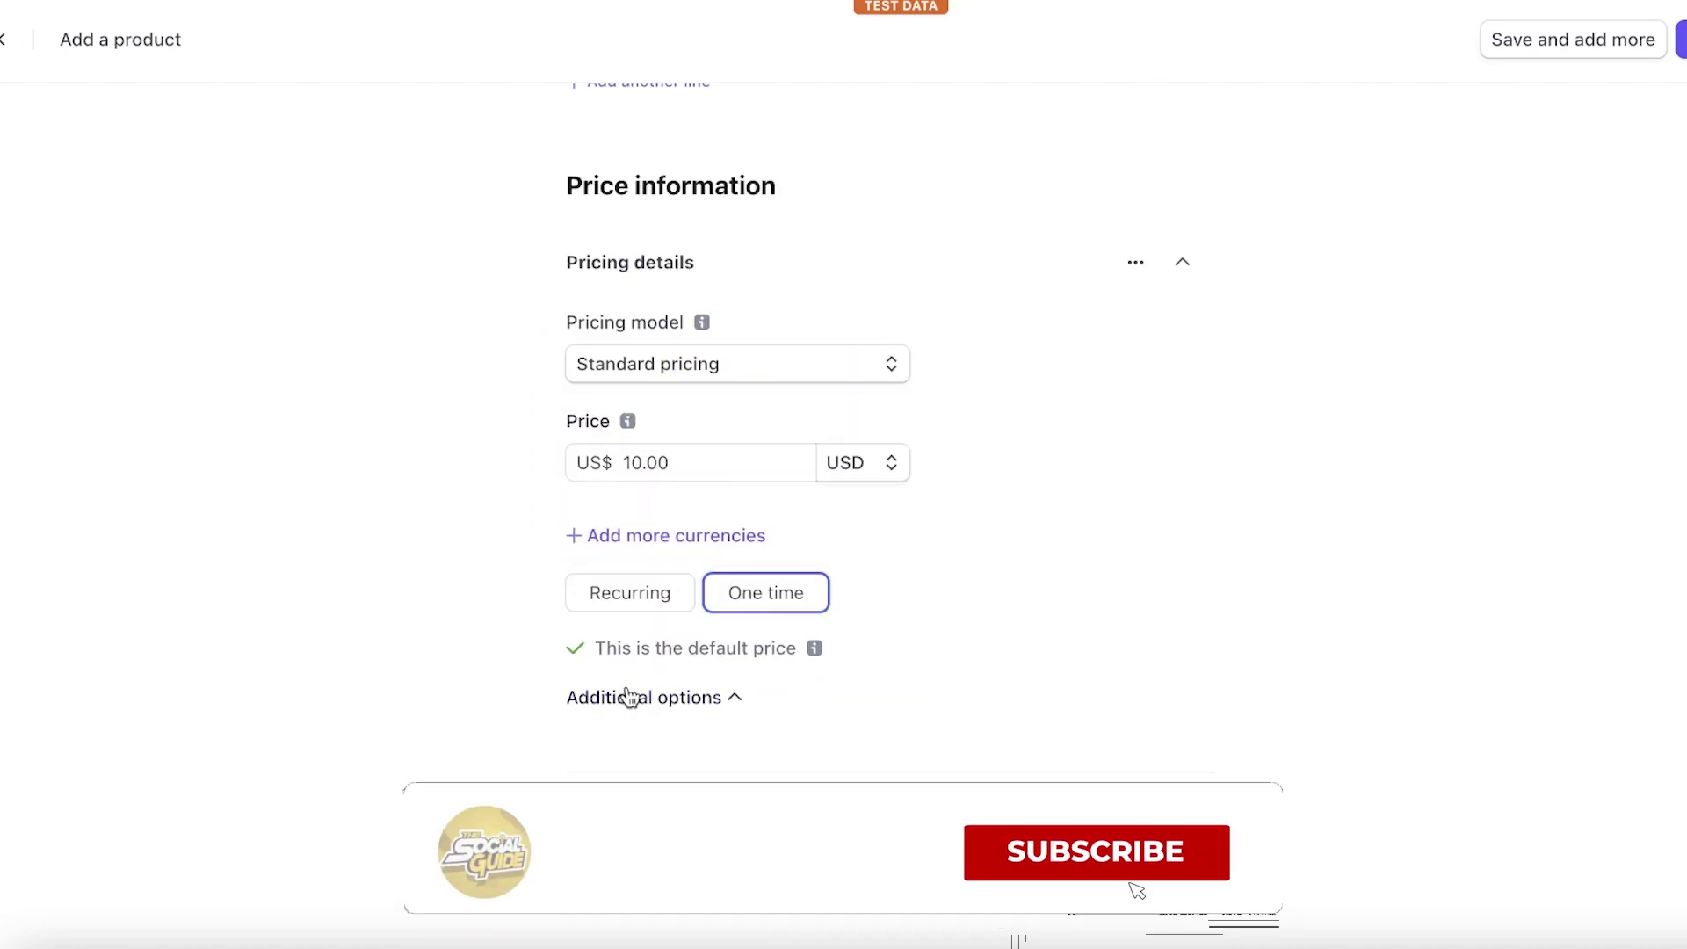
{"action": "scroll", "coordinate": [777, 694], "scroll_direction": "down", "scroll_amount": 1}
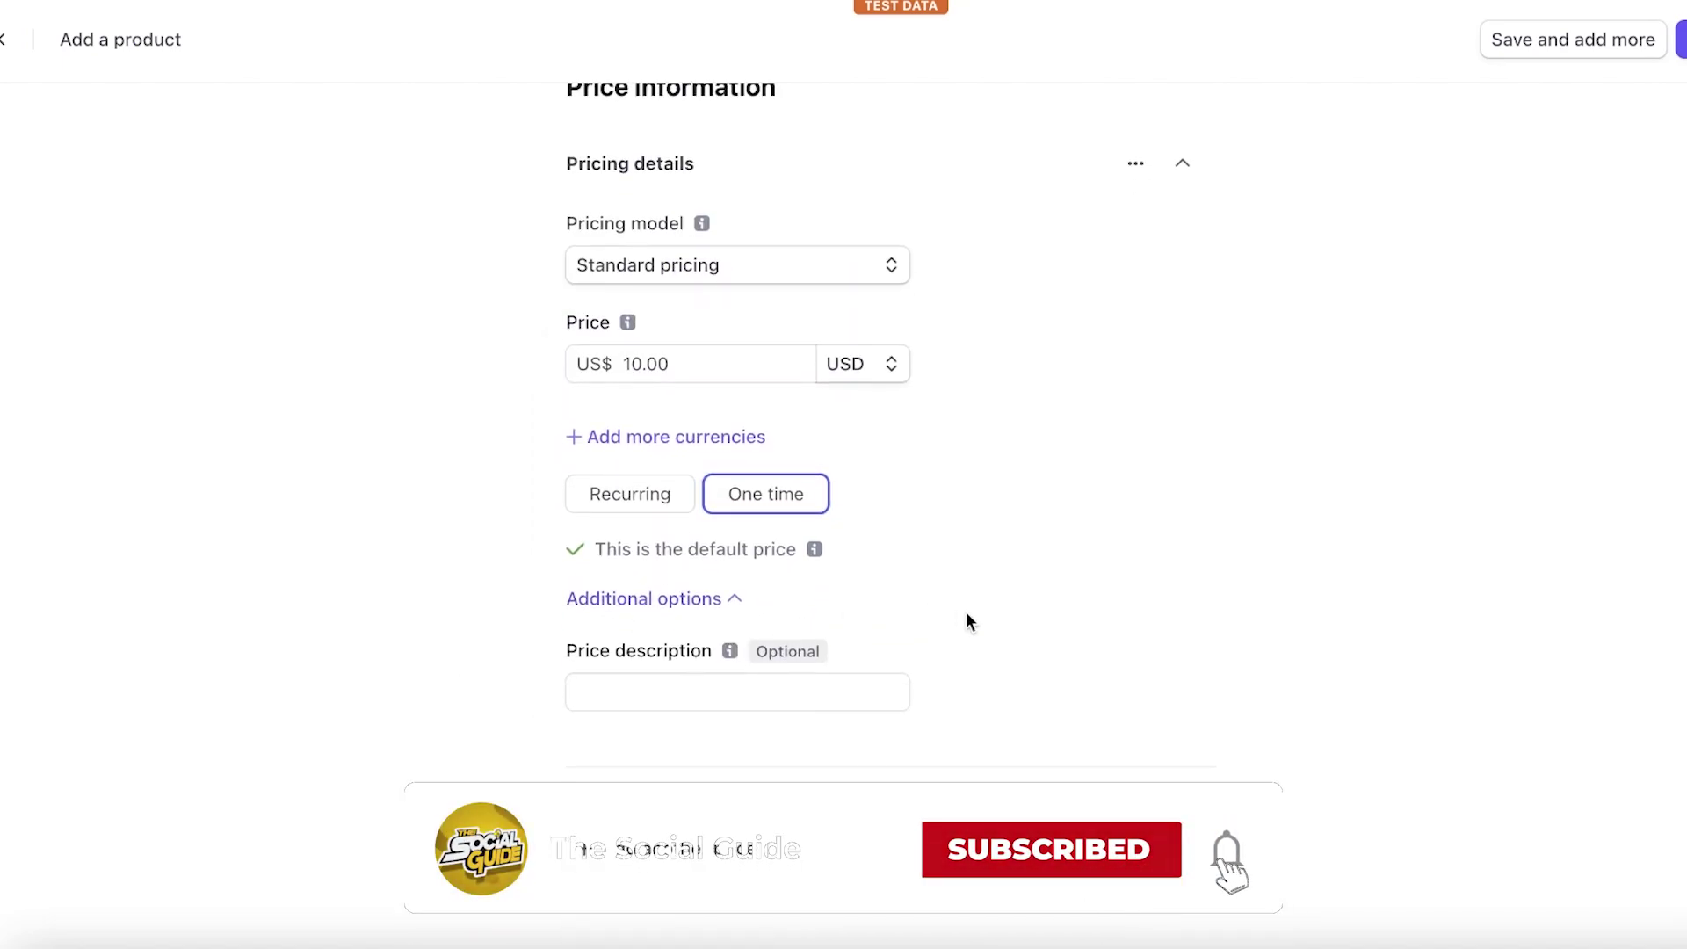
{"action": "left_click", "coordinate": [700, 601]}
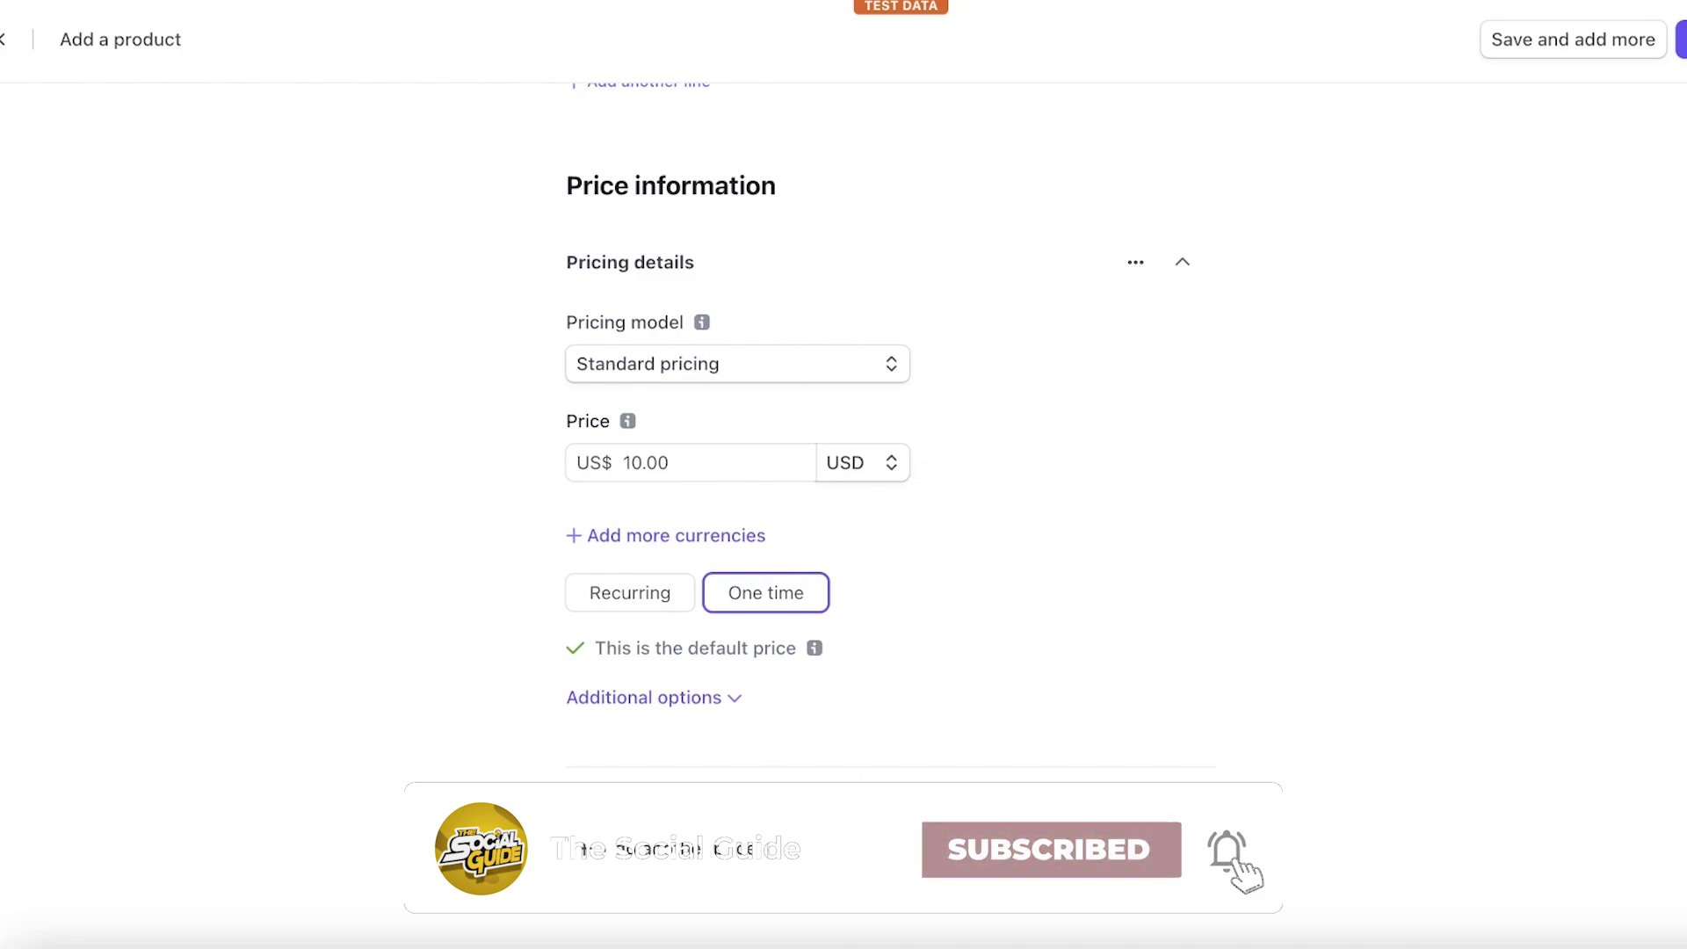
{"action": "left_click", "coordinate": [1680, 40]}
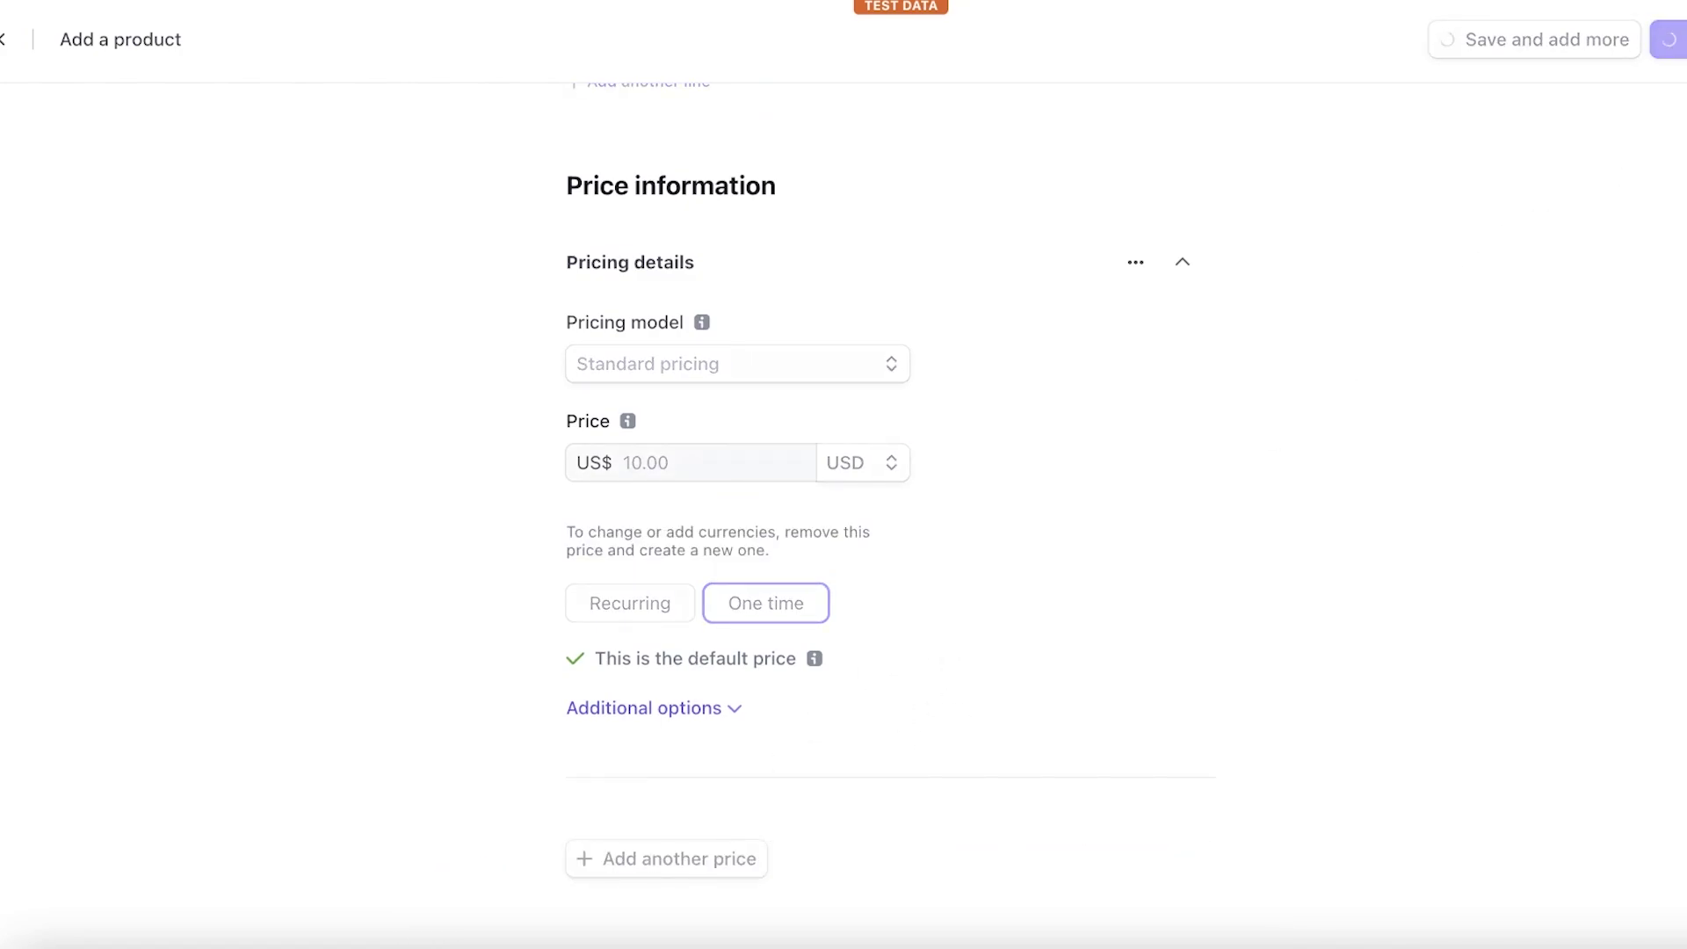
Step: Create a payment link from the US$10.00 price, dismissing the Stripe Tax popup with tax left off
{"action": "scroll", "coordinate": [619, 544], "scroll_direction": "down", "scroll_amount": 4}
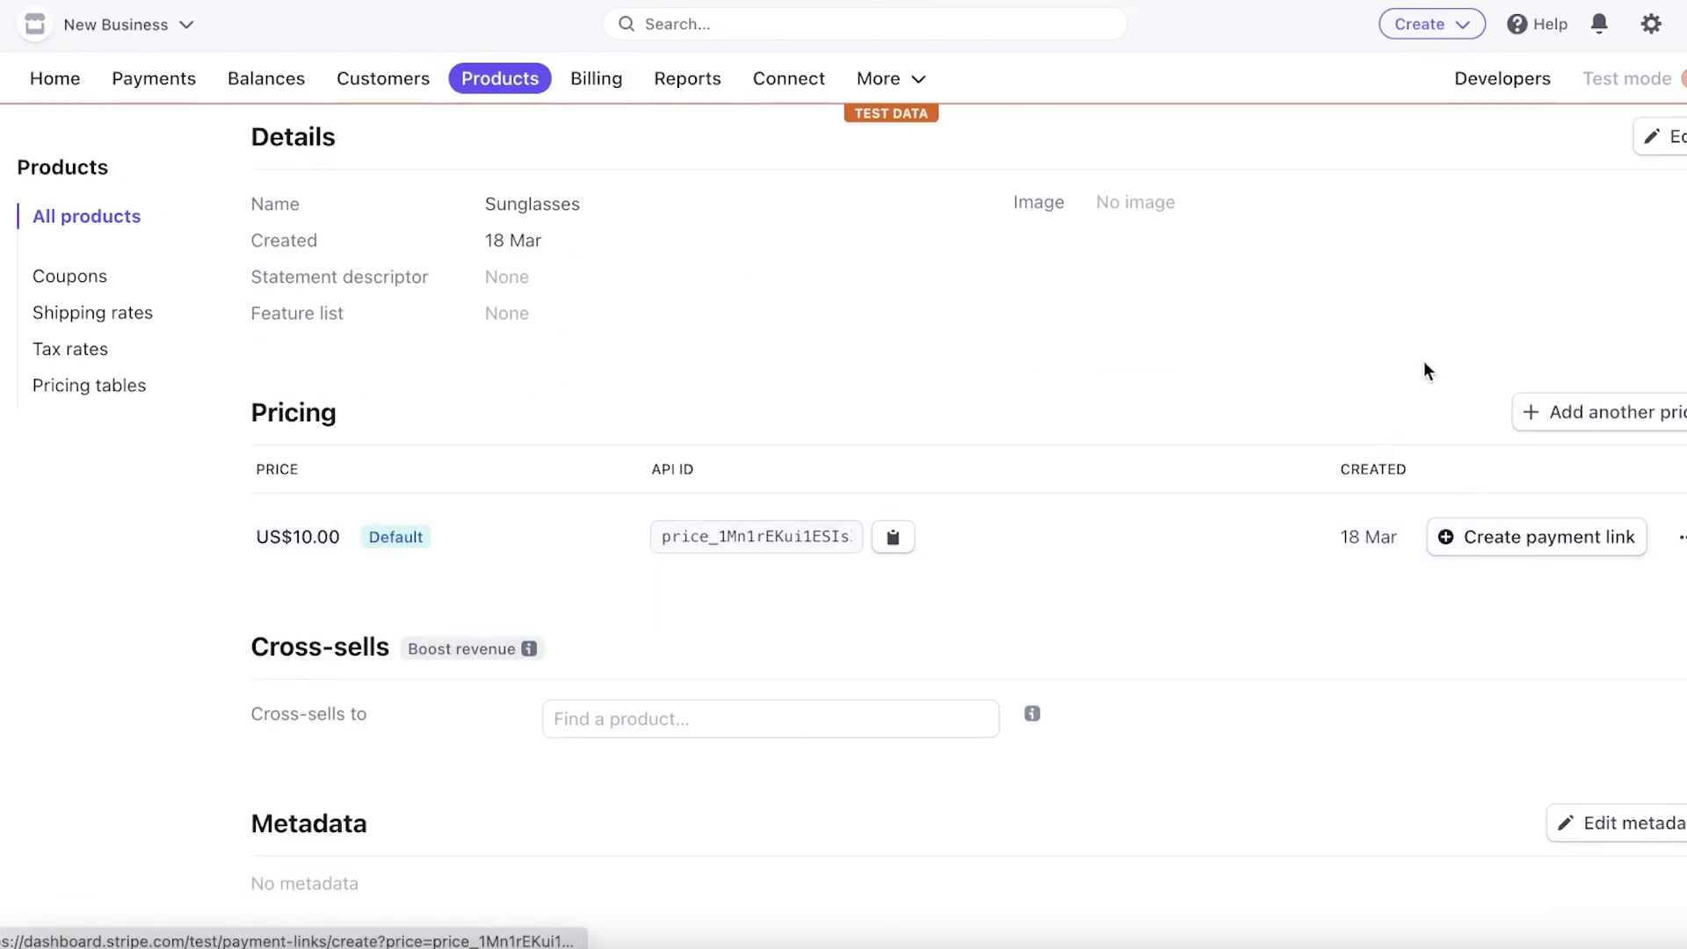
{"action": "left_click", "coordinate": [1491, 551]}
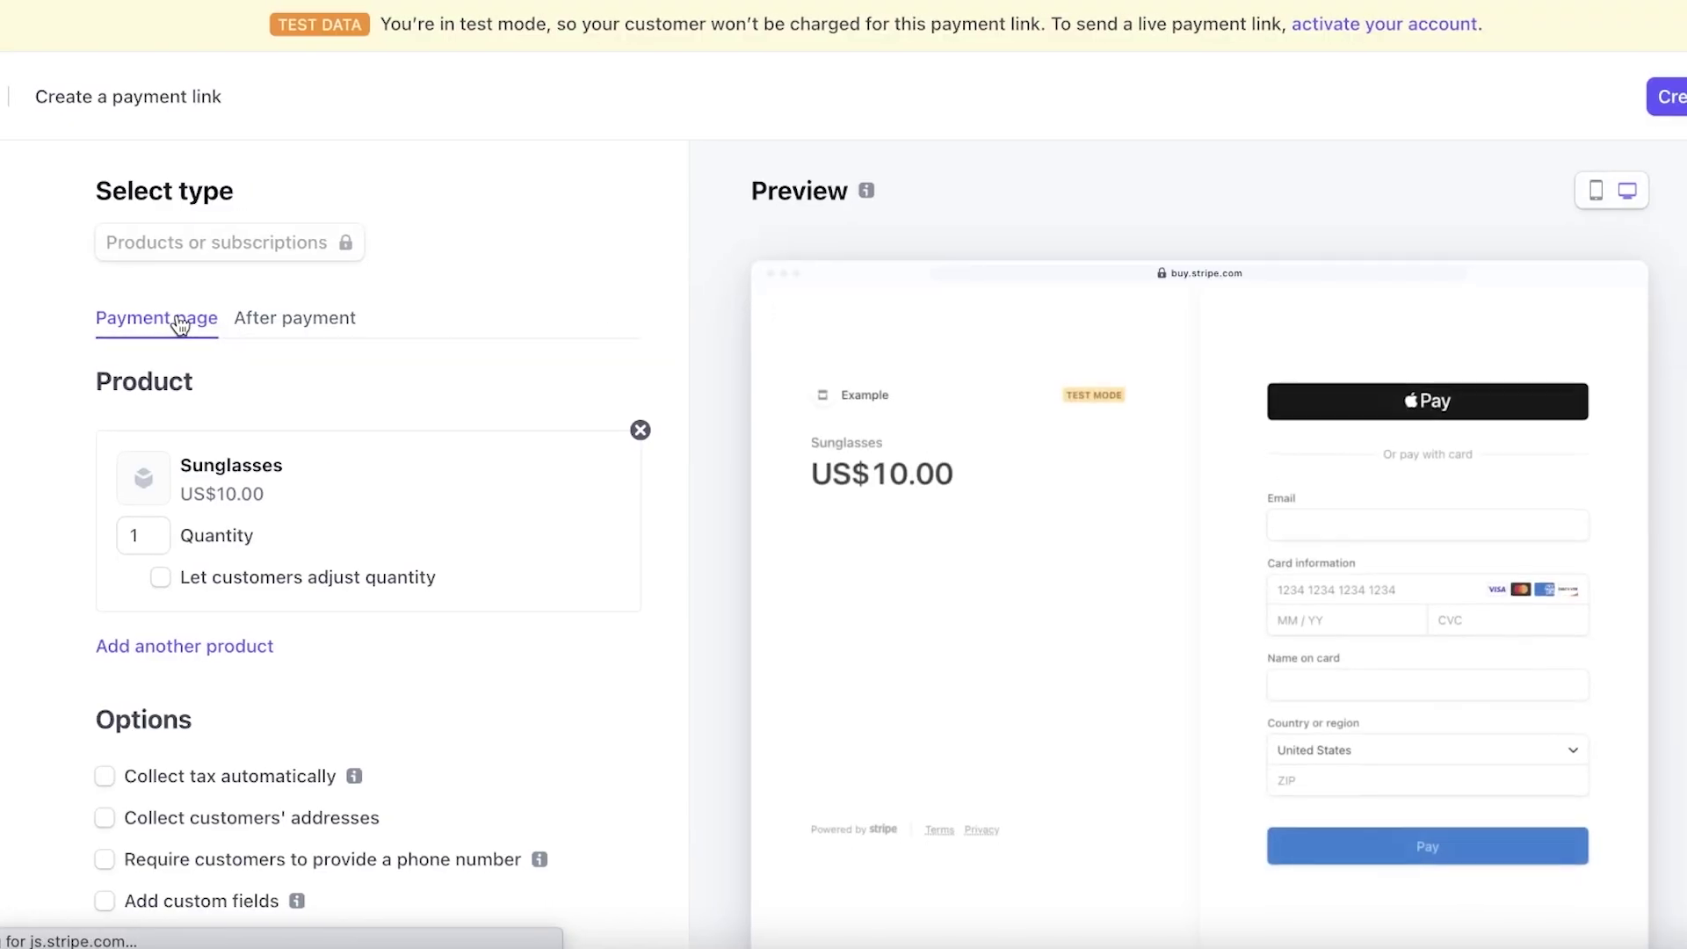
{"action": "scroll", "coordinate": [1073, 606], "scroll_direction": "down", "scroll_amount": 2}
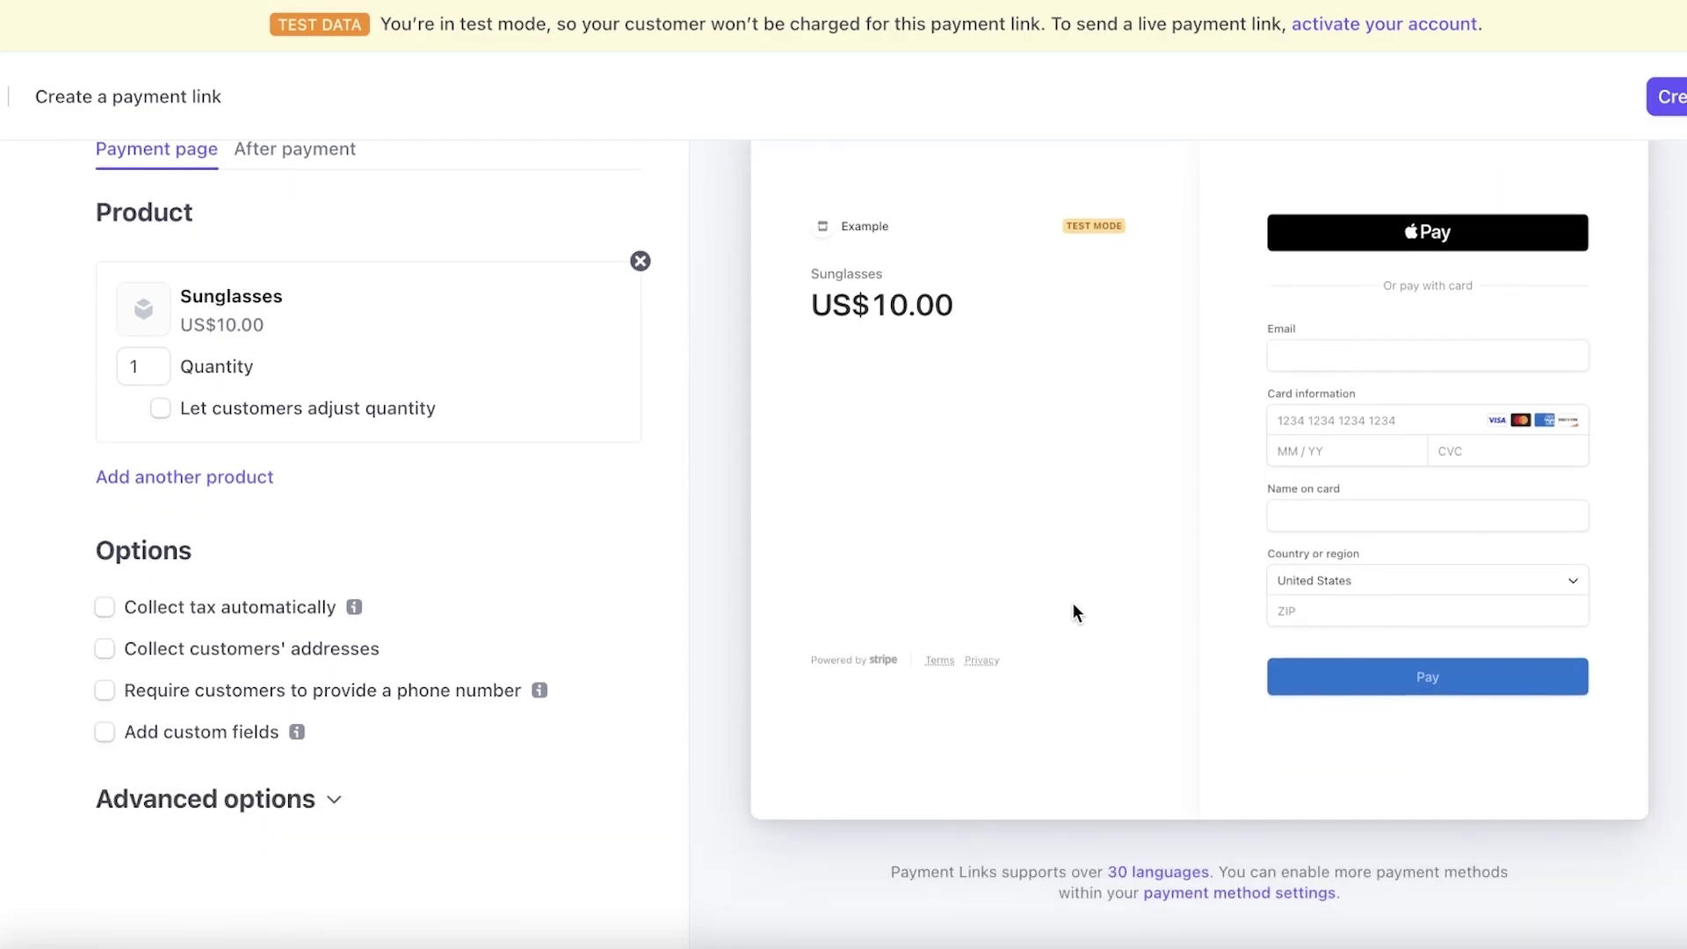
{"action": "left_click", "coordinate": [258, 600]}
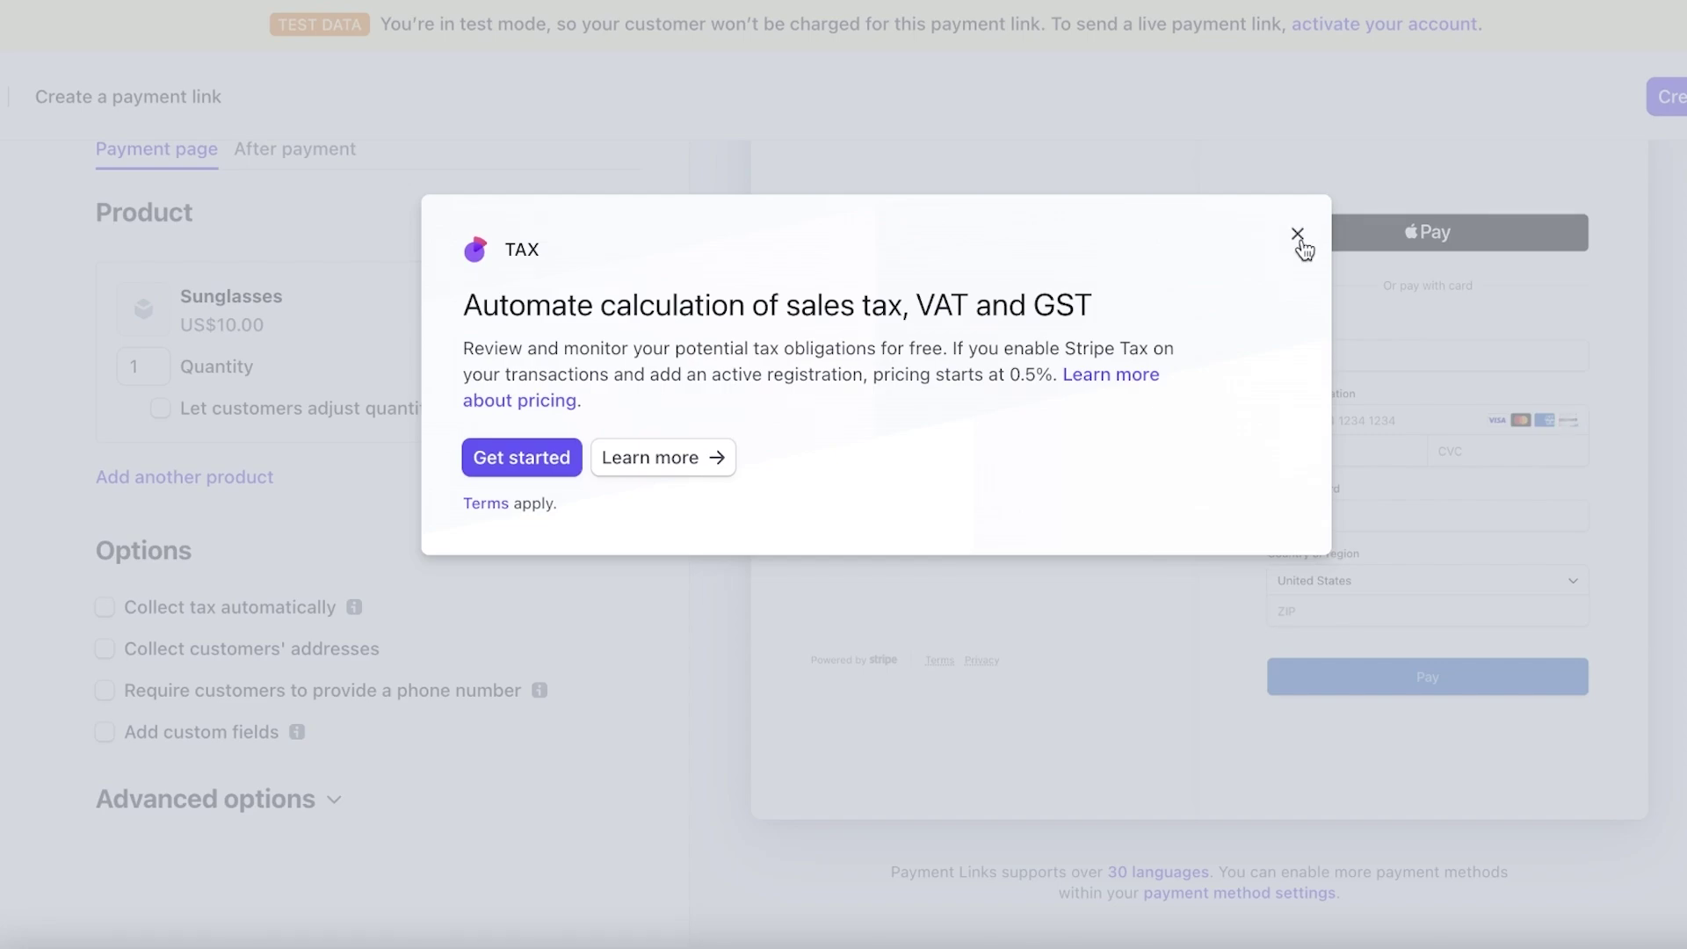
{"action": "left_click", "coordinate": [1298, 236]}
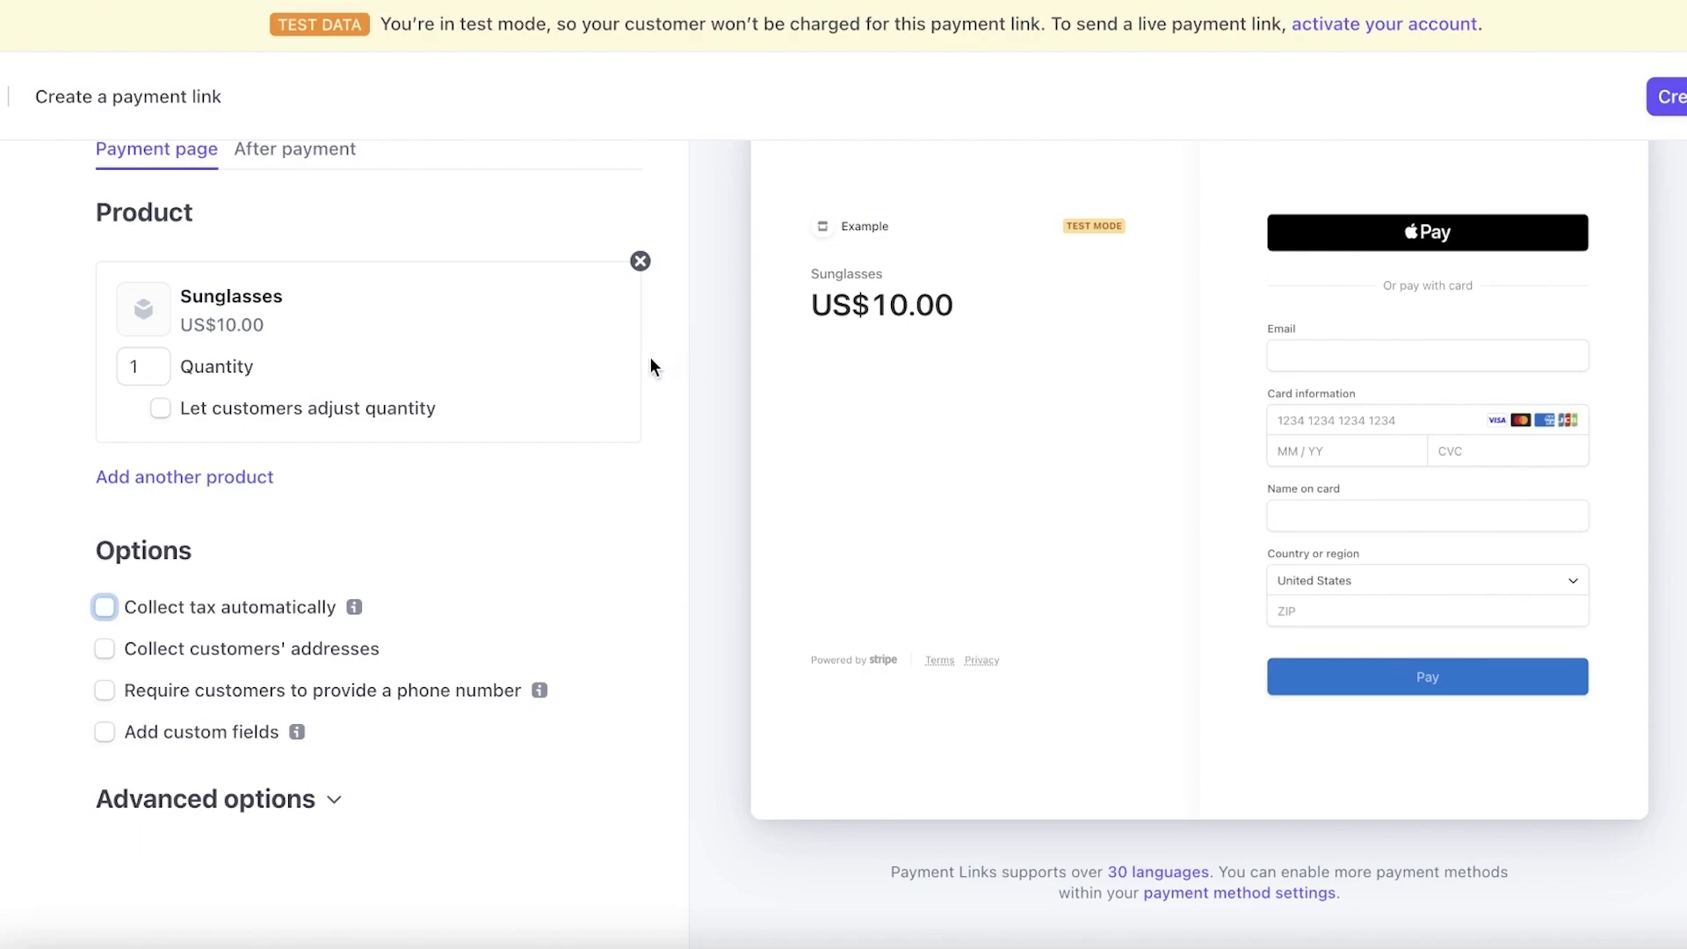
{"action": "scroll", "coordinate": [650, 356], "scroll_direction": "up", "scroll_amount": 1}
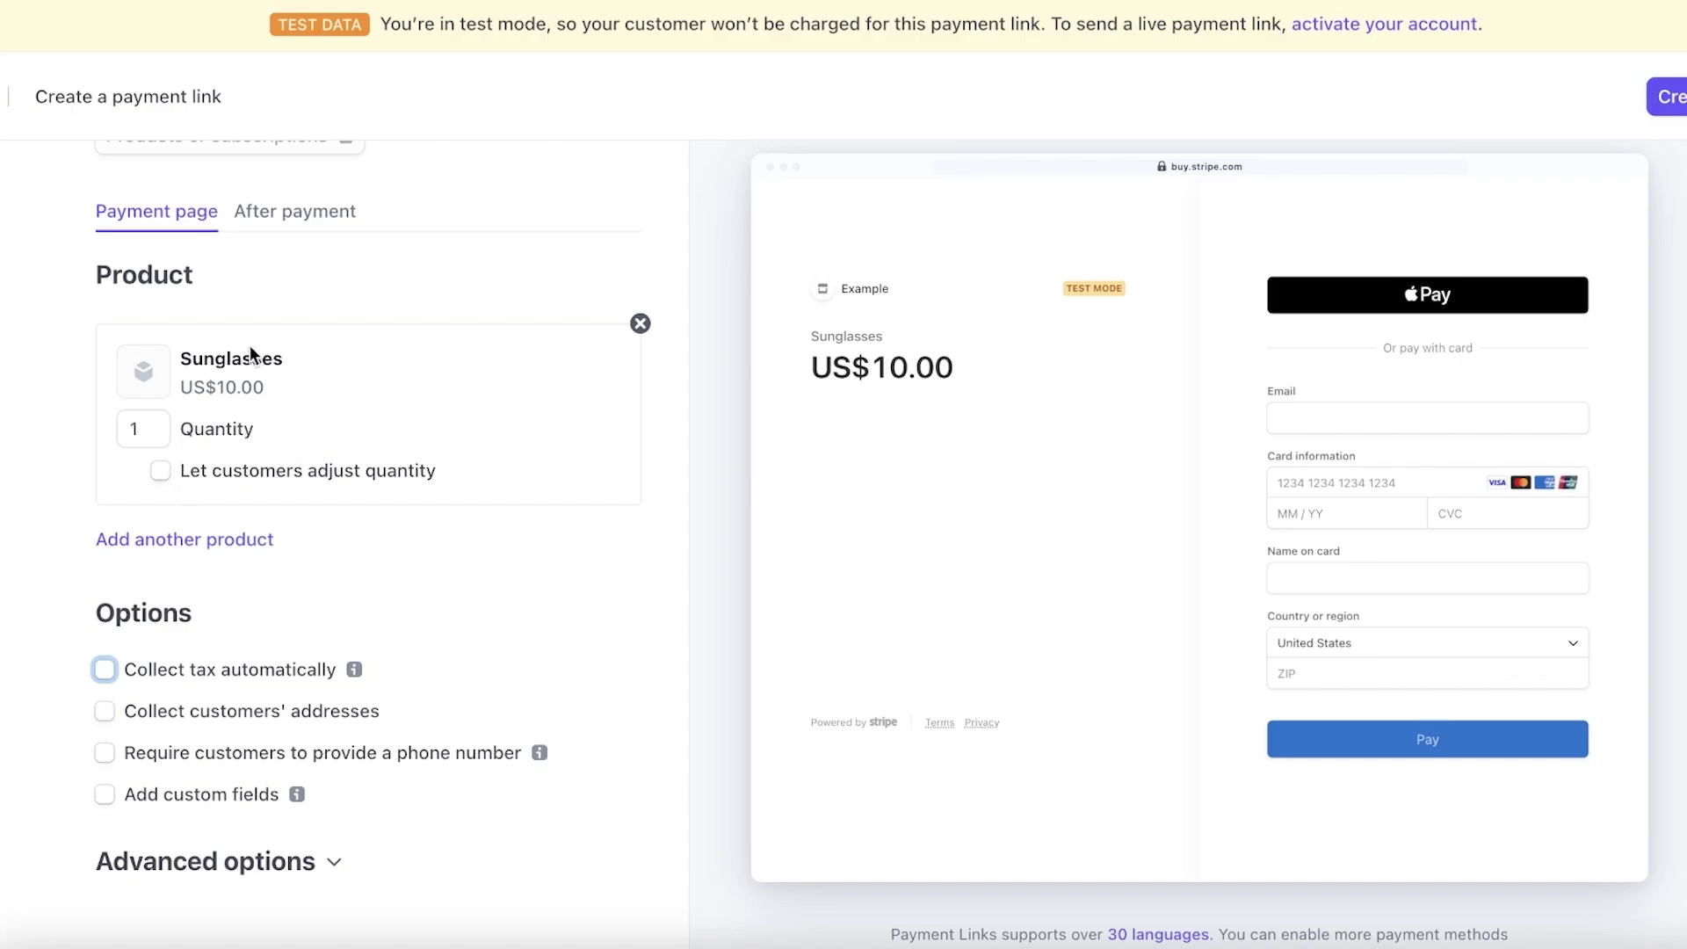
{"action": "double_click", "coordinate": [192, 386]}
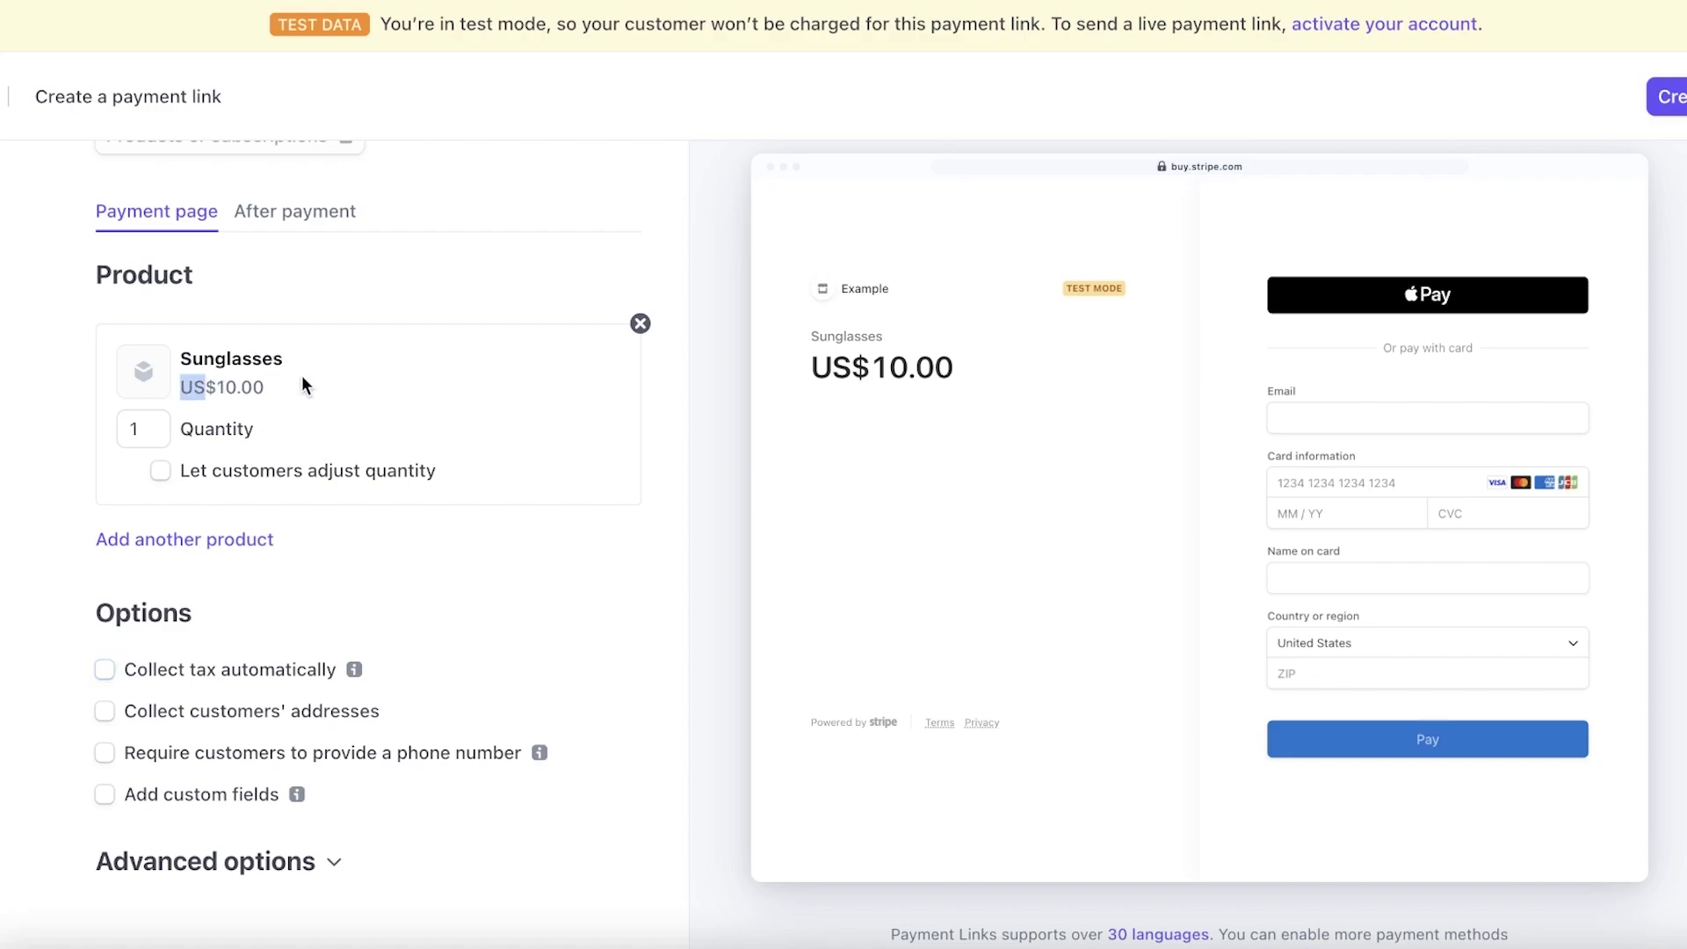
{"action": "left_click", "coordinate": [302, 378]}
{"action": "scroll", "coordinate": [237, 499], "scroll_direction": "down", "scroll_amount": 1}
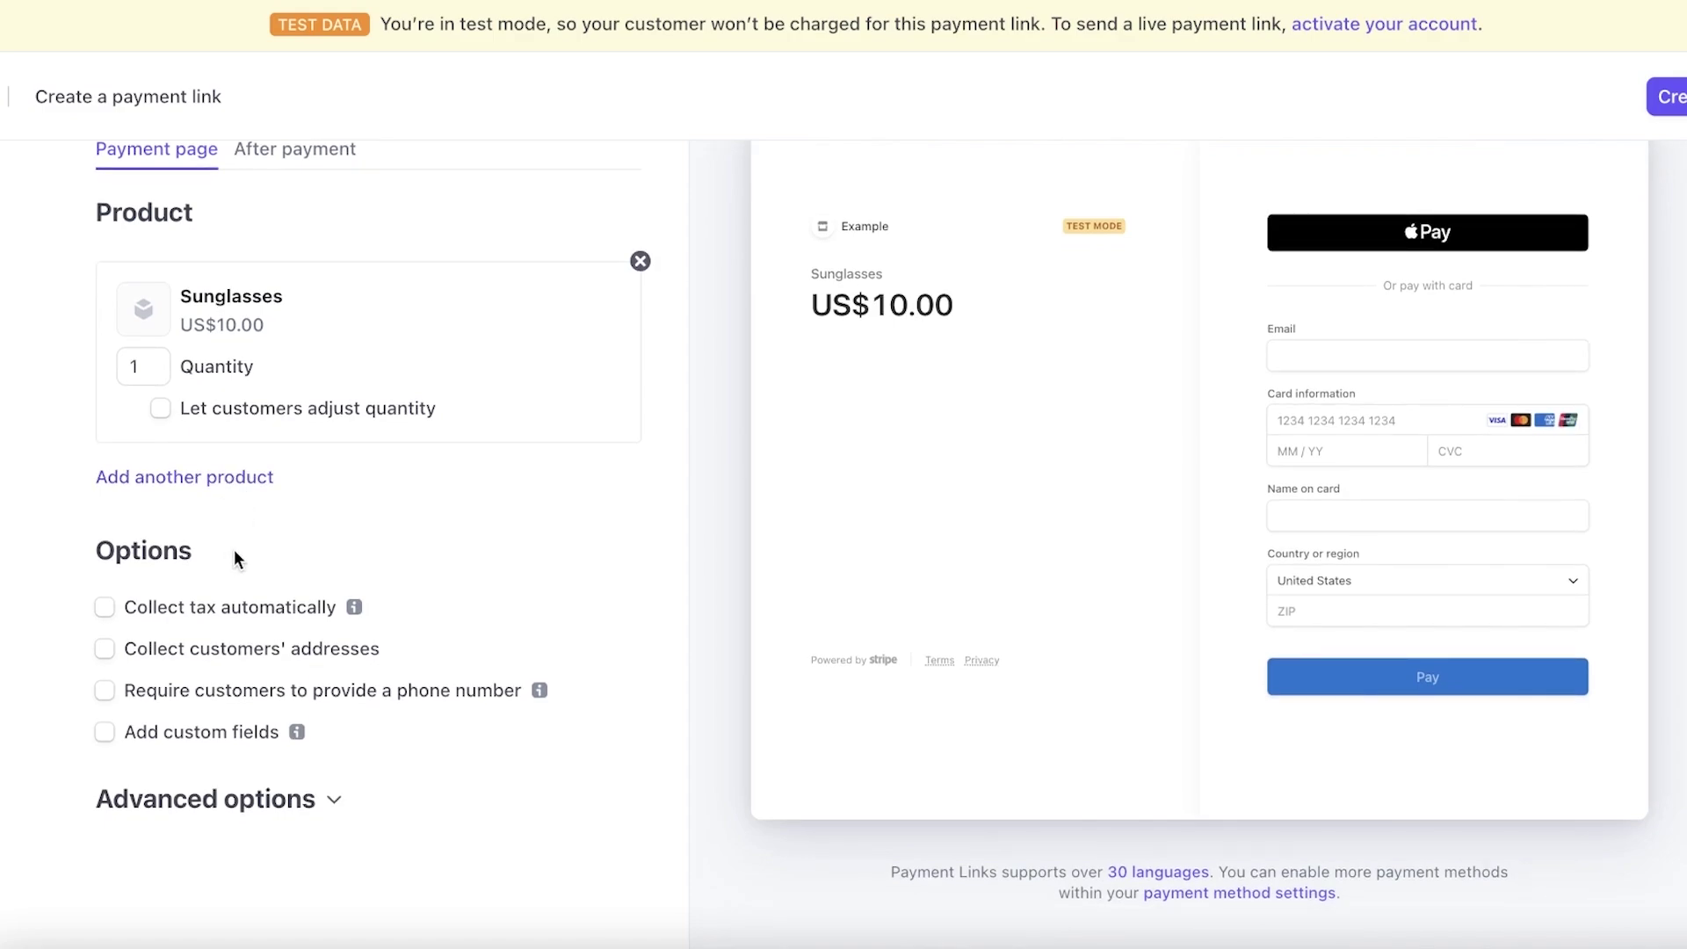
Step: Add a custom checkout field, then remove it again
{"action": "left_click", "coordinate": [230, 742]}
{"action": "scroll", "coordinate": [233, 723], "scroll_direction": "down", "scroll_amount": 2}
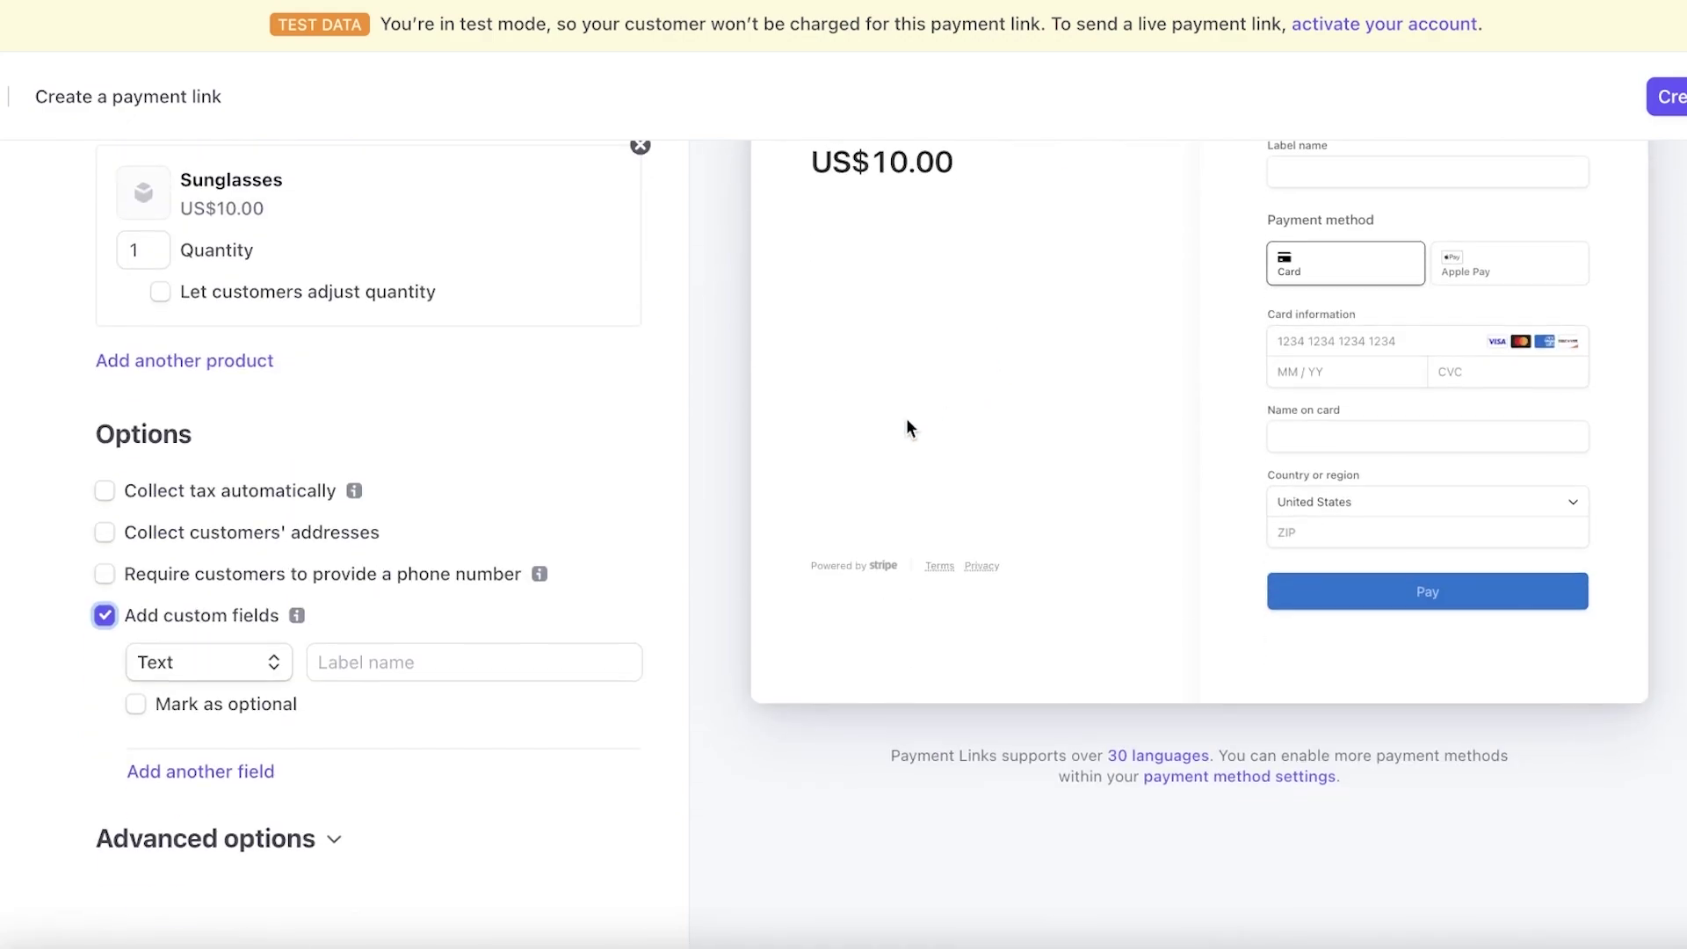
{"action": "left_click", "coordinate": [339, 661]}
{"action": "scroll", "coordinate": [690, 570], "scroll_direction": "up", "scroll_amount": 2}
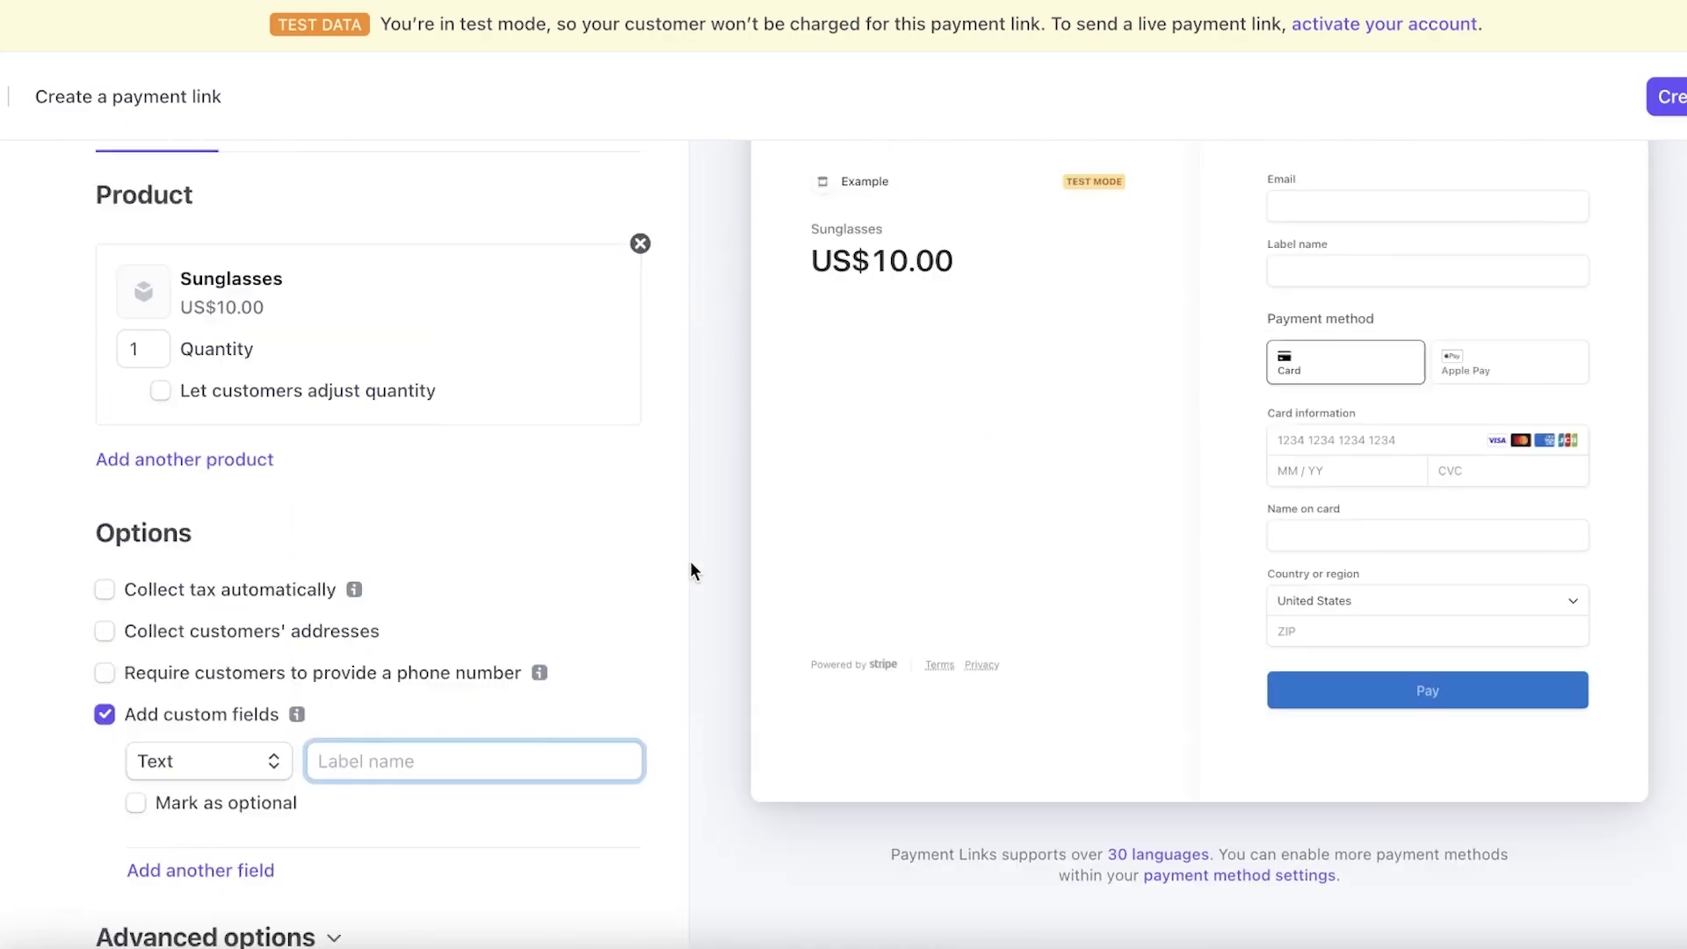
{"action": "scroll", "coordinate": [694, 567], "scroll_direction": "down", "scroll_amount": 4}
{"action": "scroll", "coordinate": [615, 597], "scroll_direction": "up", "scroll_amount": 2}
{"action": "scroll", "coordinate": [497, 620], "scroll_direction": "up", "scroll_amount": 2}
{"action": "scroll", "coordinate": [499, 624], "scroll_direction": "down", "scroll_amount": 4}
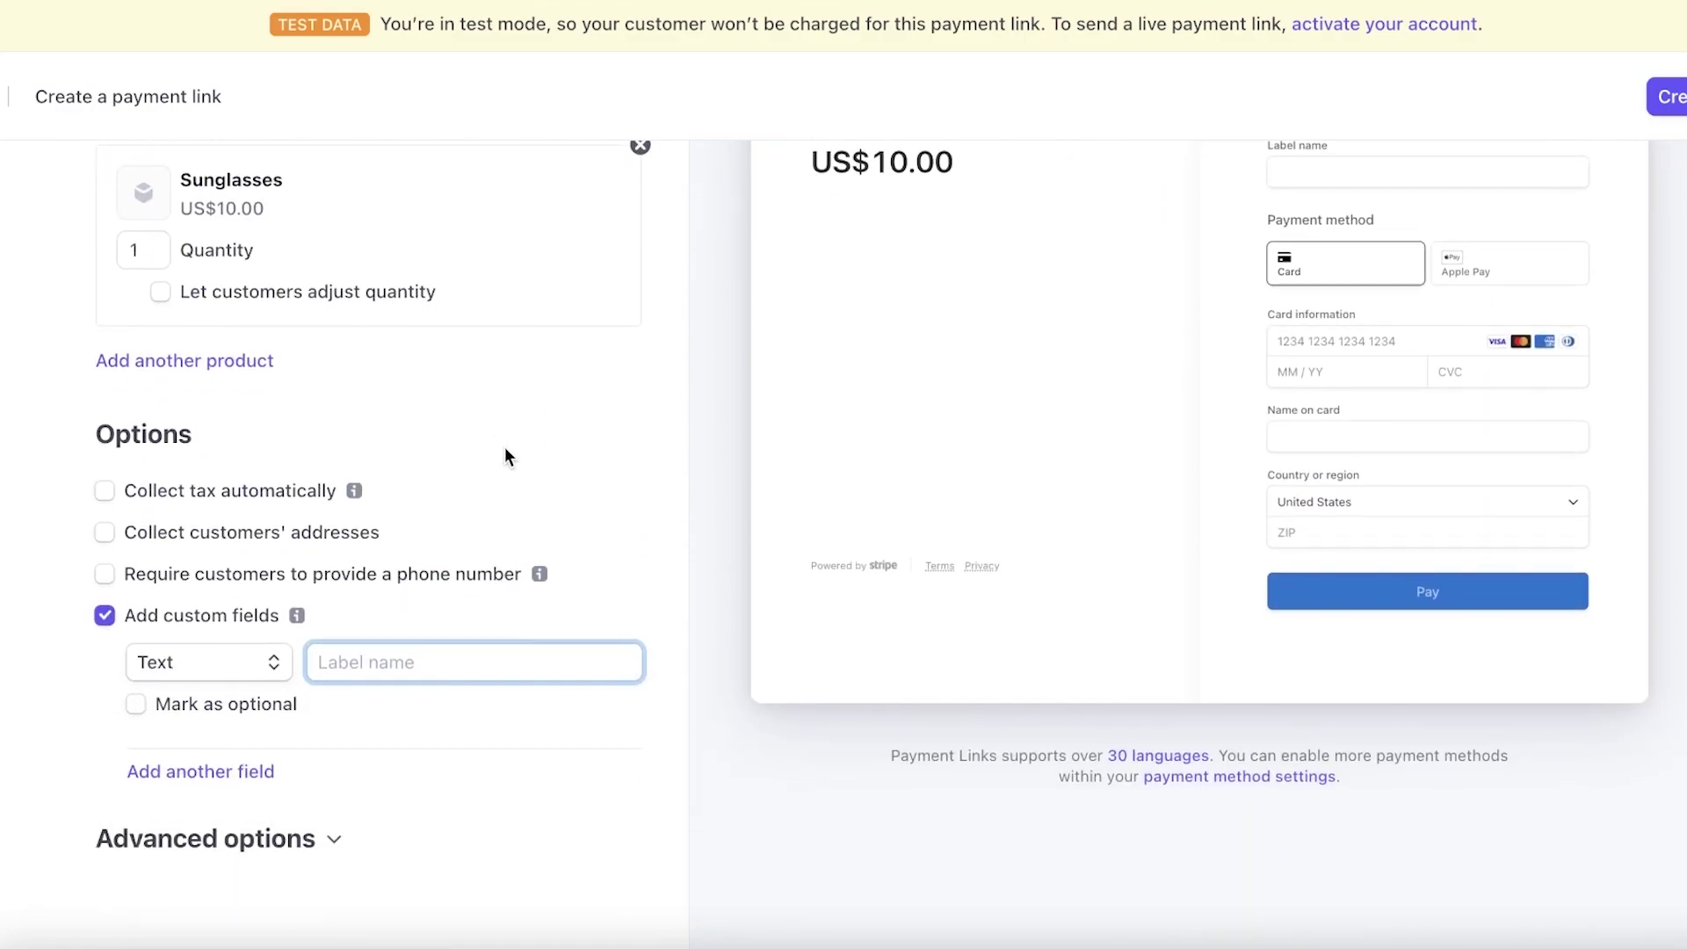
{"action": "left_click", "coordinate": [234, 620]}
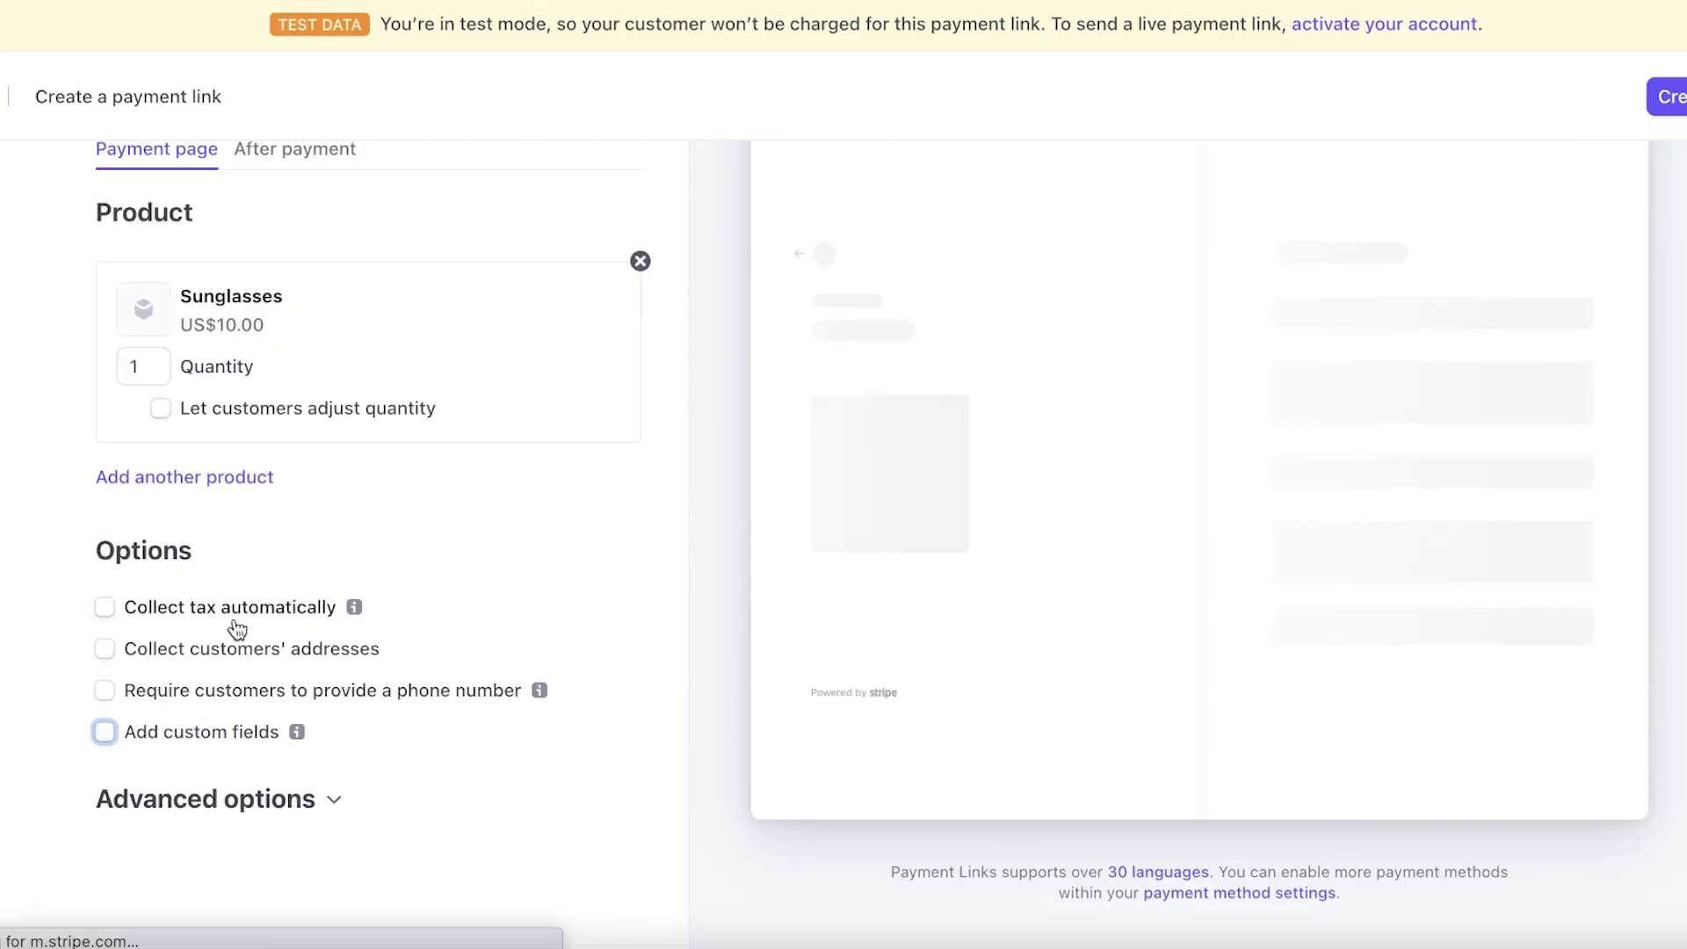
Step: Enable promotion codes and saving customers' payment details for future use
{"action": "left_click", "coordinate": [263, 795]}
{"action": "scroll", "coordinate": [465, 614], "scroll_direction": "down", "scroll_amount": 2}
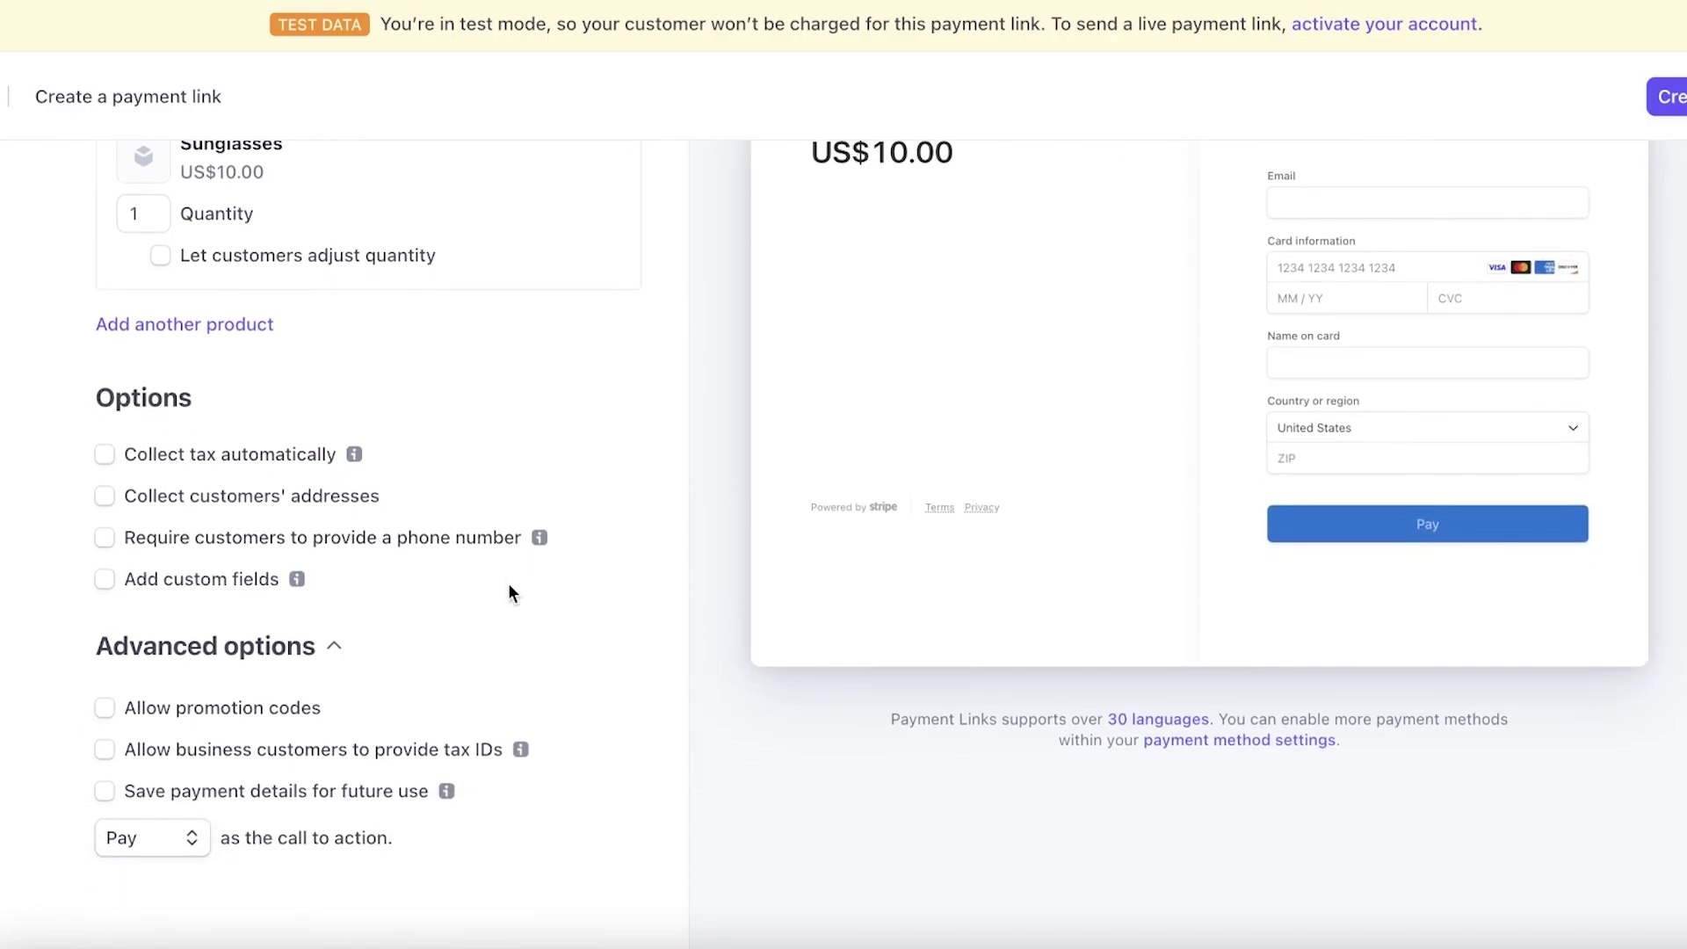
{"action": "left_click", "coordinate": [187, 711]}
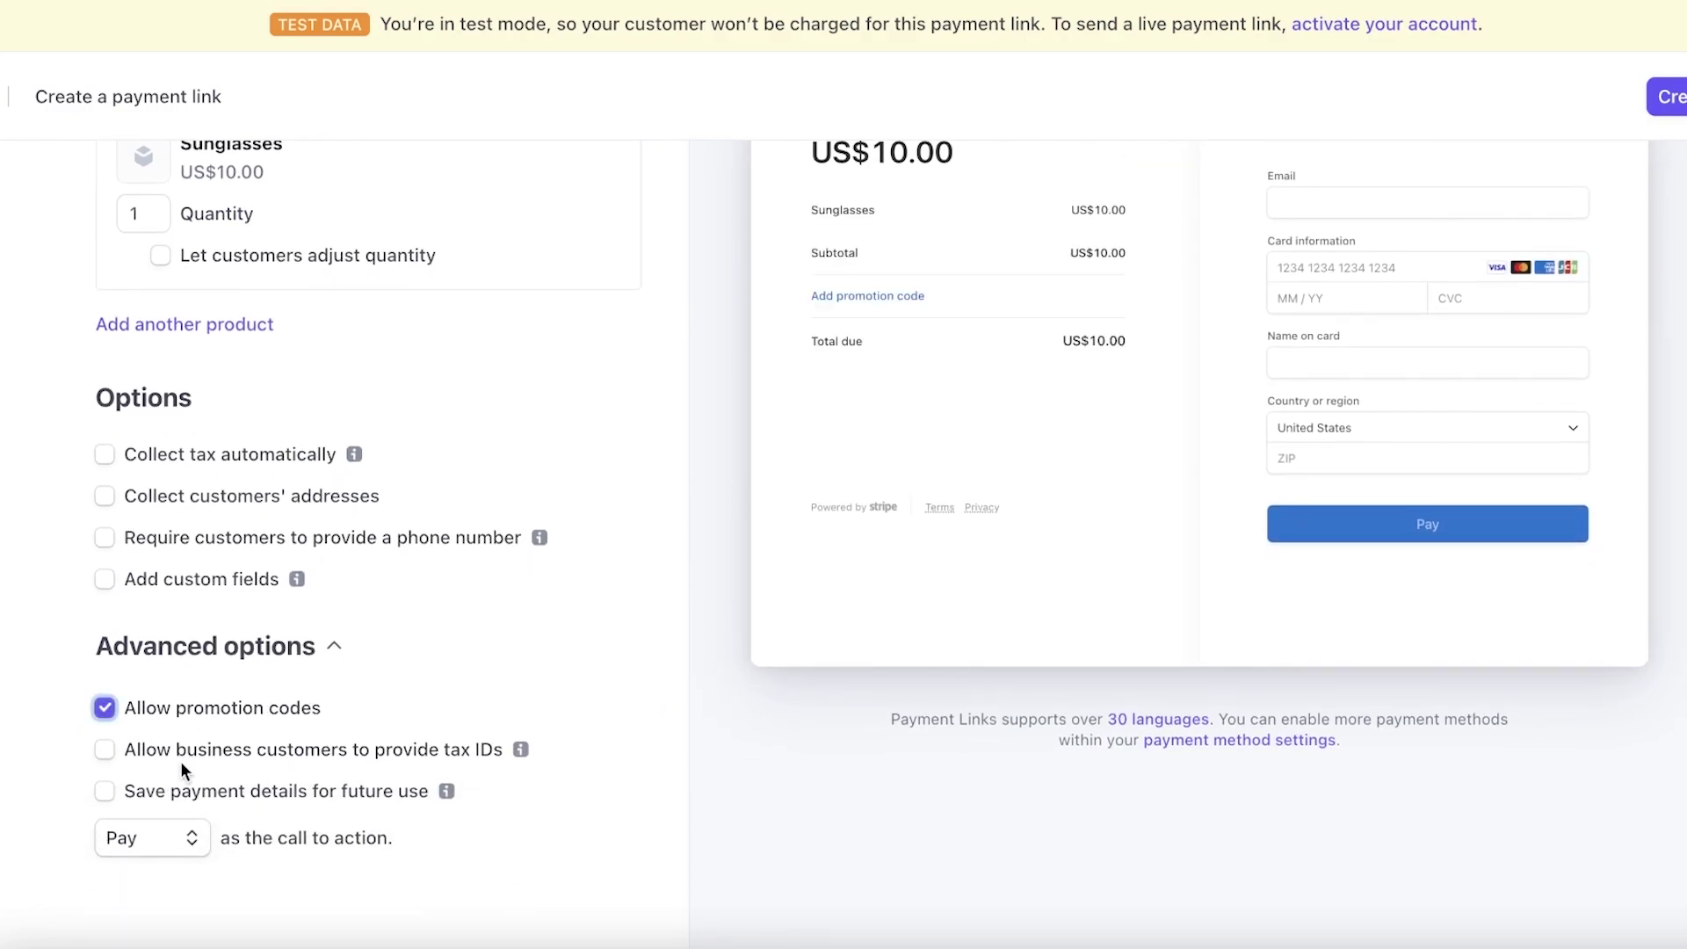
{"action": "left_click", "coordinate": [229, 800]}
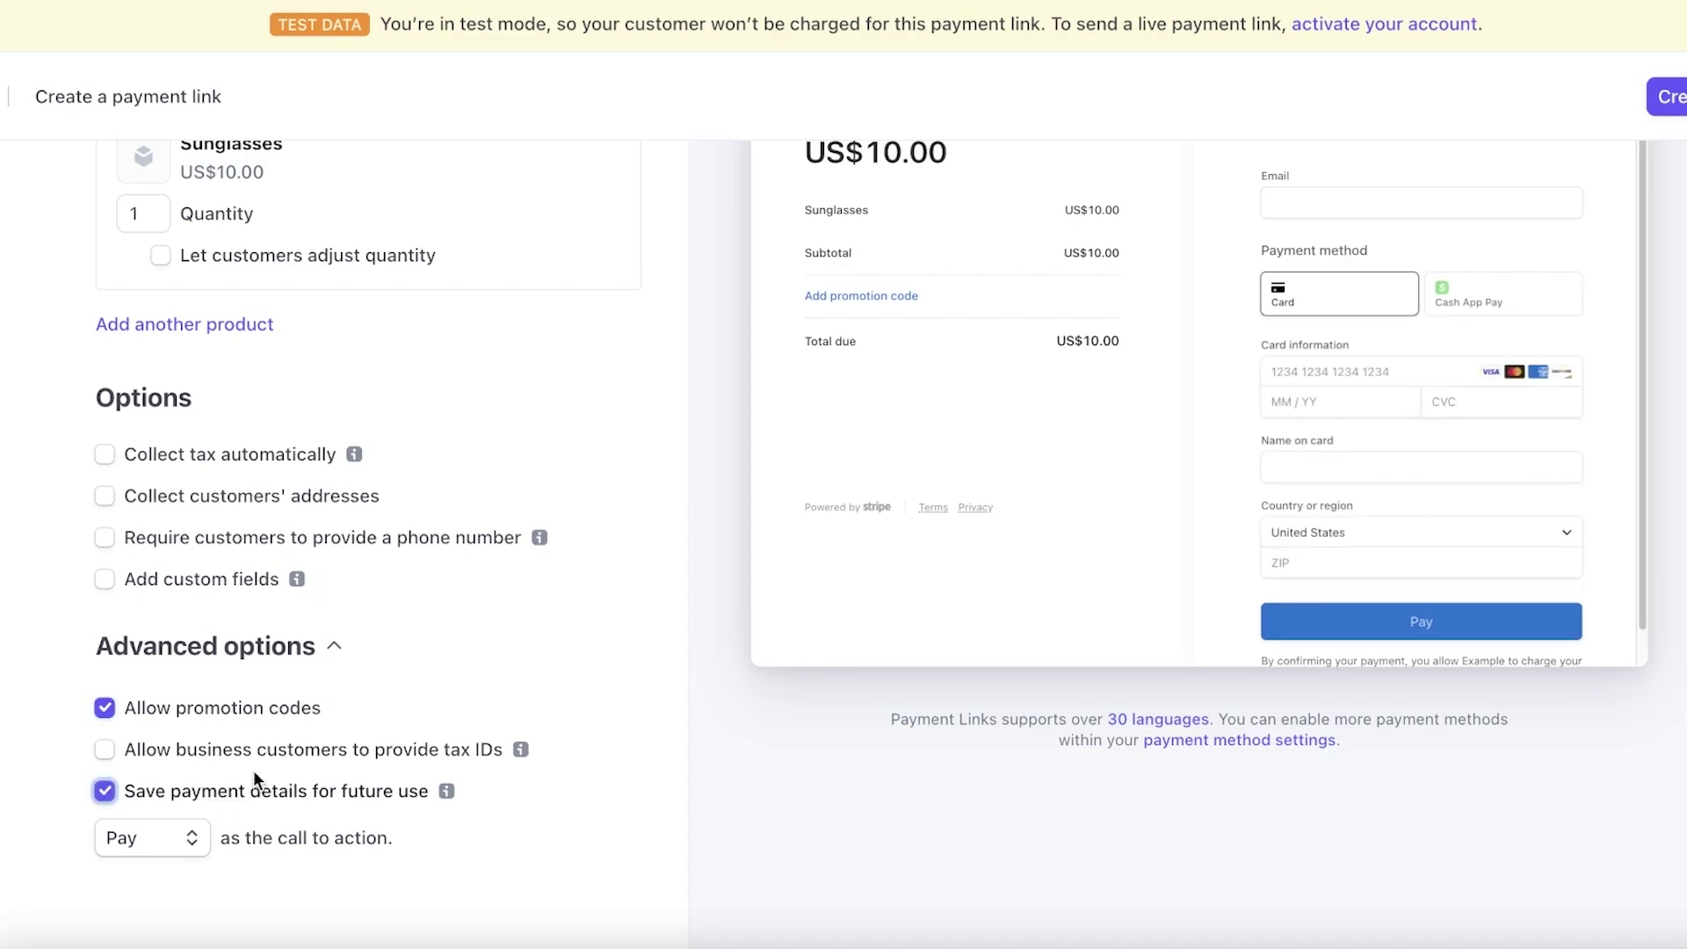
{"action": "scroll", "coordinate": [226, 828], "scroll_direction": "up", "scroll_amount": 4}
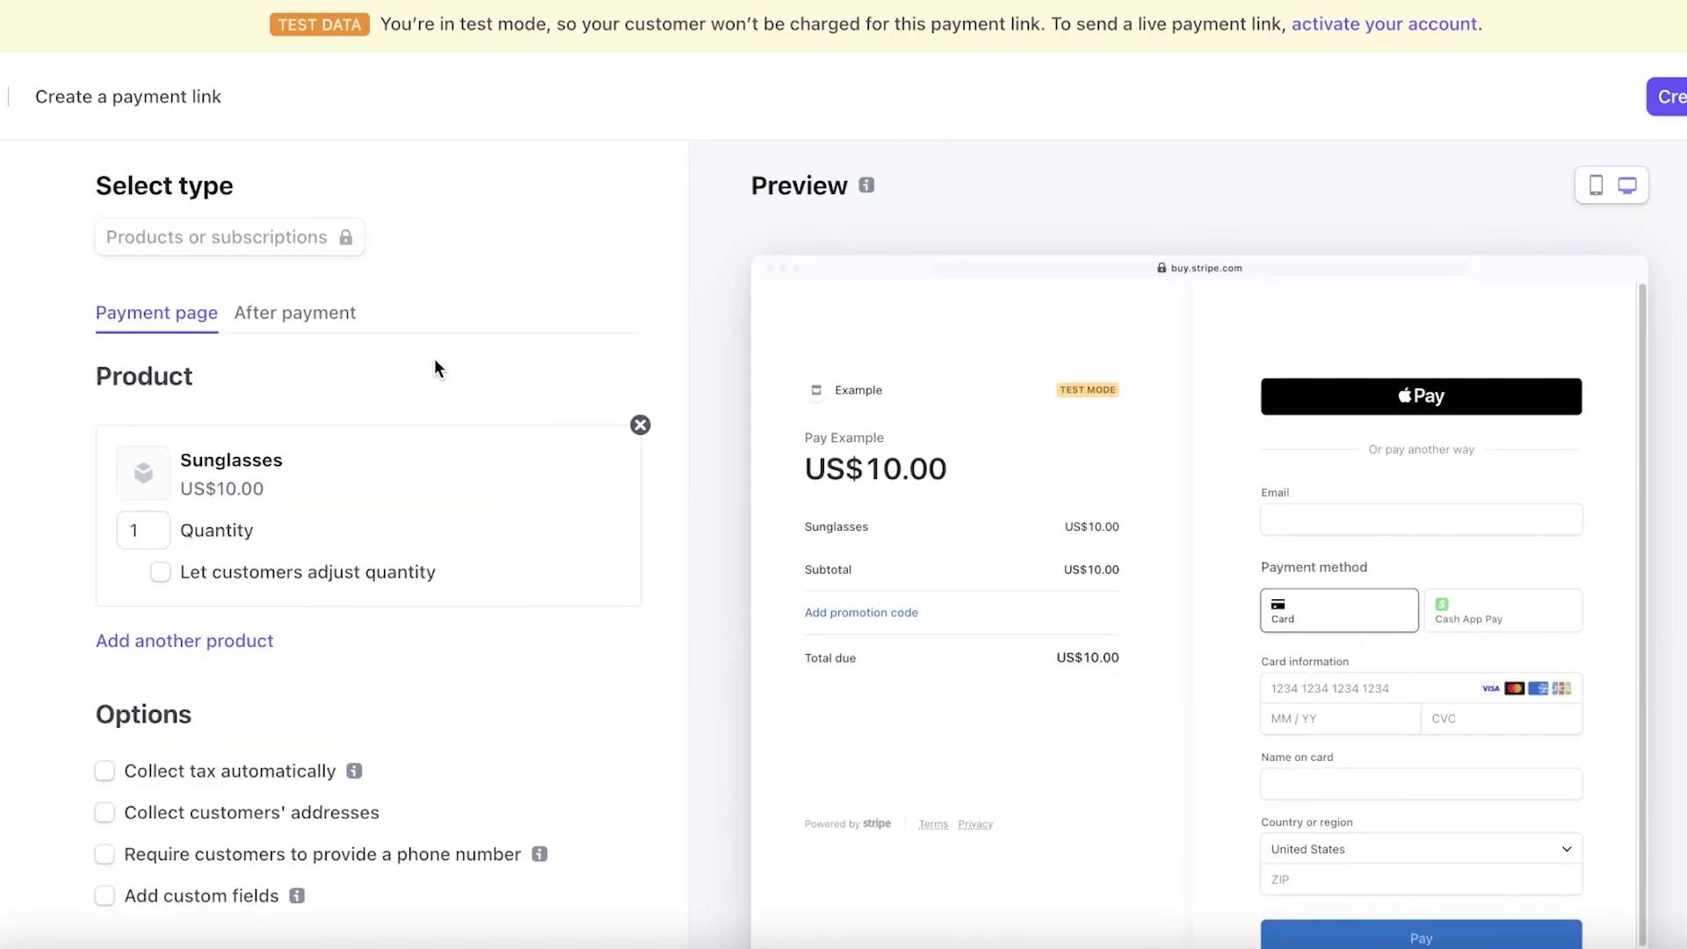
Step: Keep the default after-payment confirmation page, then create the Sunglasses payment link
{"action": "left_click", "coordinate": [249, 321]}
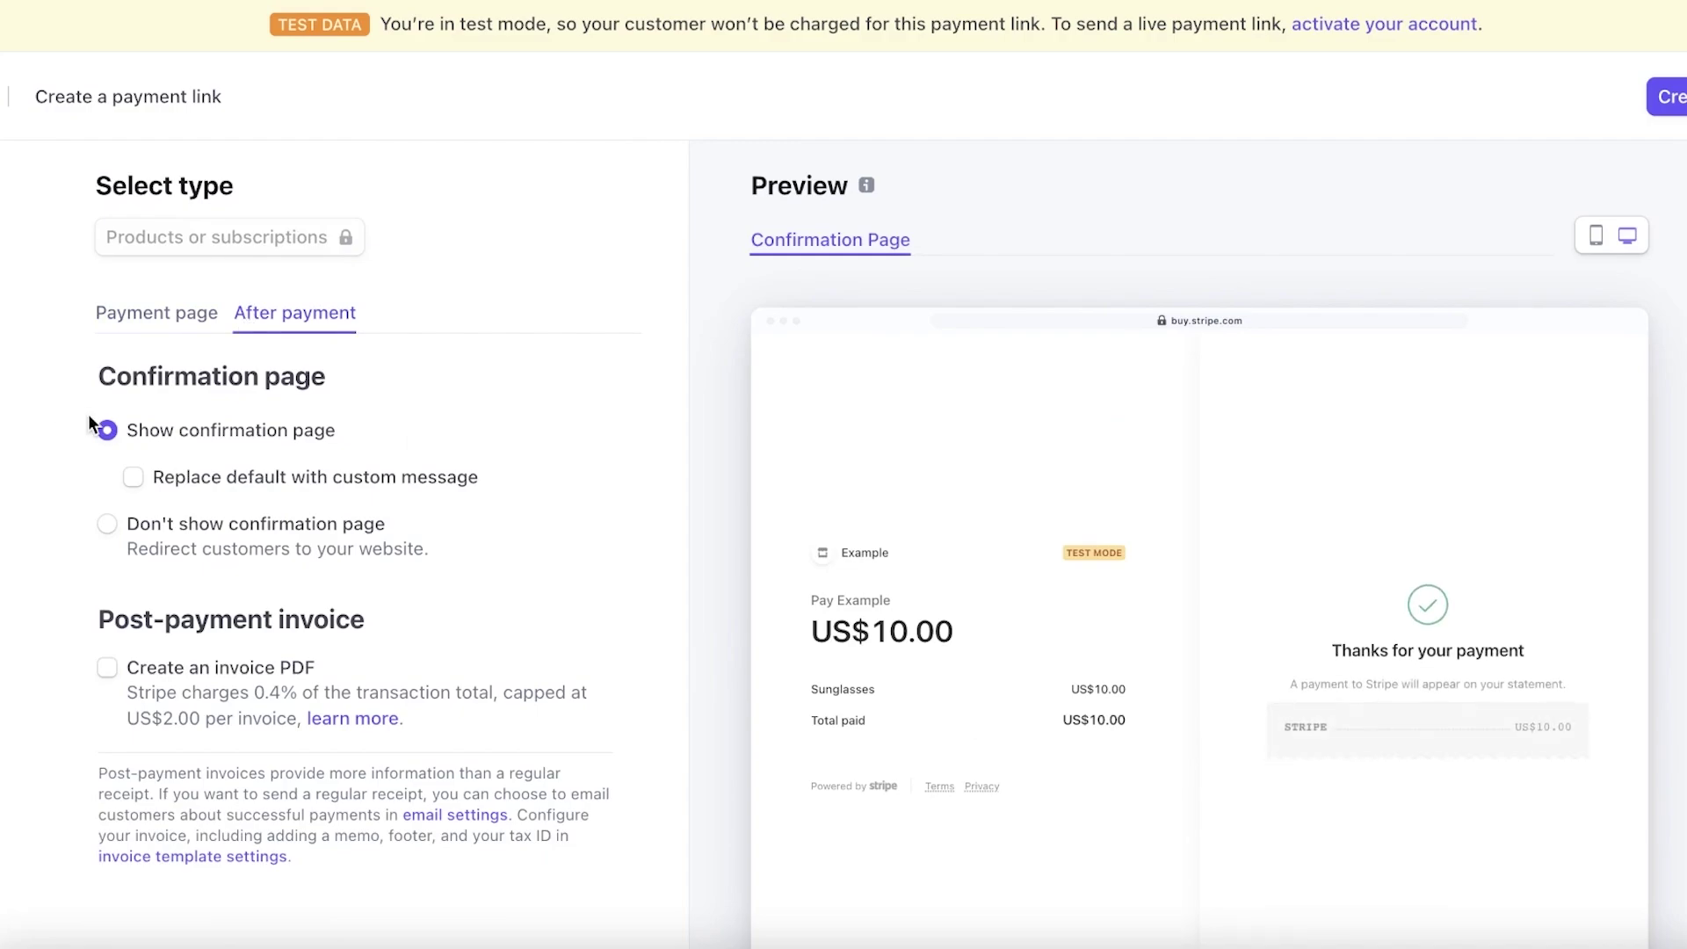
{"action": "left_click", "coordinate": [235, 483]}
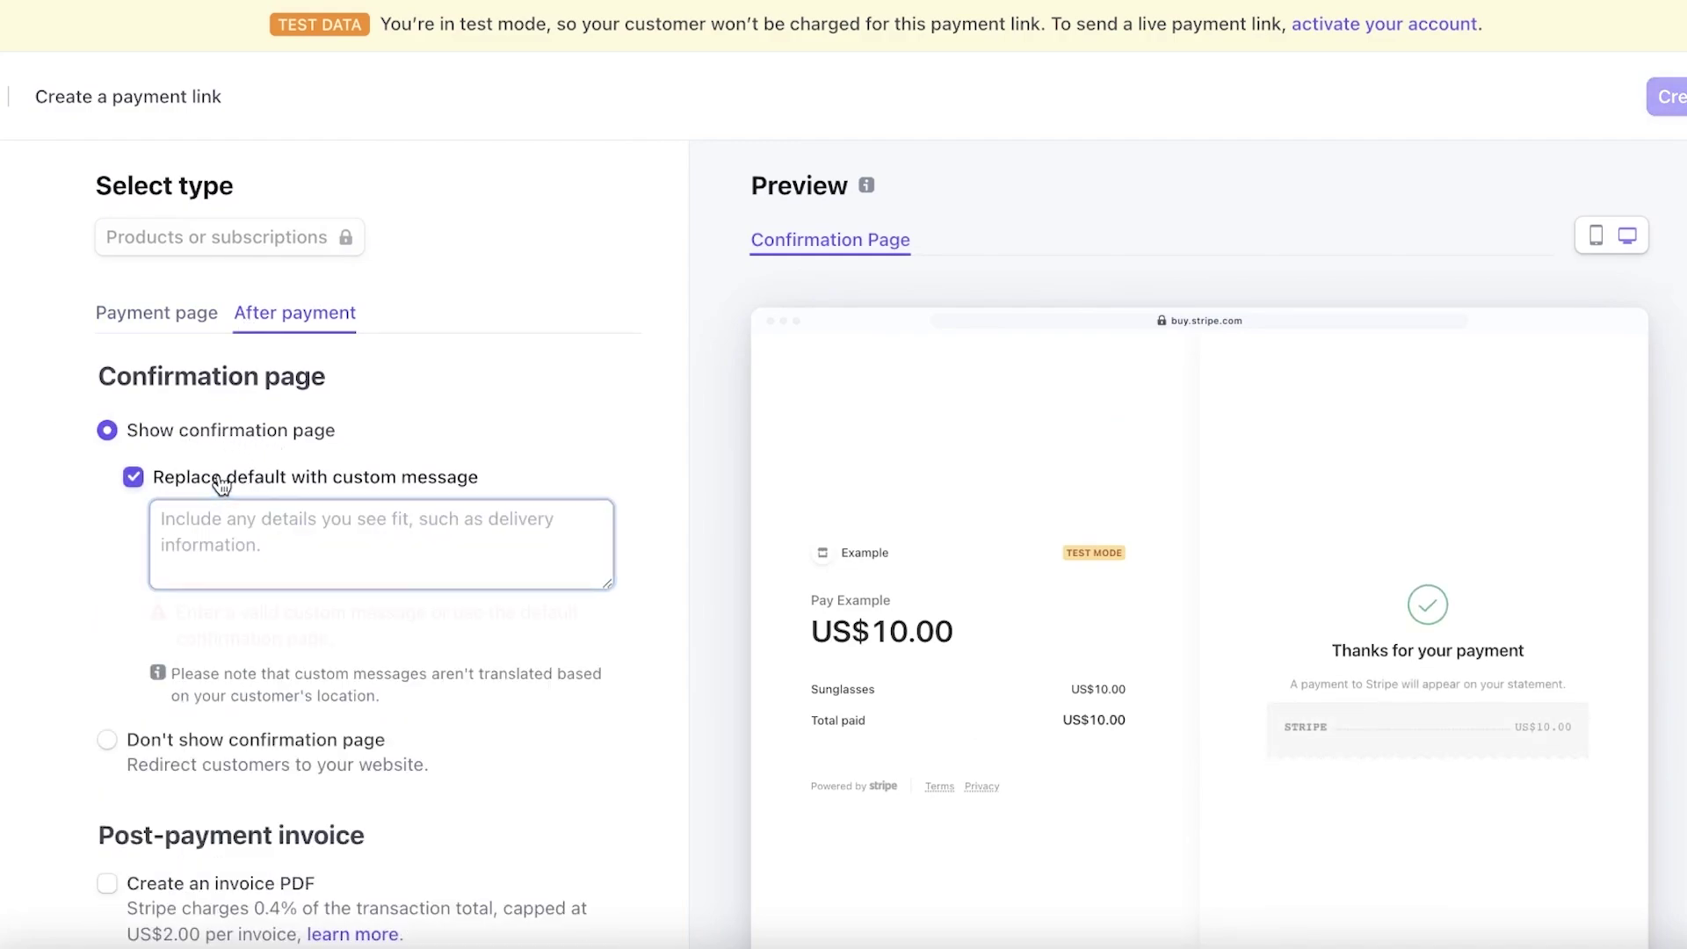
{"action": "left_click", "coordinate": [221, 485]}
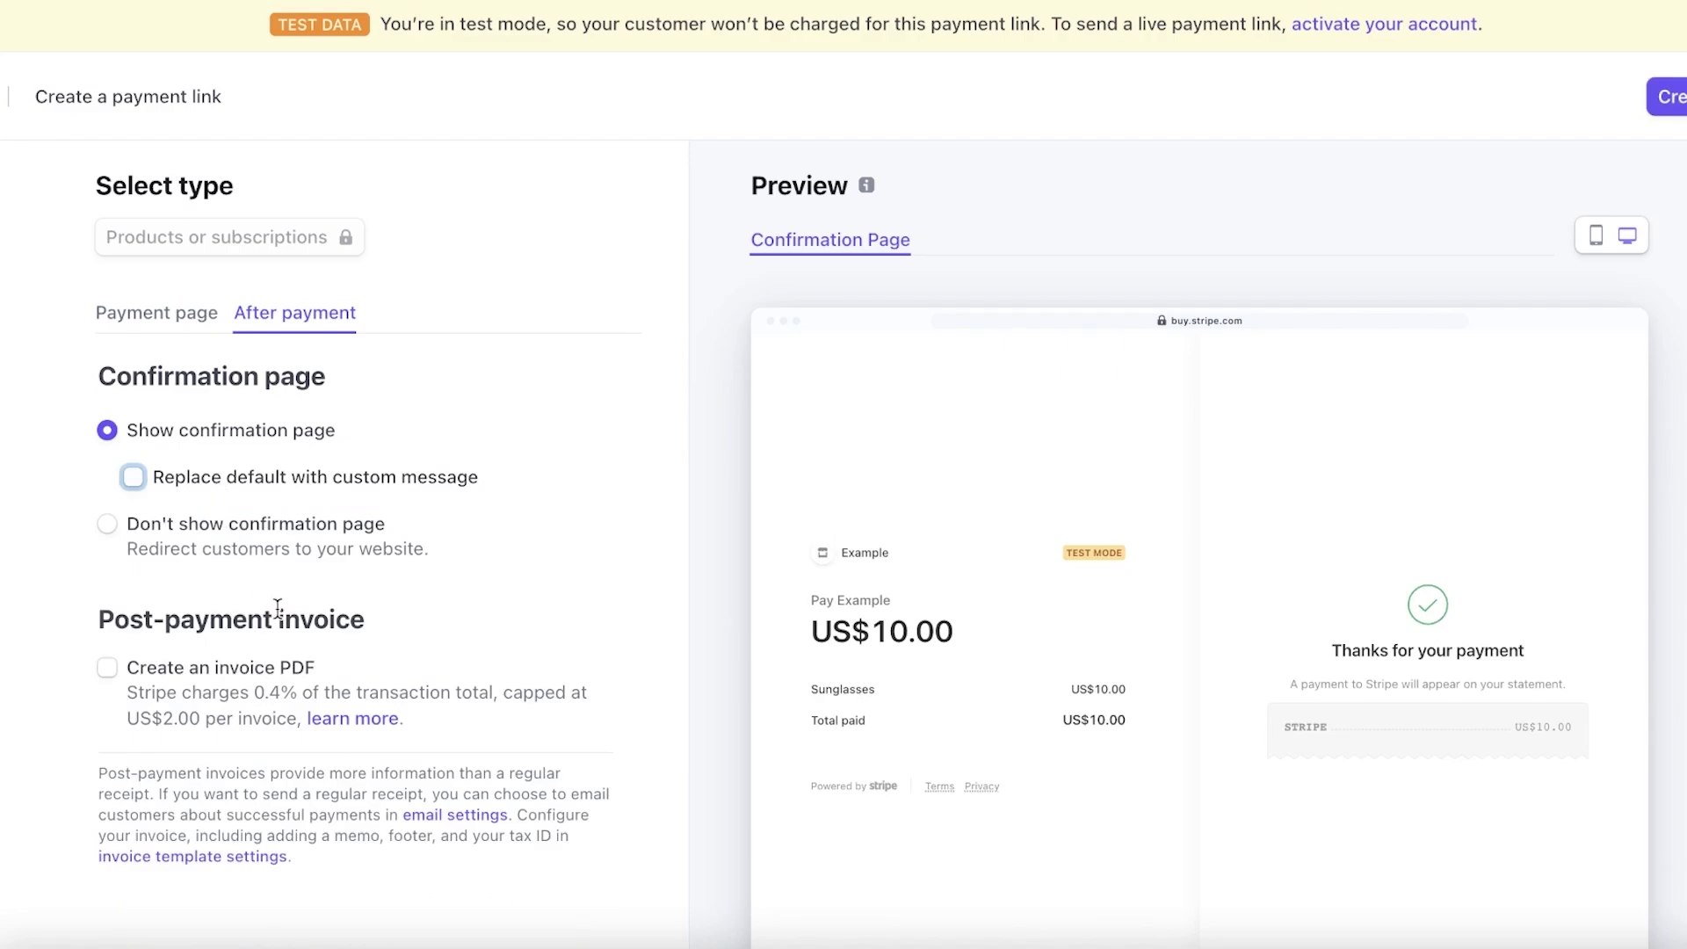
{"action": "scroll", "coordinate": [277, 608], "scroll_direction": "down", "scroll_amount": 1}
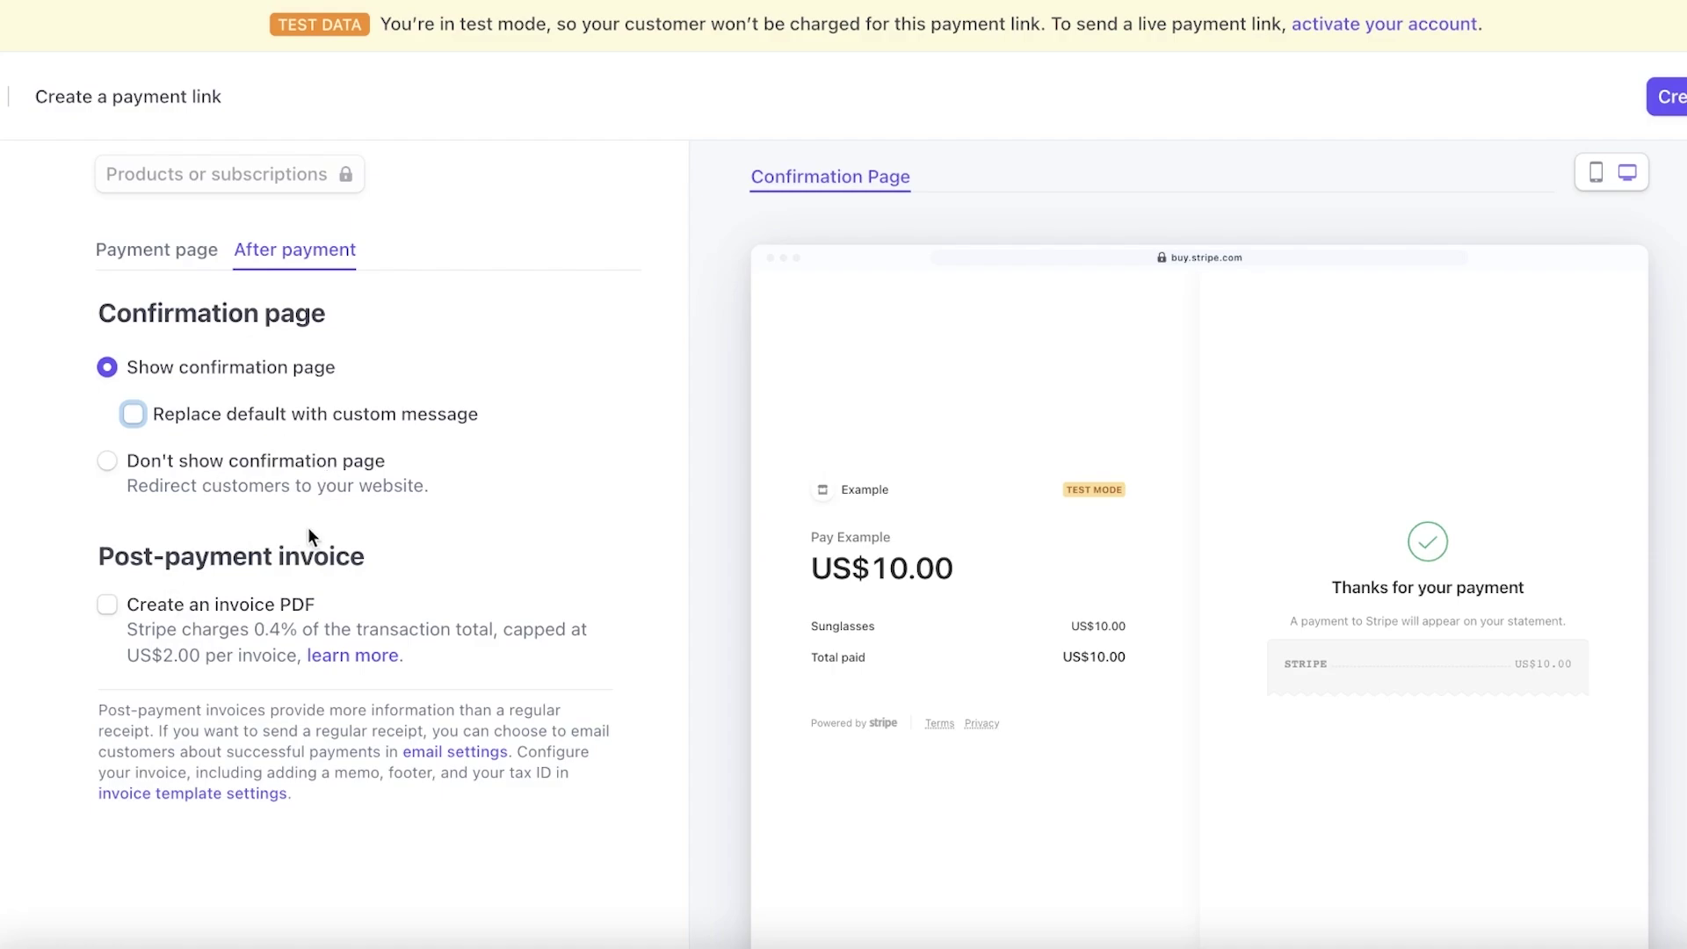
{"action": "scroll", "coordinate": [392, 471], "scroll_direction": "down", "scroll_amount": 2}
{"action": "scroll", "coordinate": [406, 478], "scroll_direction": "up", "scroll_amount": 3}
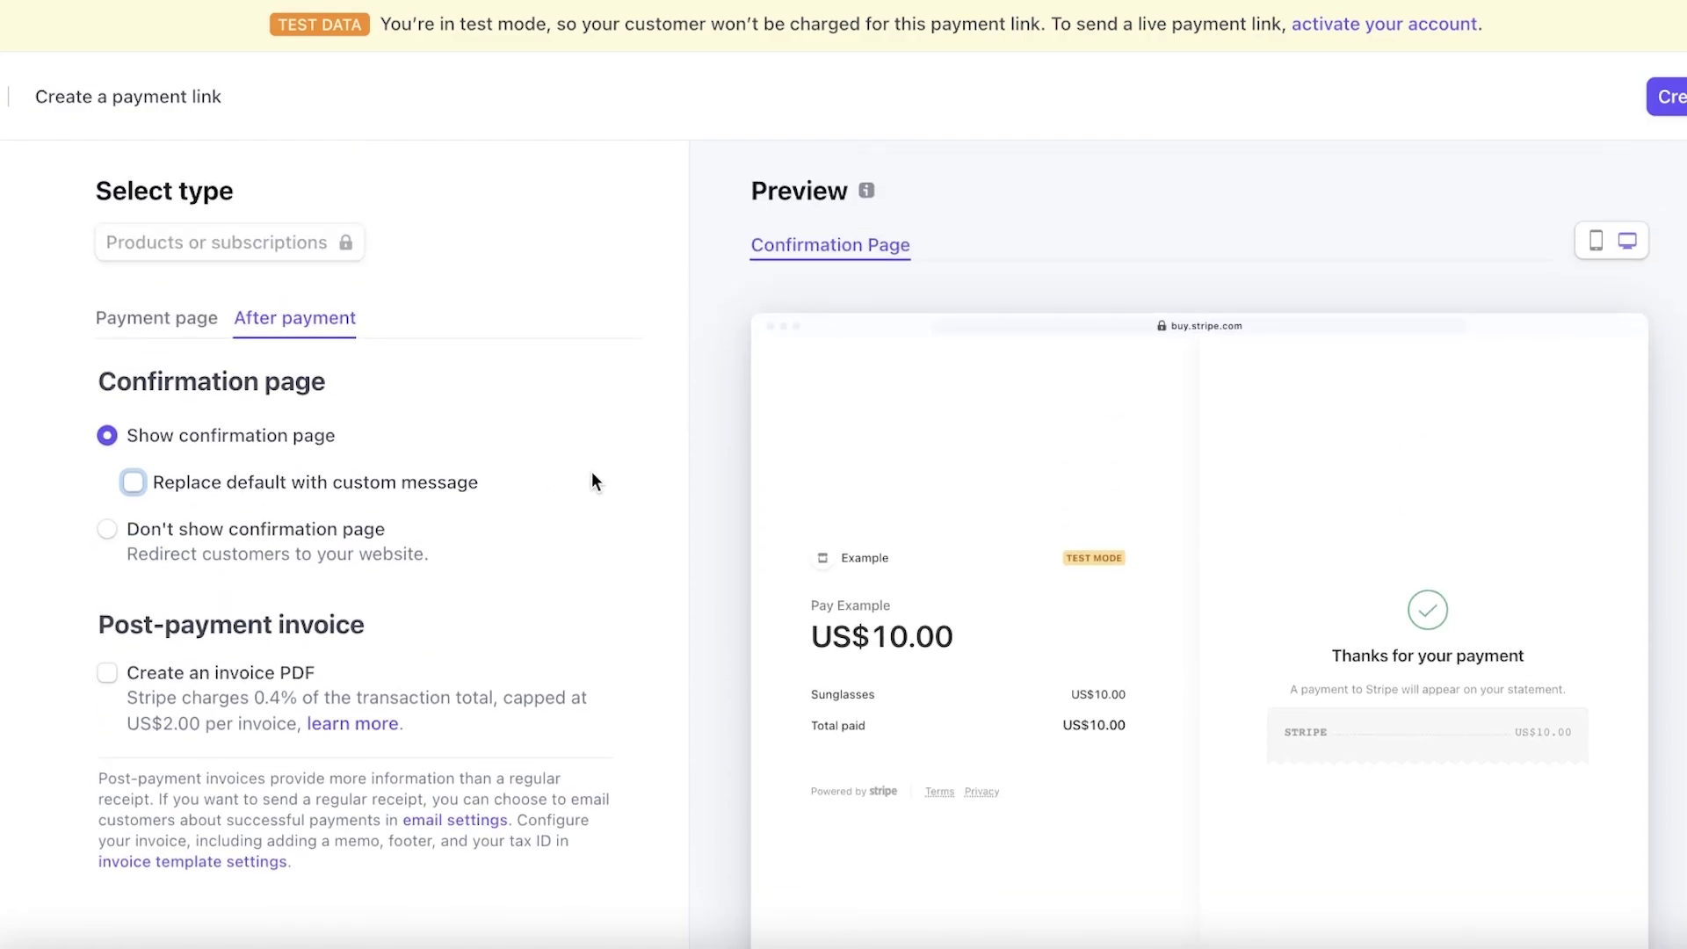
{"action": "scroll", "coordinate": [728, 406], "scroll_direction": "down", "scroll_amount": 3}
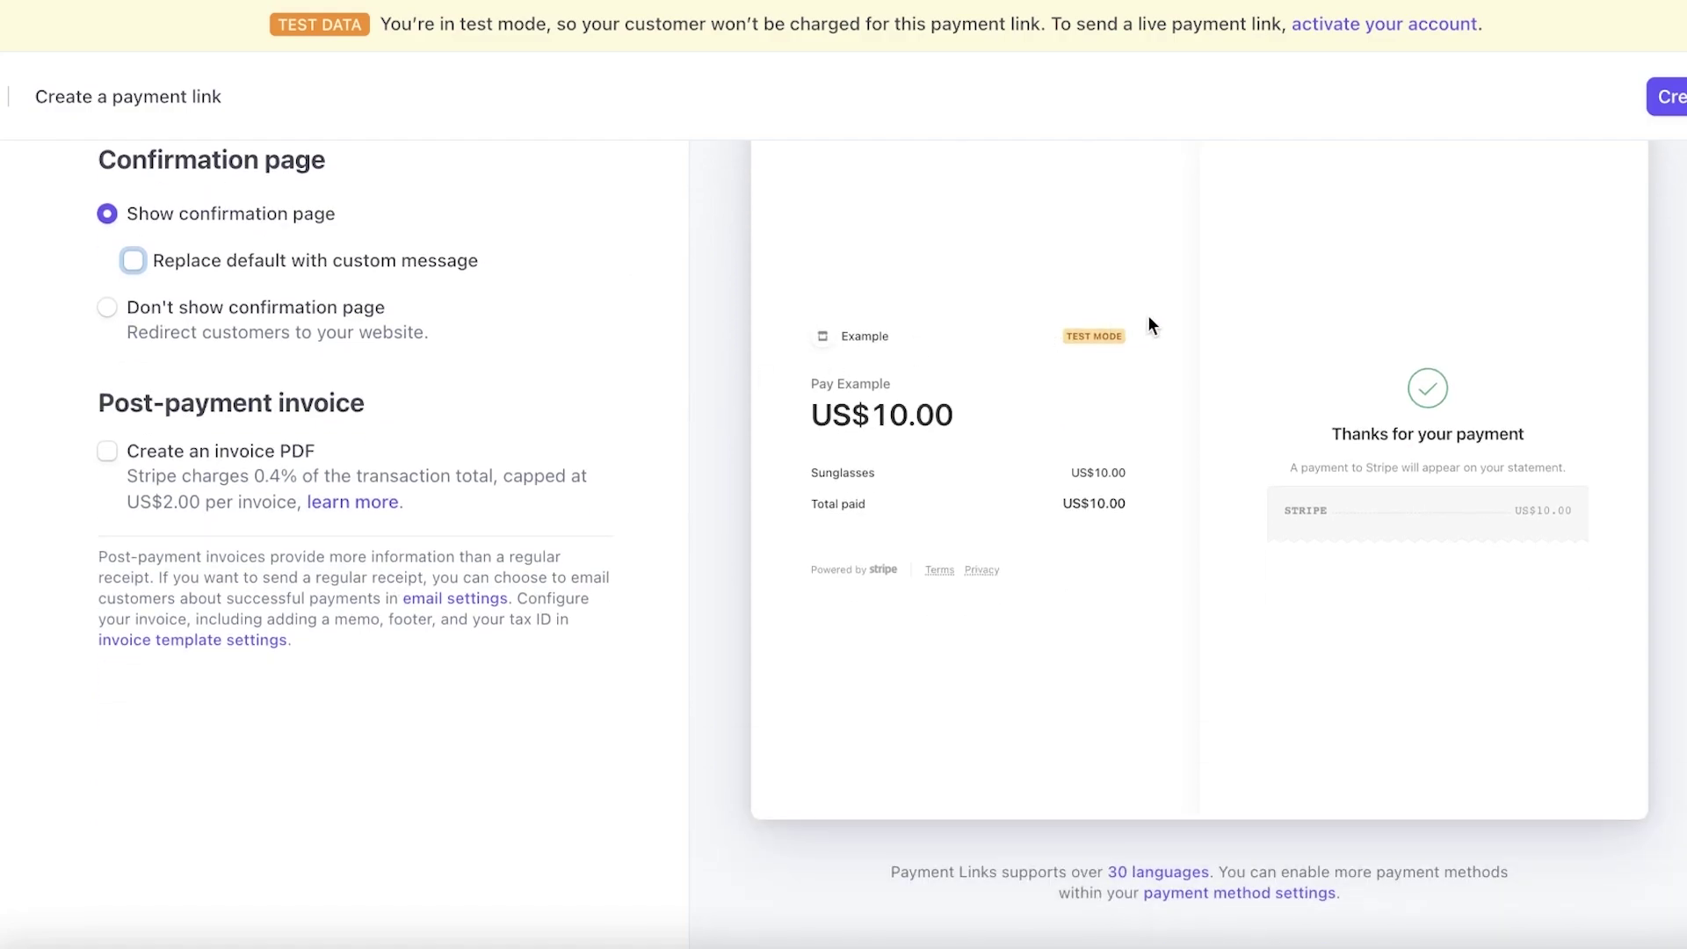
{"action": "left_click", "coordinate": [1669, 96]}
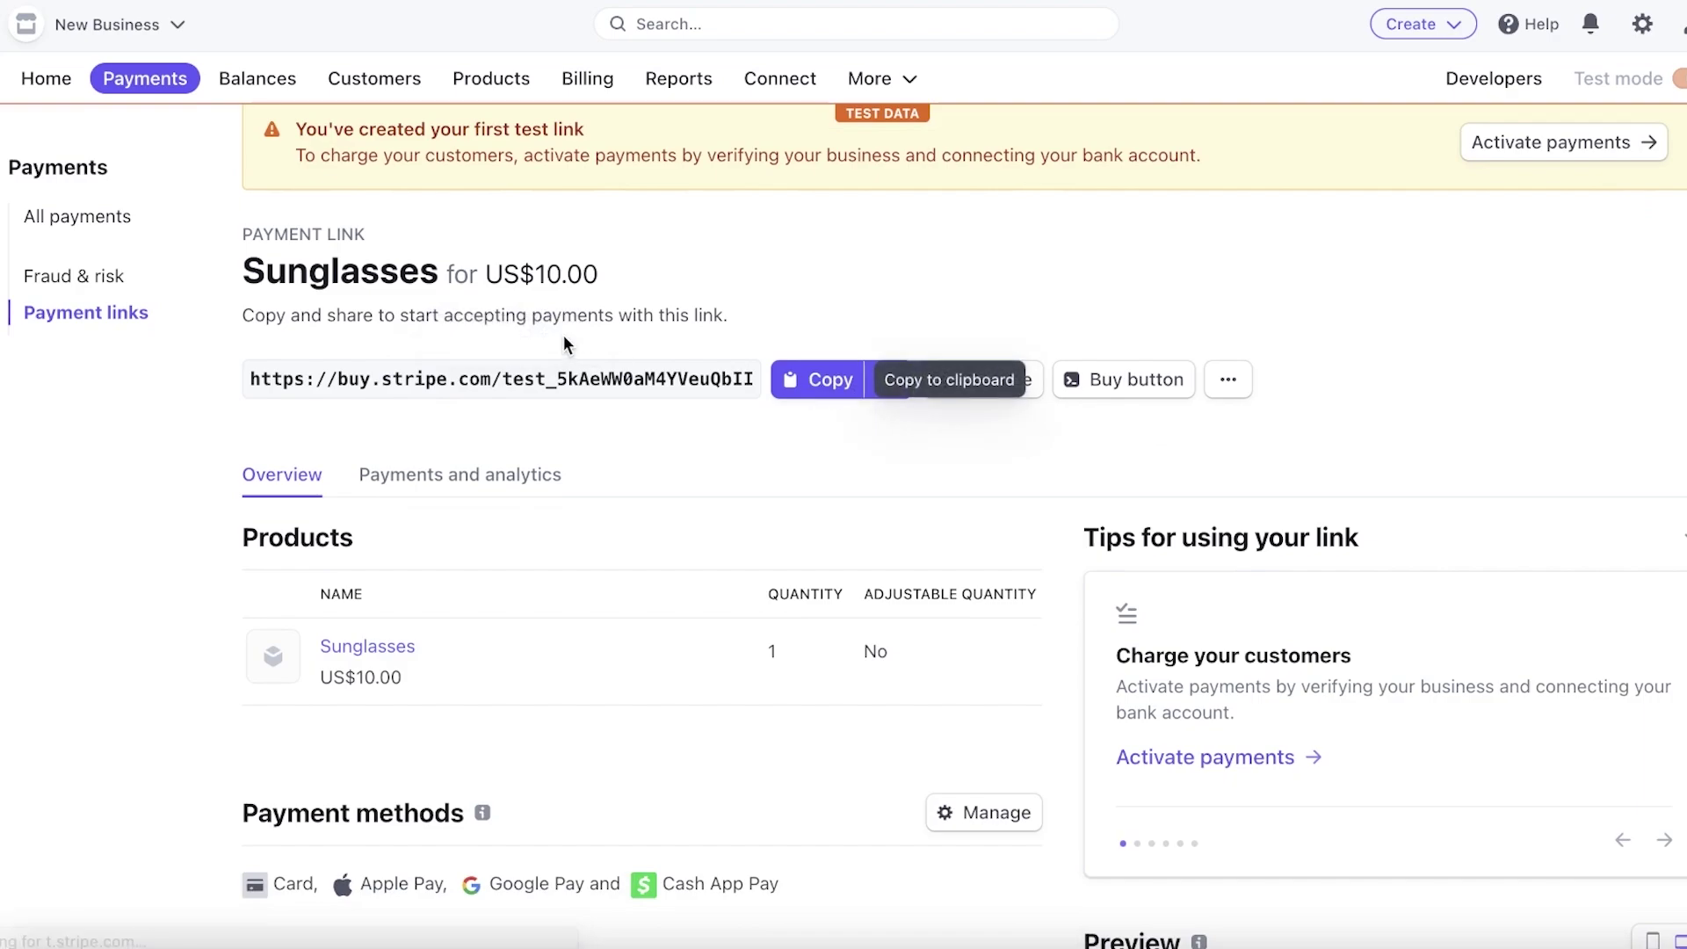
Step: Copy the link's buy.stripe.com URL and review its US$10.00 item and payment methods
{"action": "left_click", "coordinate": [817, 378]}
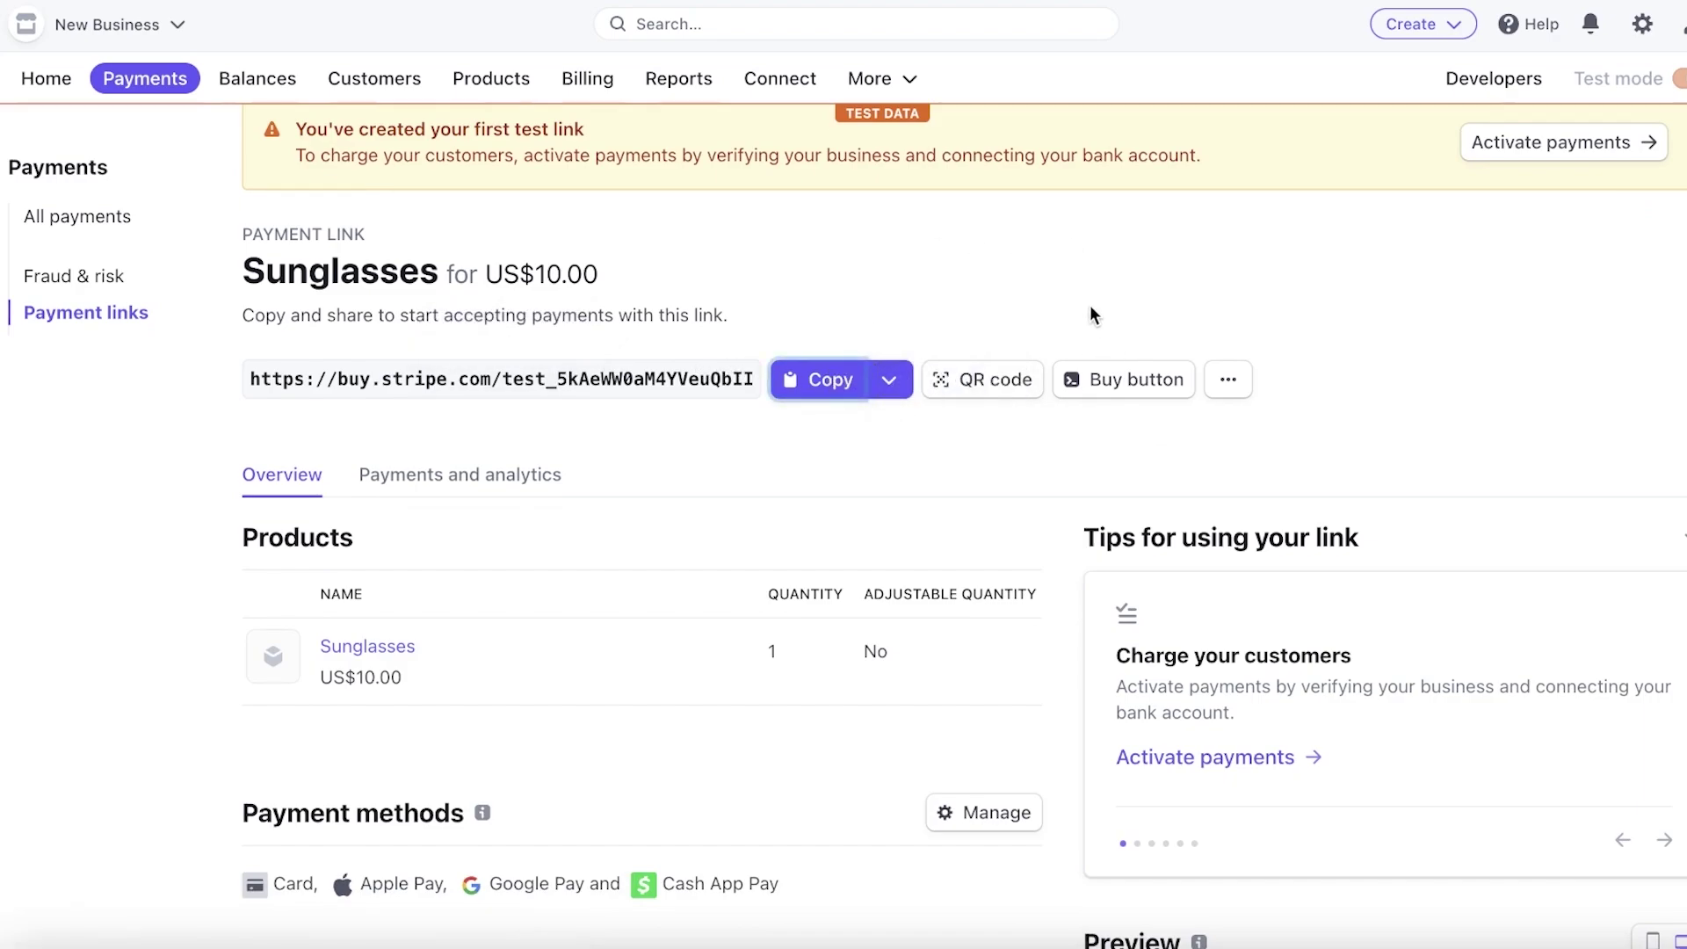
{"action": "scroll", "coordinate": [1091, 318], "scroll_direction": "down", "scroll_amount": 3}
{"action": "scroll", "coordinate": [1090, 338], "scroll_direction": "up", "scroll_amount": 4}
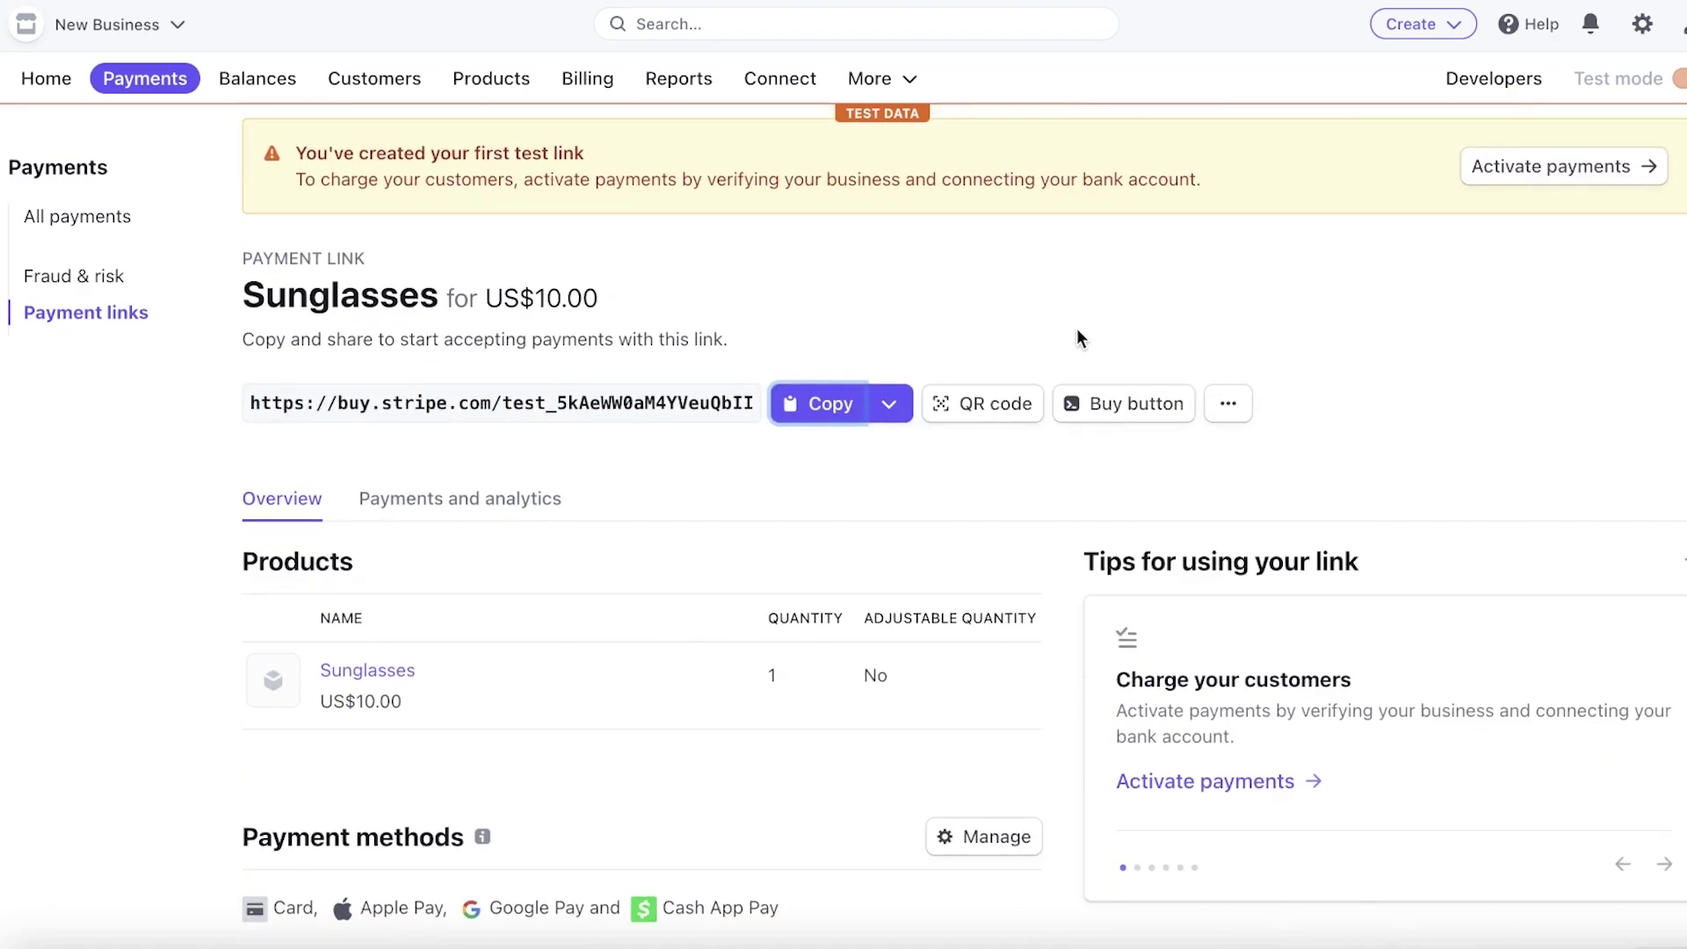
Step: Load the Sunglasses payment link in a new tab to view its US$10.00 checkout with Card and Cash App Pay
{"action": "key", "text": "super+t"}
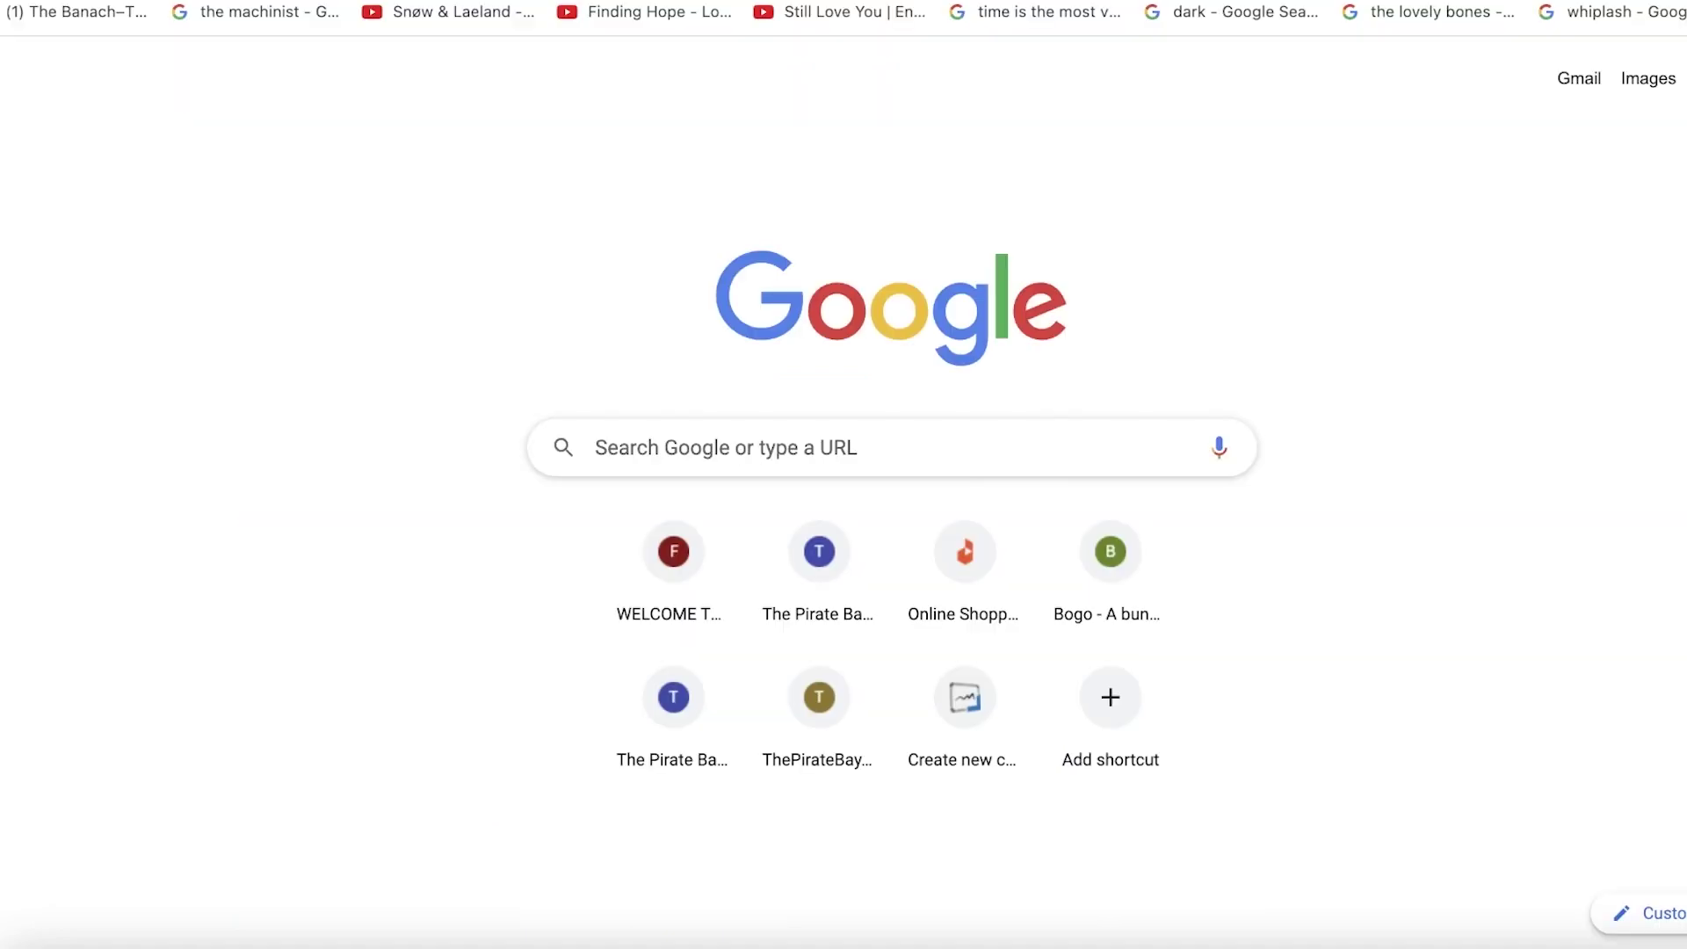
{"action": "right_click", "coordinate": [1135, 20]}
{"action": "left_click", "coordinate": [1175, 207]}
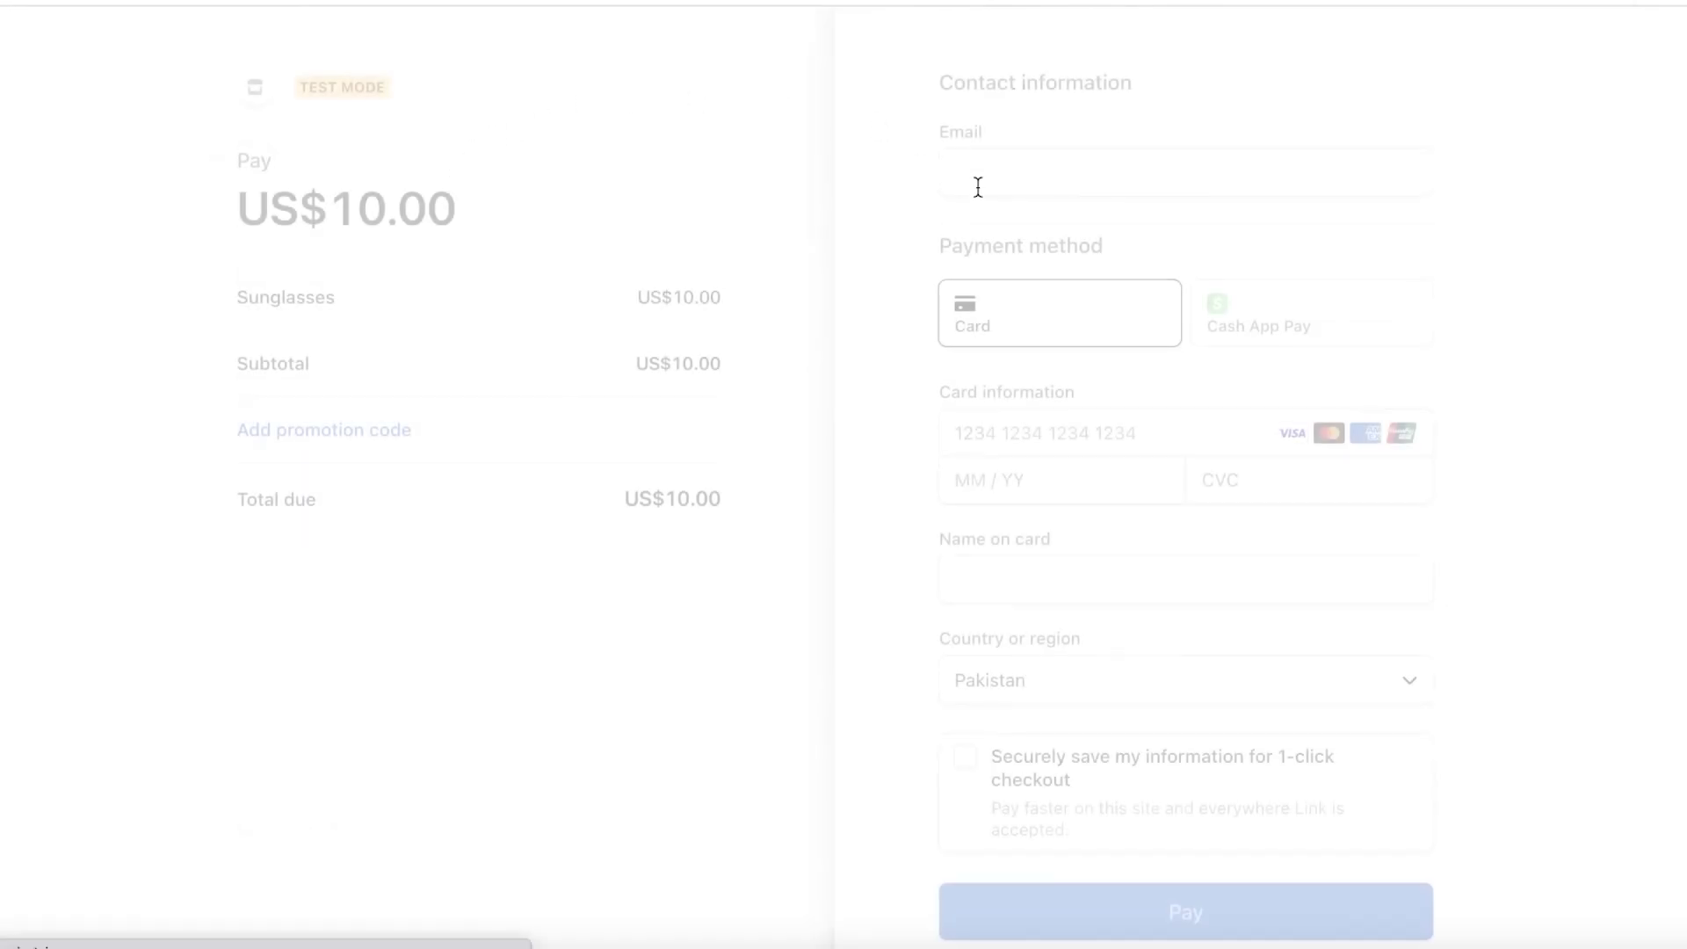
{"action": "scroll", "coordinate": [1175, 315], "scroll_direction": "down", "scroll_amount": 1}
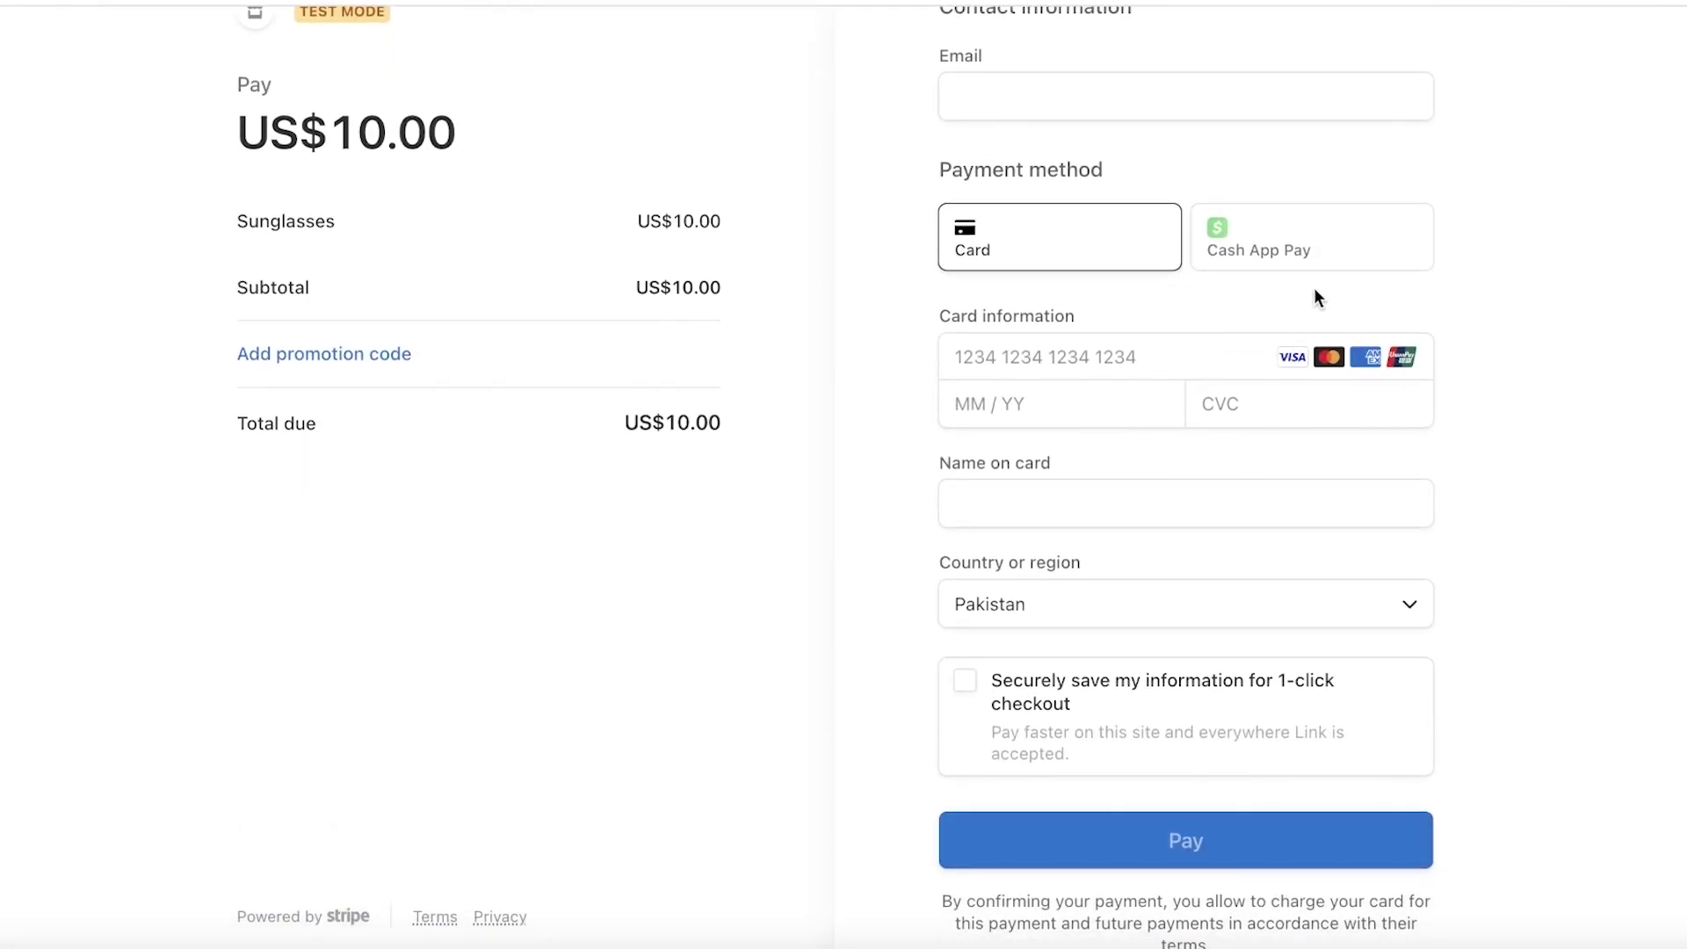
Step: Return to the payment link page and bring up the Sunglasses buy-button embed code
{"action": "key", "text": "ctrl+w"}
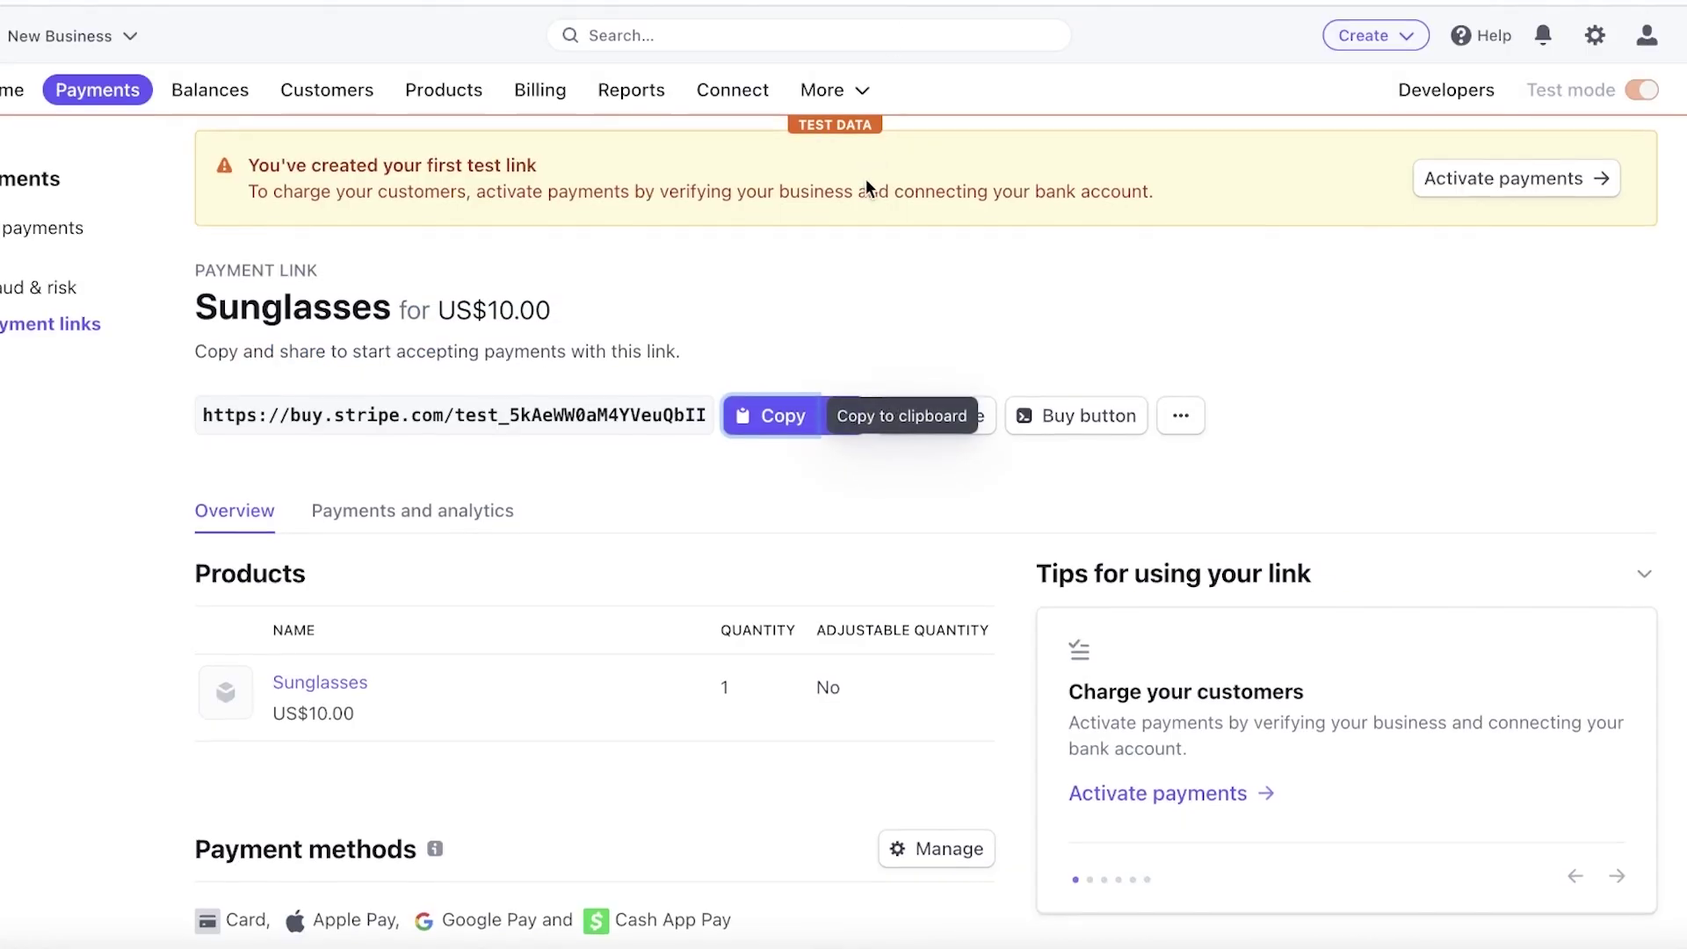
{"action": "left_click", "coordinate": [1179, 420]}
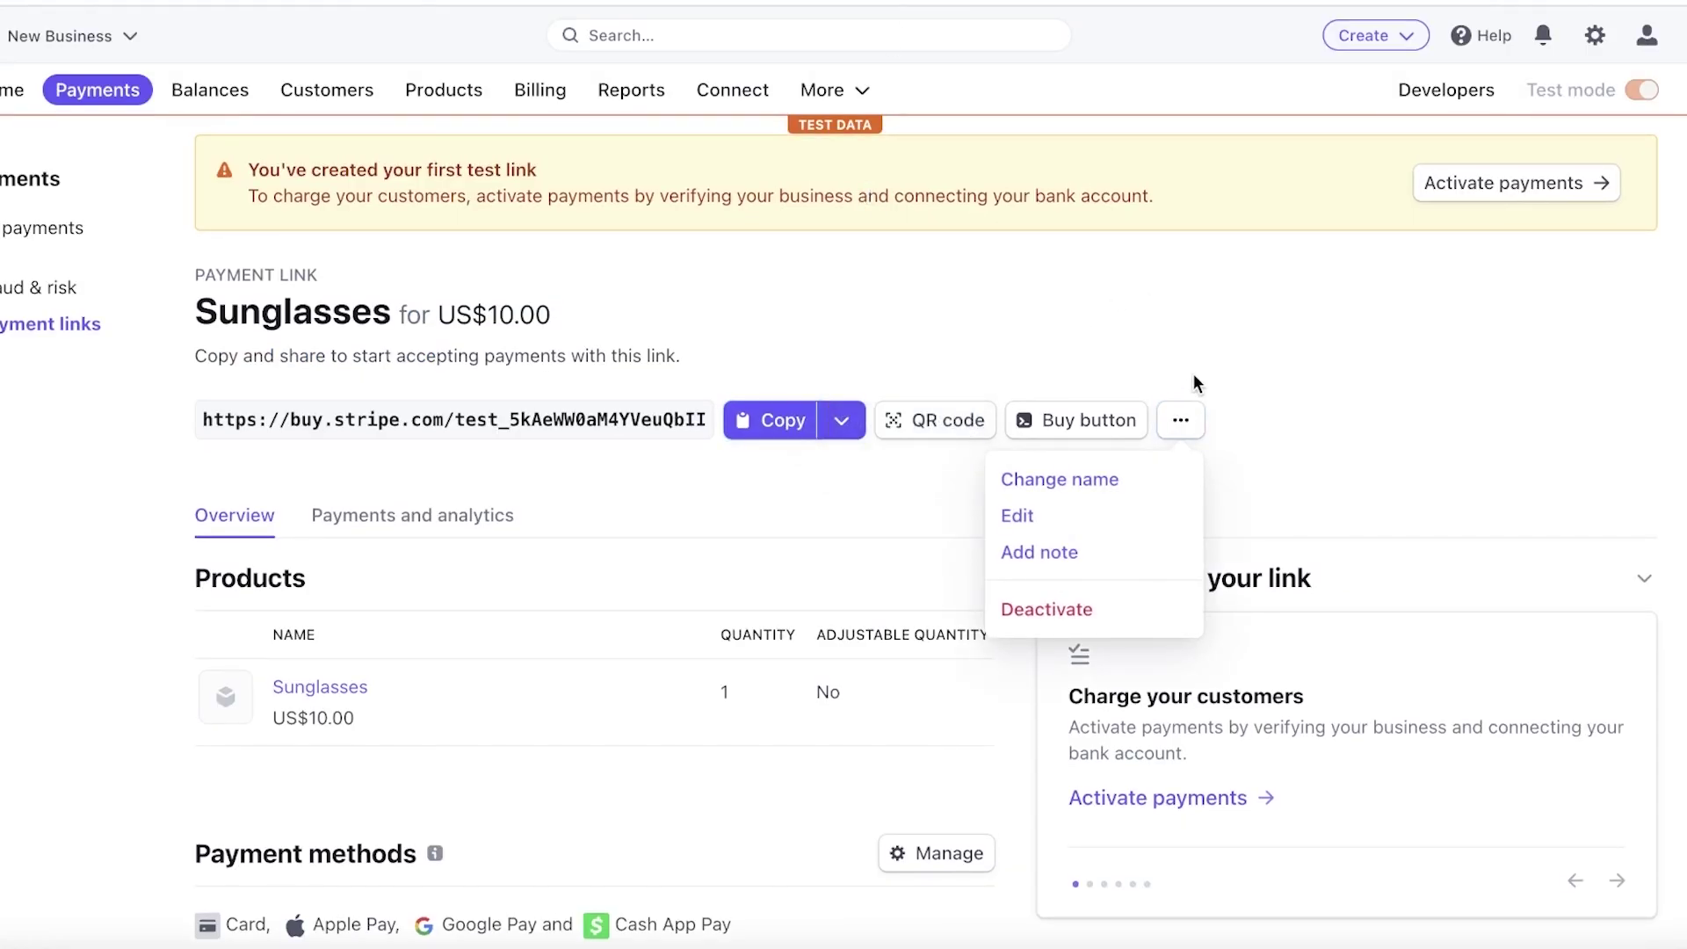
{"action": "left_click", "coordinate": [1097, 420]}
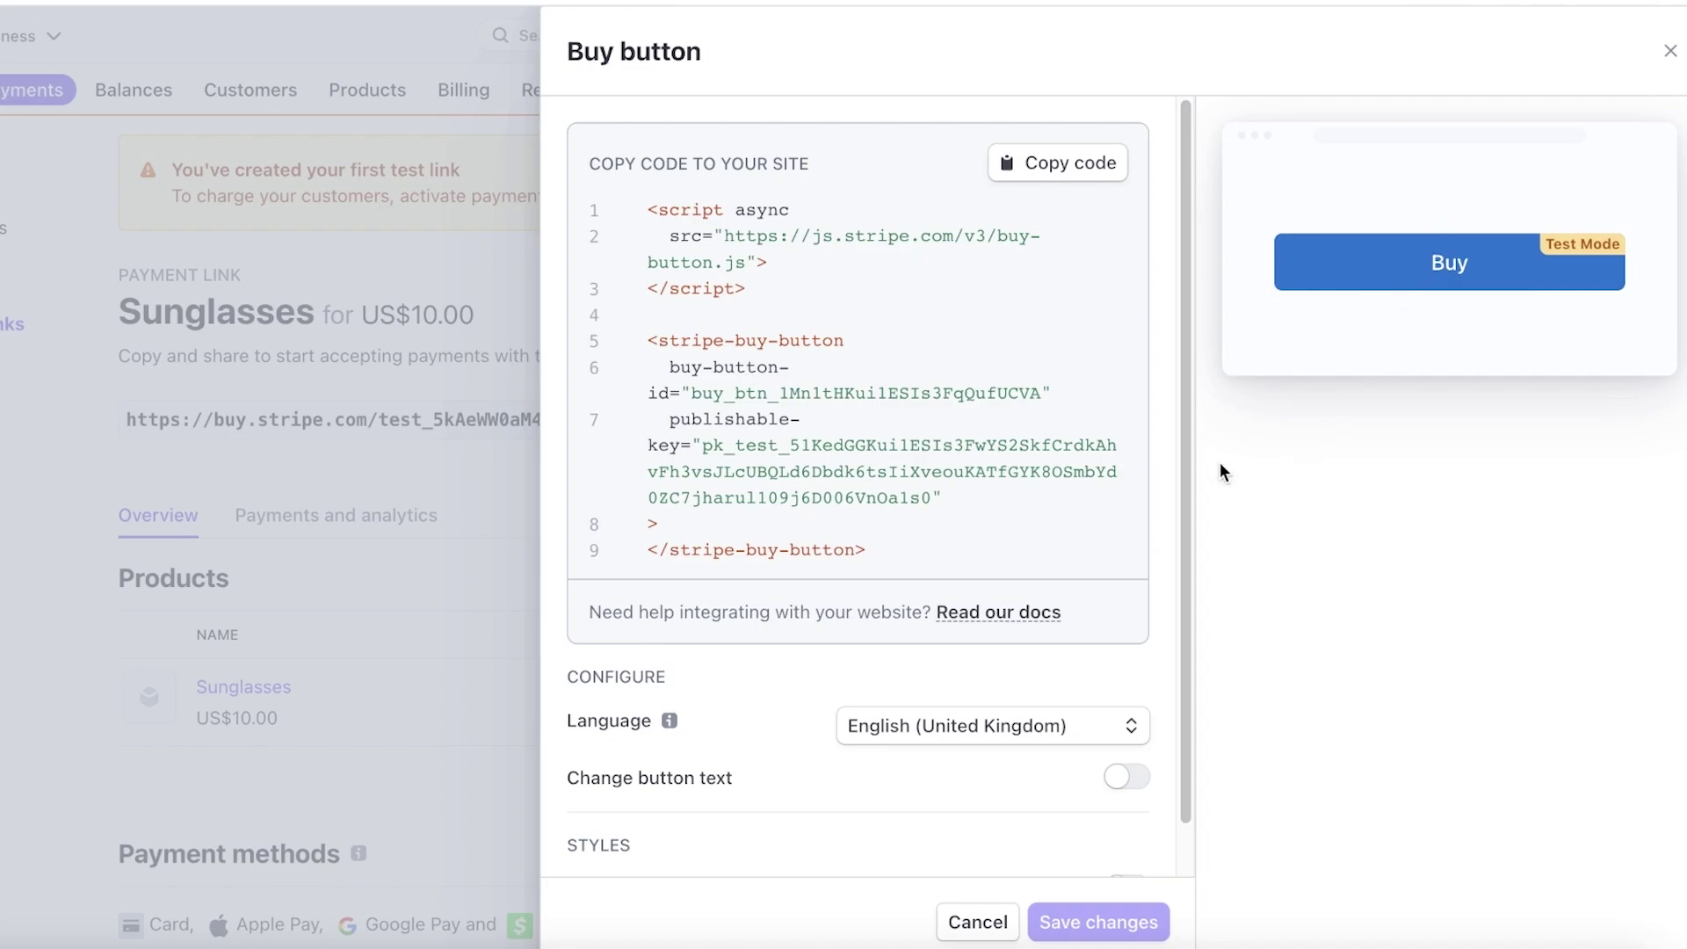
{"action": "scroll", "coordinate": [1136, 482], "scroll_direction": "down", "scroll_amount": 1}
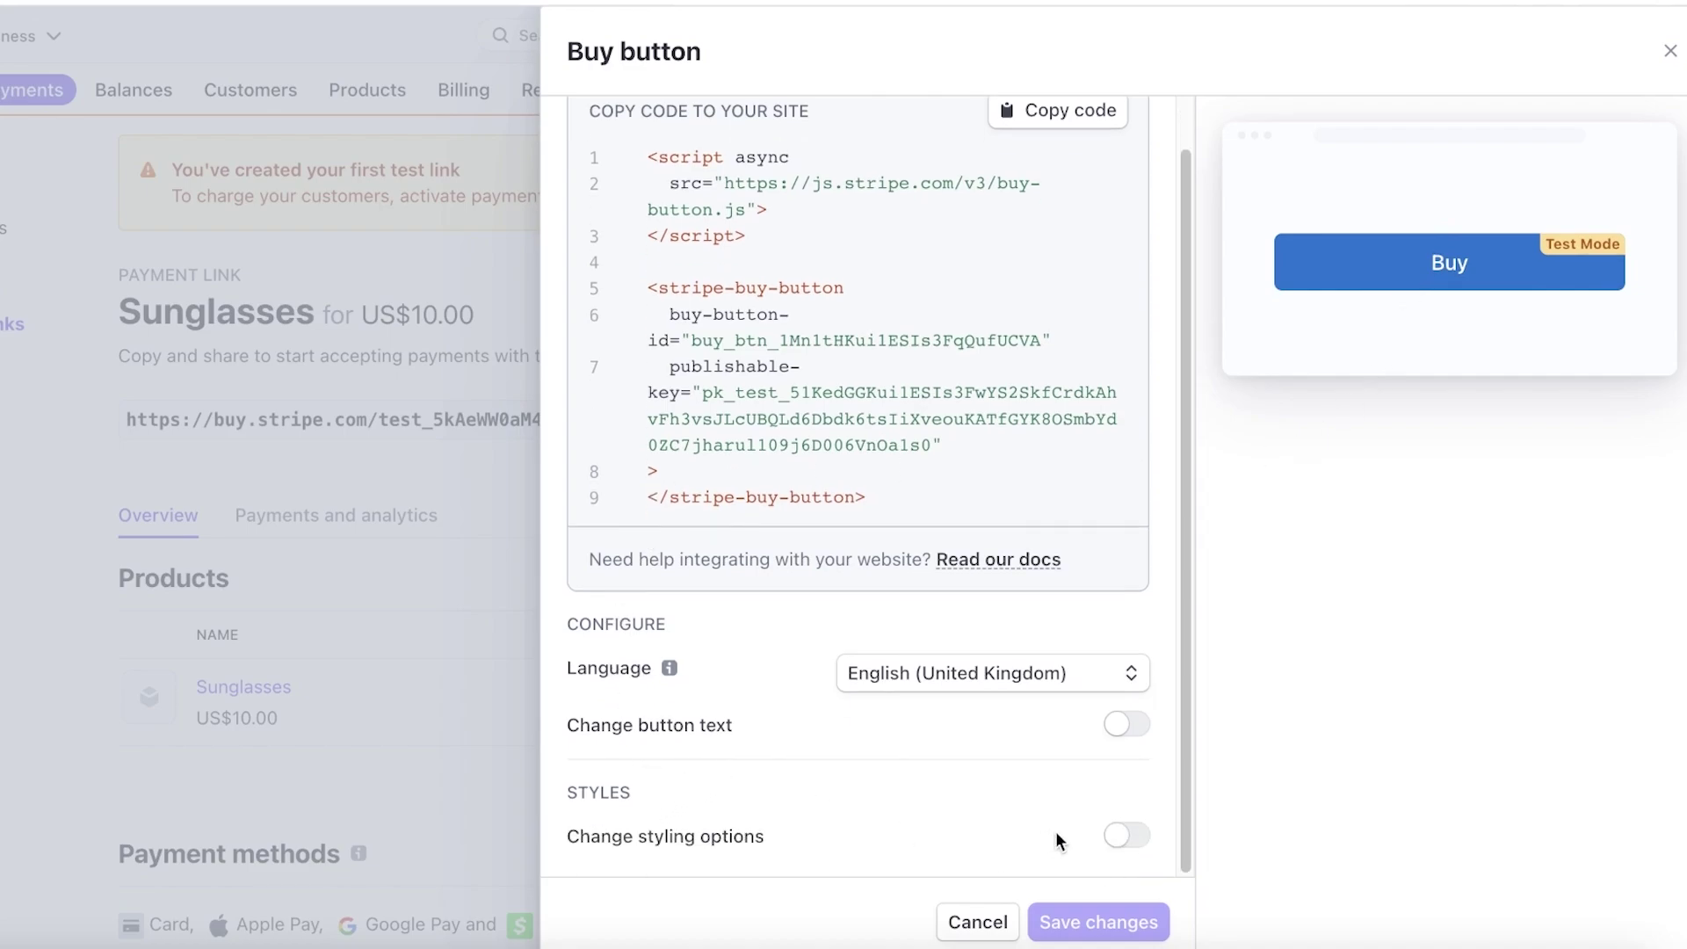
Step: Enable custom styling, make the button colour purple, then close the buy-button settings
{"action": "left_click", "coordinate": [1125, 835]}
{"action": "scroll", "coordinate": [1079, 651], "scroll_direction": "down", "scroll_amount": 5}
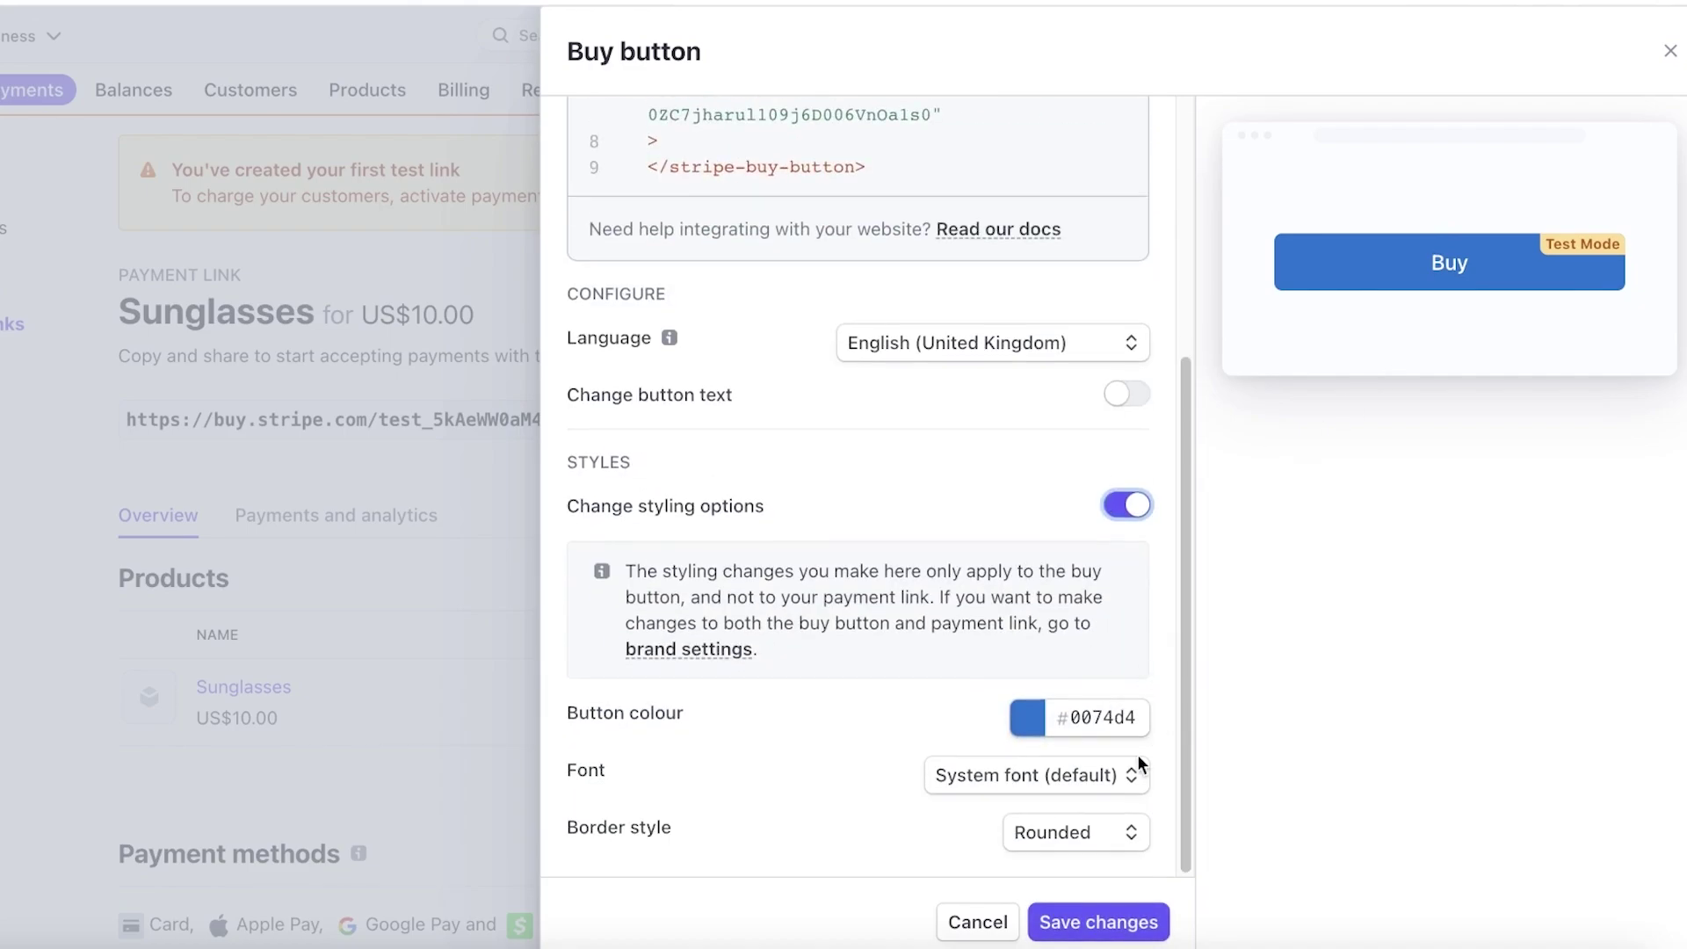
{"action": "left_click", "coordinate": [1028, 718]}
{"action": "mouse_move", "coordinate": [1035, 530]}
{"action": "left_mouse_down"}
{"action": "mouse_move", "coordinate": [1177, 492]}
{"action": "mouse_move", "coordinate": [1184, 508]}
{"action": "left_mouse_up"}
{"action": "left_click_drag", "start_coordinate": [1195, 580], "coordinate": [1161, 581]}
{"action": "left_click_drag", "start_coordinate": [1175, 474], "coordinate": [1198, 383]}
{"action": "left_click", "coordinate": [1468, 570]}
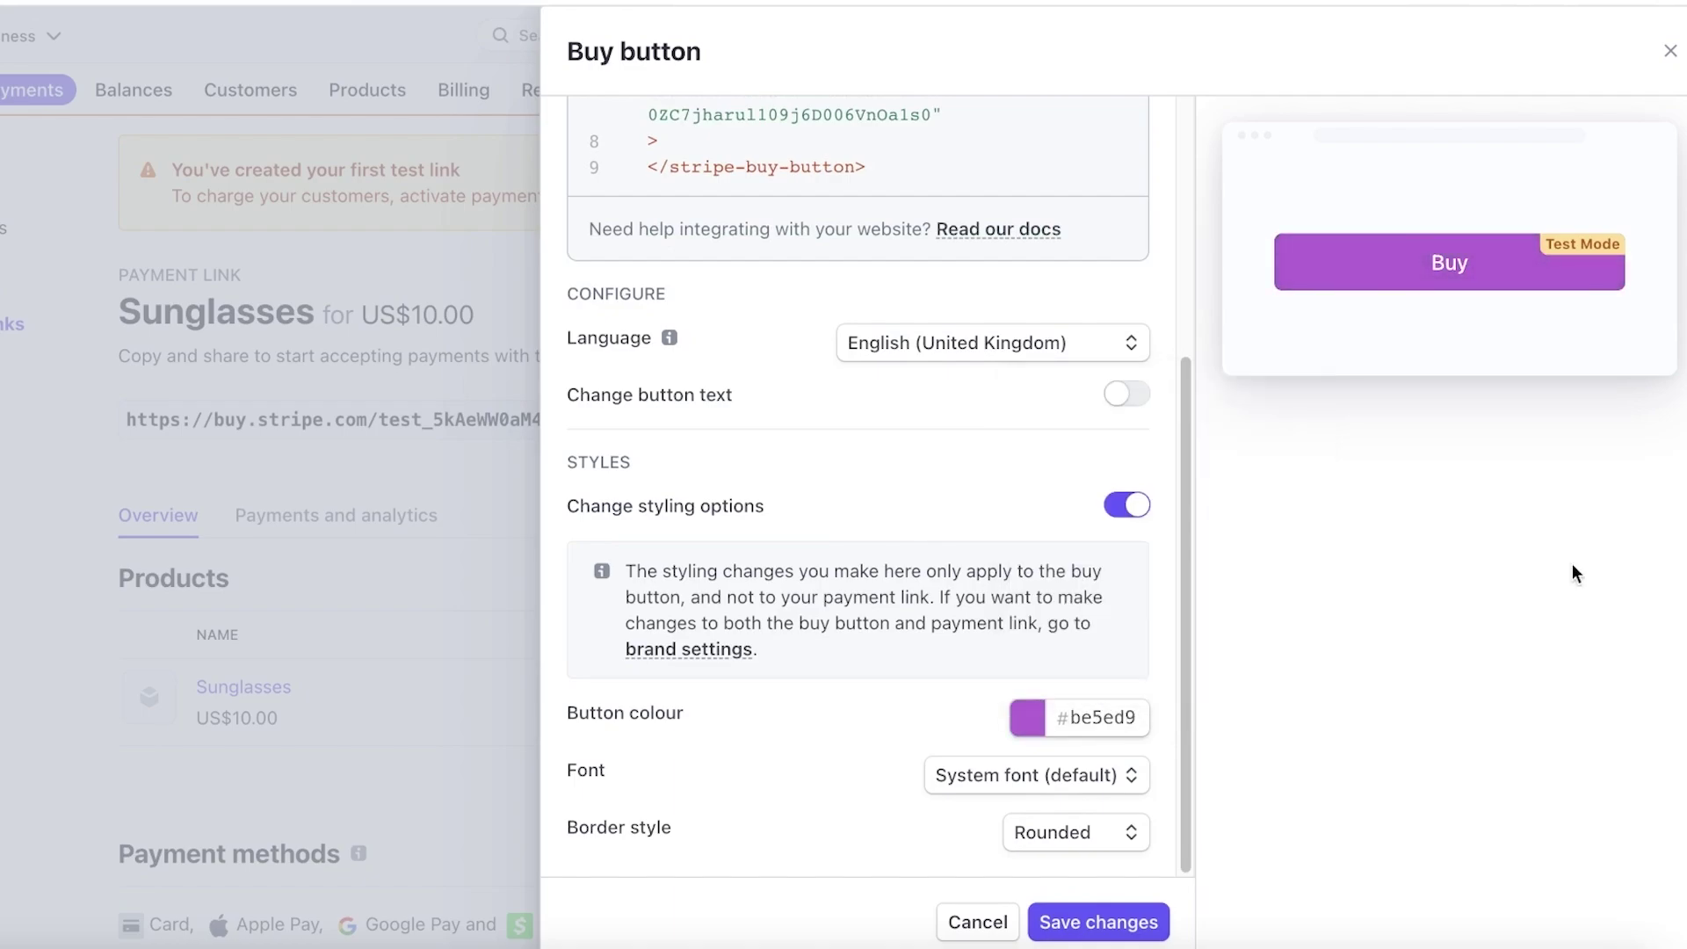
{"action": "left_click", "coordinate": [325, 441]}
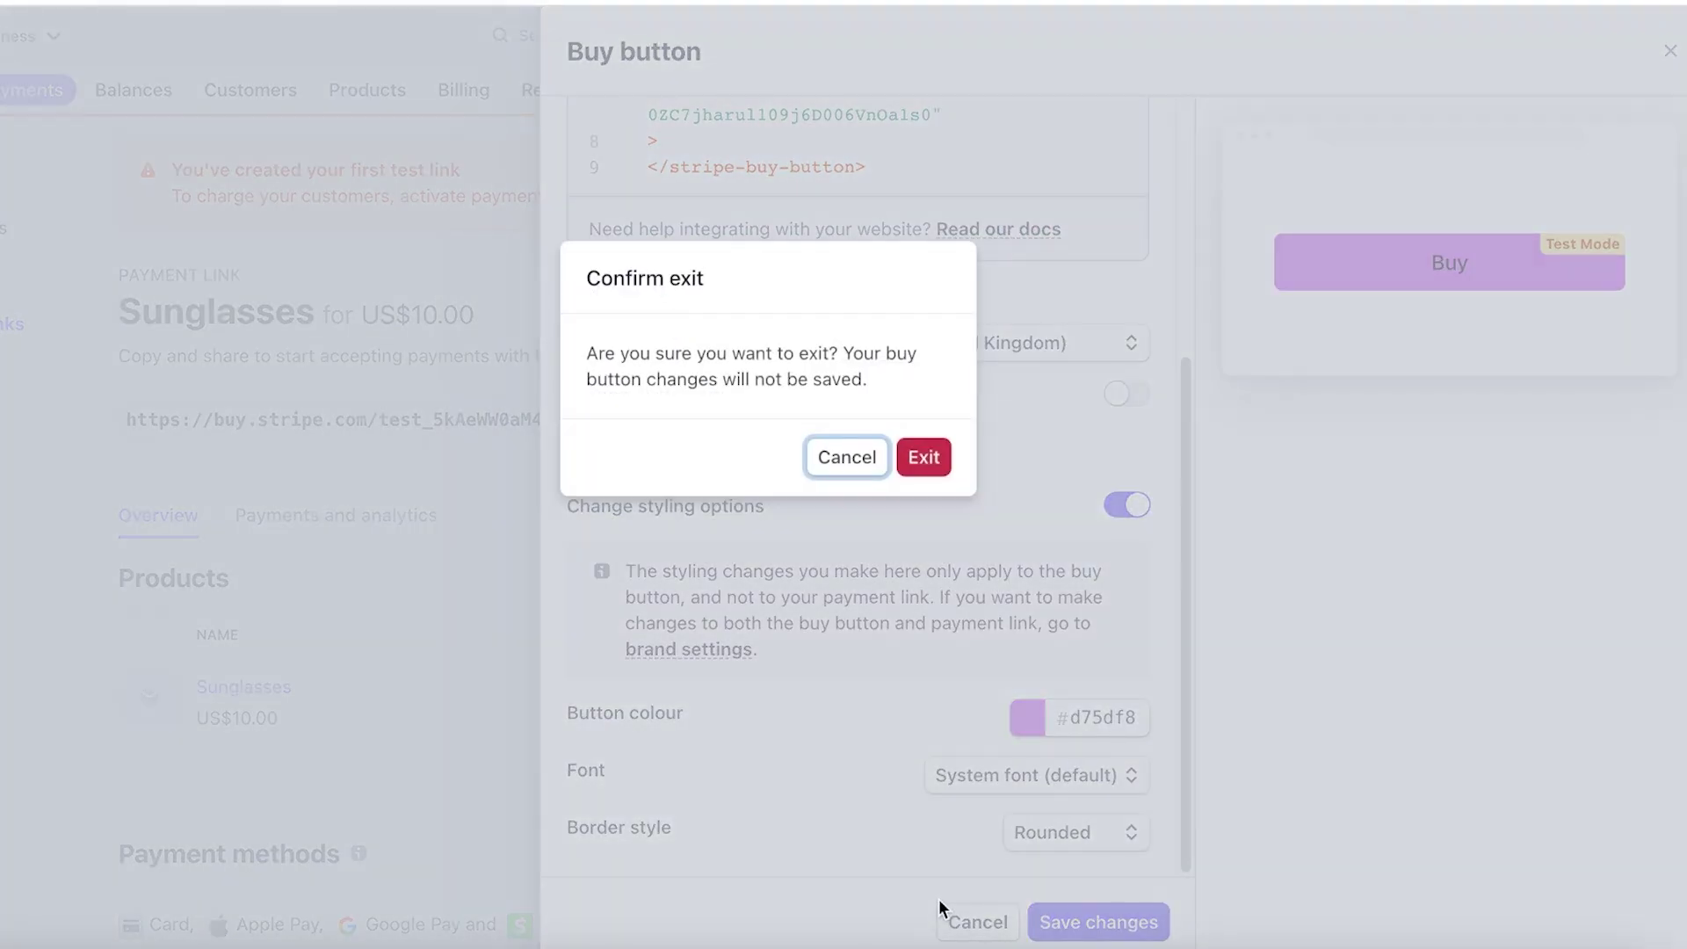
Step: Exit without saving the styling, then review the link's Details and its single creation event
{"action": "left_click", "coordinate": [918, 459]}
{"action": "scroll", "coordinate": [618, 497], "scroll_direction": "down", "scroll_amount": 10}
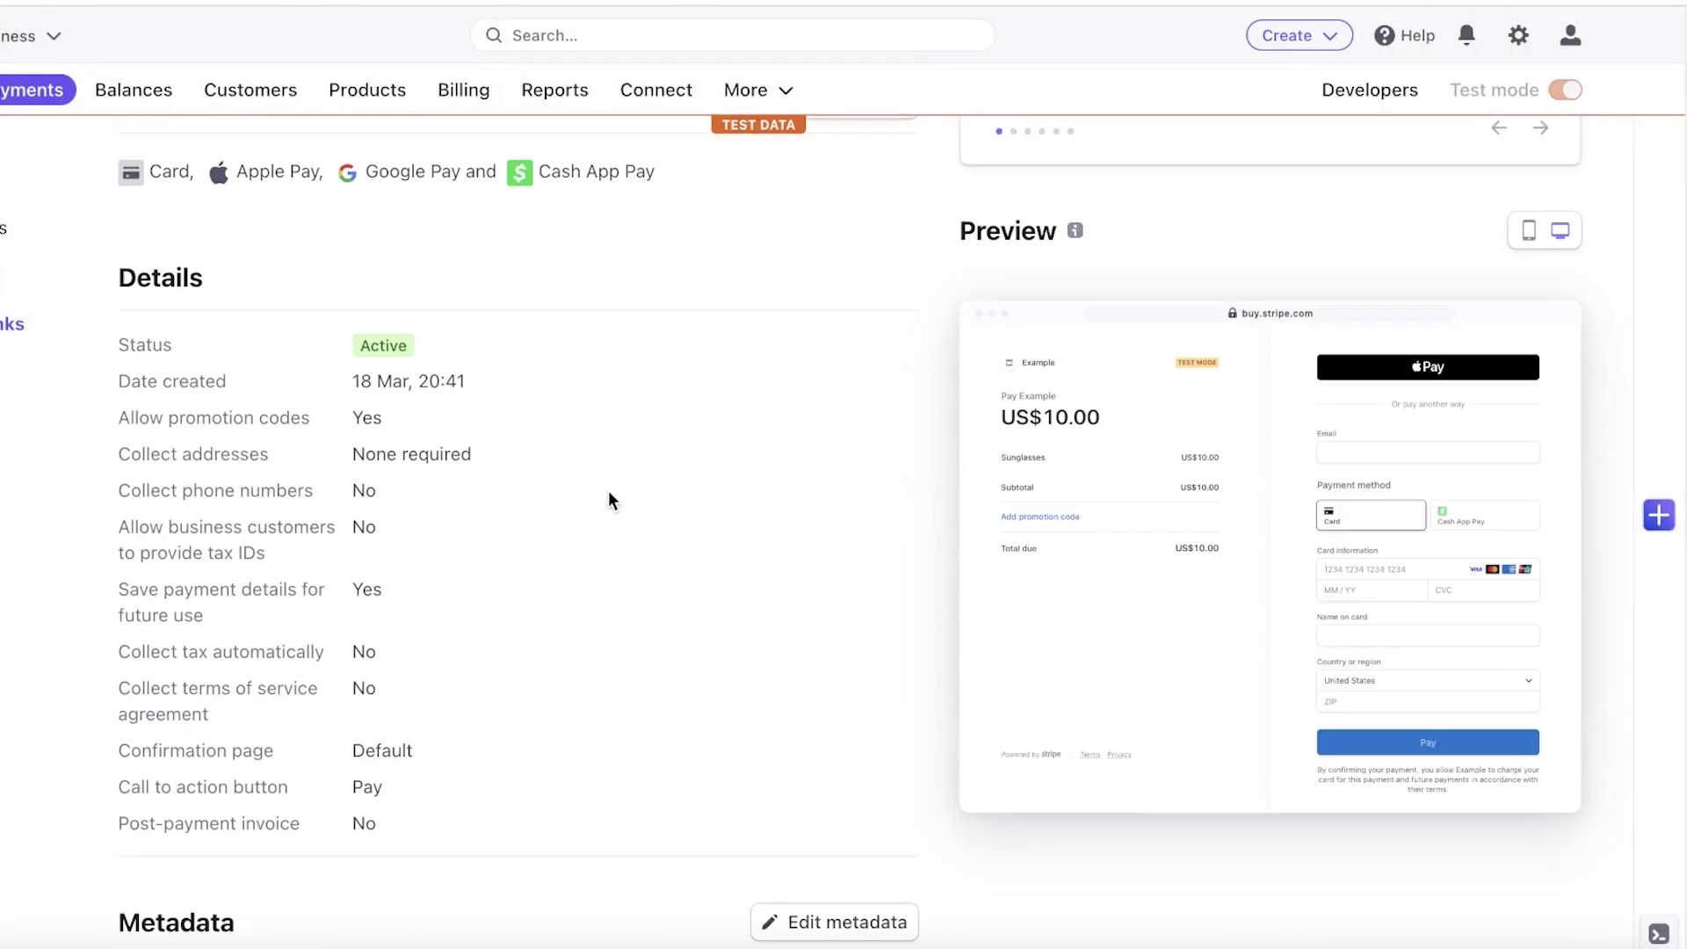
{"action": "scroll", "coordinate": [650, 492], "scroll_direction": "up", "scroll_amount": 10}
{"action": "scroll", "coordinate": [654, 509], "scroll_direction": "down", "scroll_amount": 10}
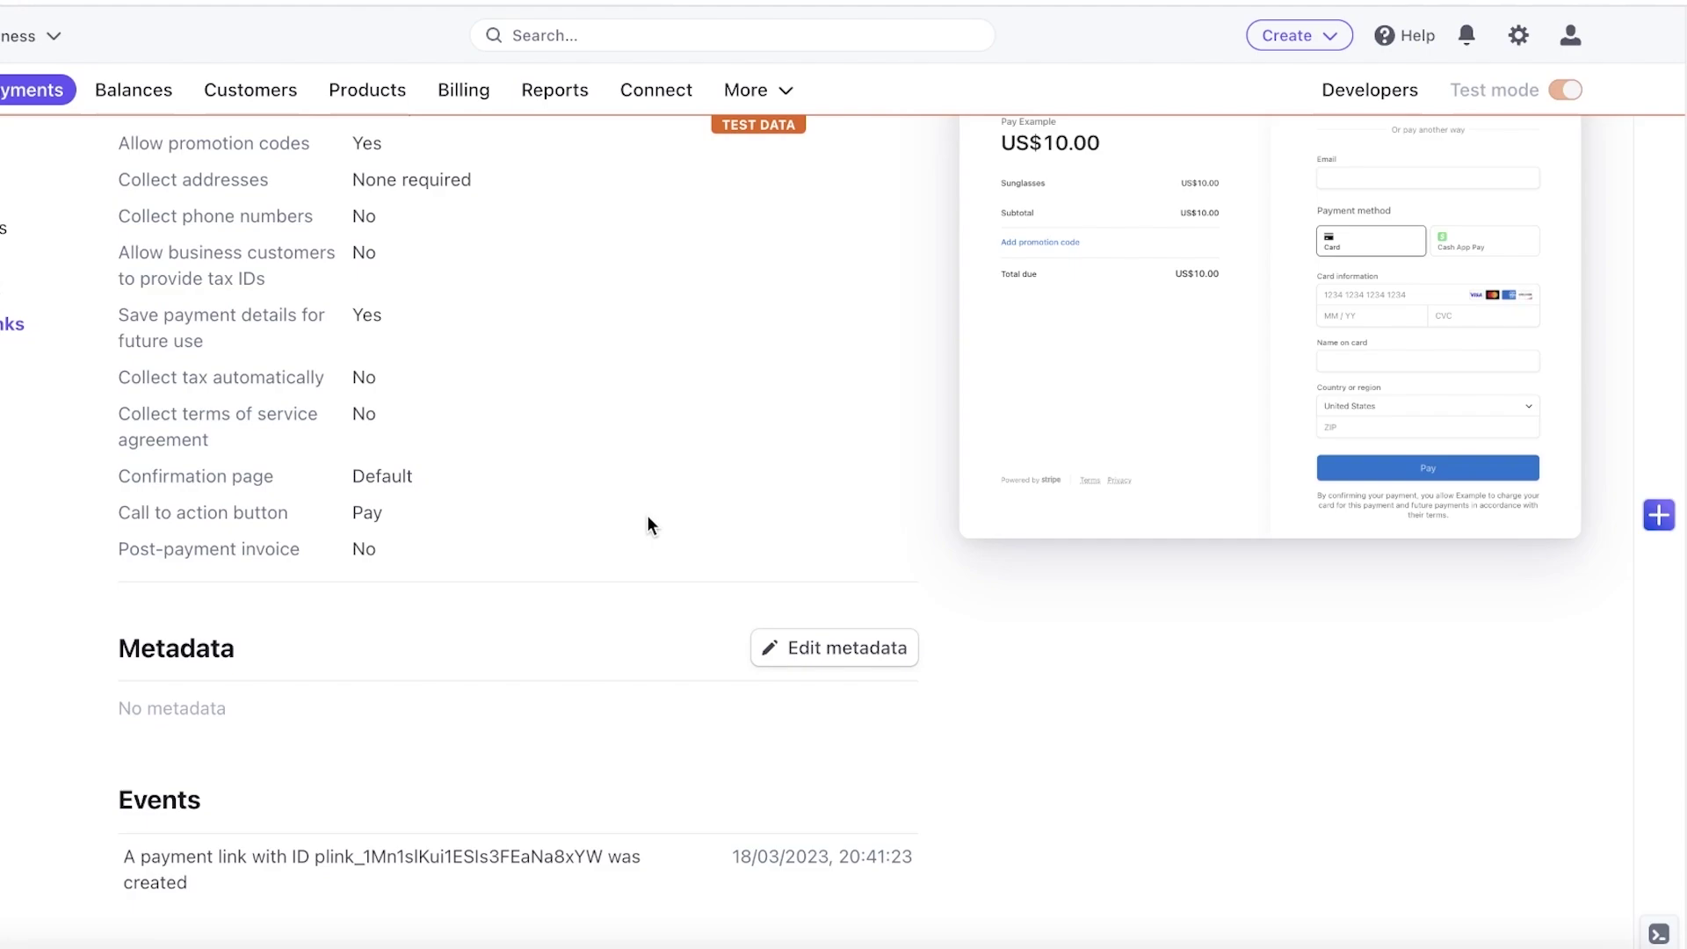
{"action": "scroll", "coordinate": [689, 492], "scroll_direction": "down", "scroll_amount": 2}
{"action": "scroll", "coordinate": [703, 501], "scroll_direction": "up", "scroll_amount": 15}
{"action": "scroll", "coordinate": [719, 498], "scroll_direction": "down", "scroll_amount": 8}
{"action": "scroll", "coordinate": [738, 505], "scroll_direction": "up", "scroll_amount": 3}
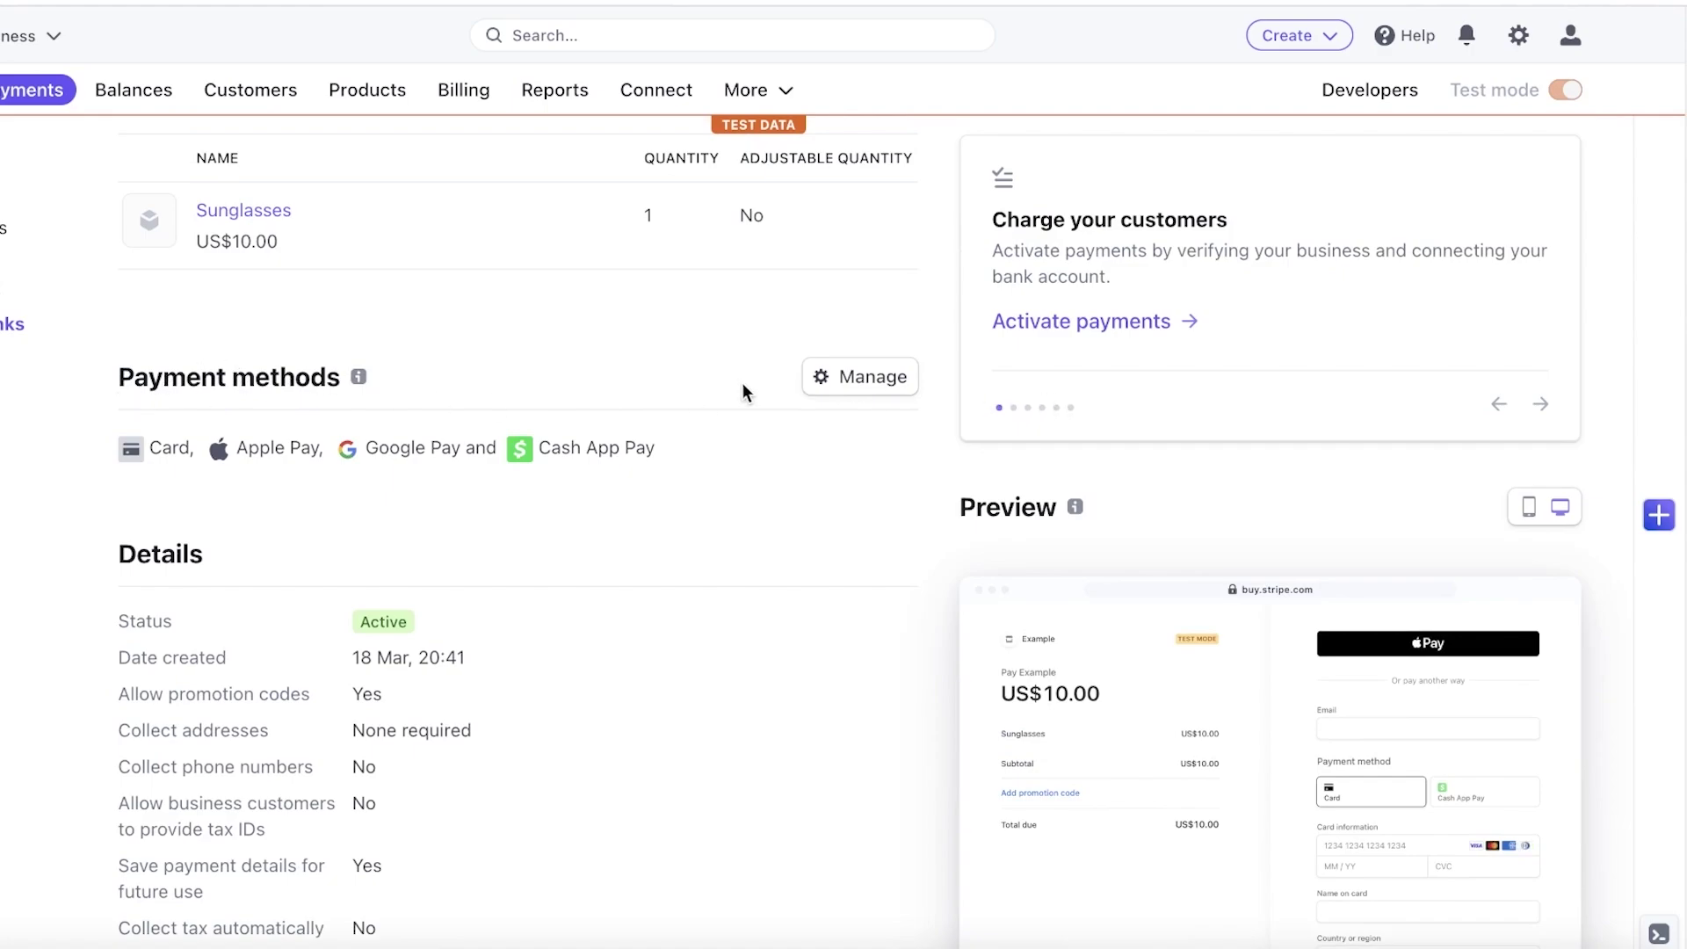
Step: Open the payment methods settings and look through the listed methods
{"action": "left_click", "coordinate": [864, 376]}
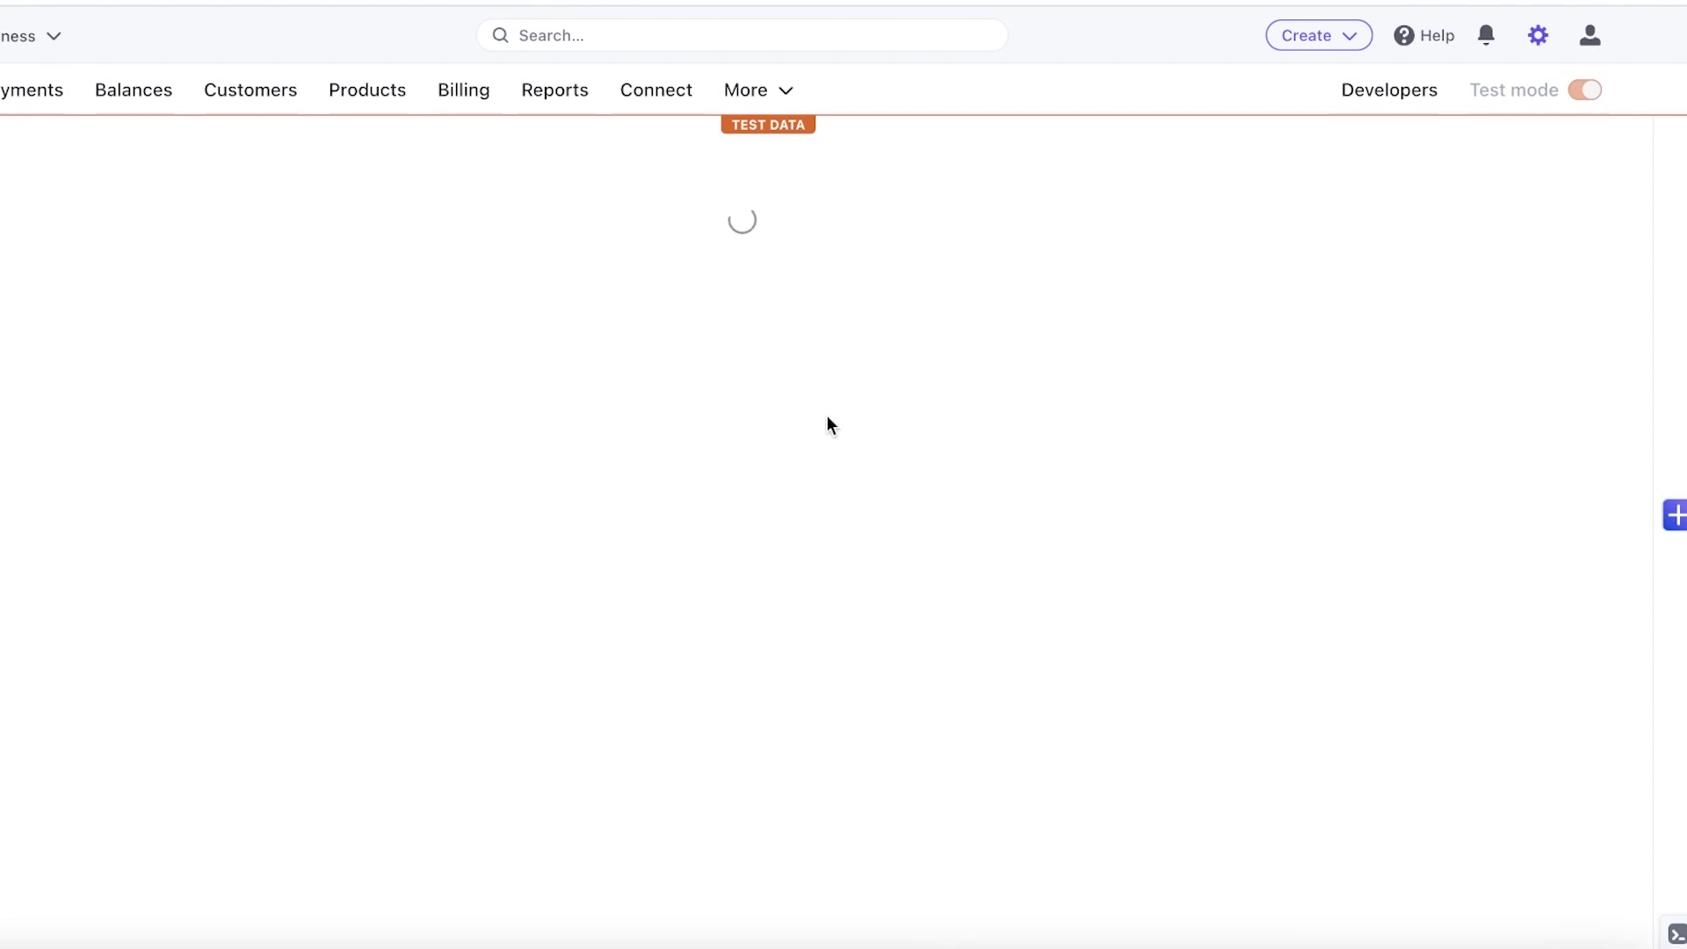
{"action": "scroll", "coordinate": [952, 425], "scroll_direction": "down", "scroll_amount": 2}
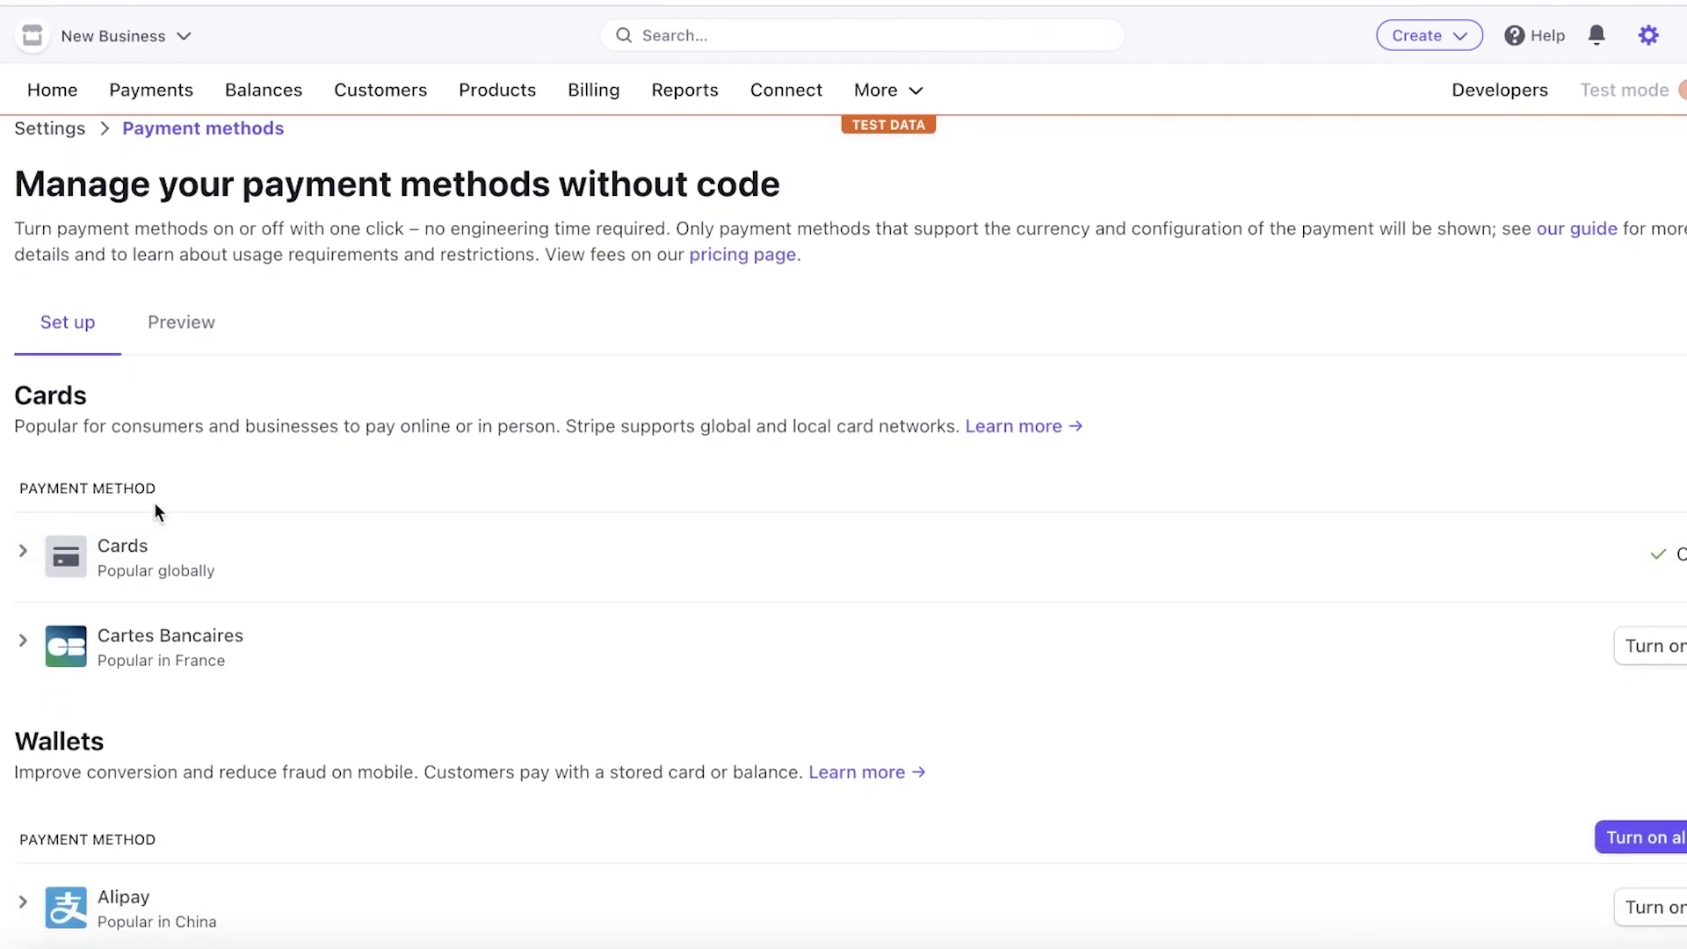
{"action": "scroll", "coordinate": [885, 519], "scroll_direction": "down", "scroll_amount": 4}
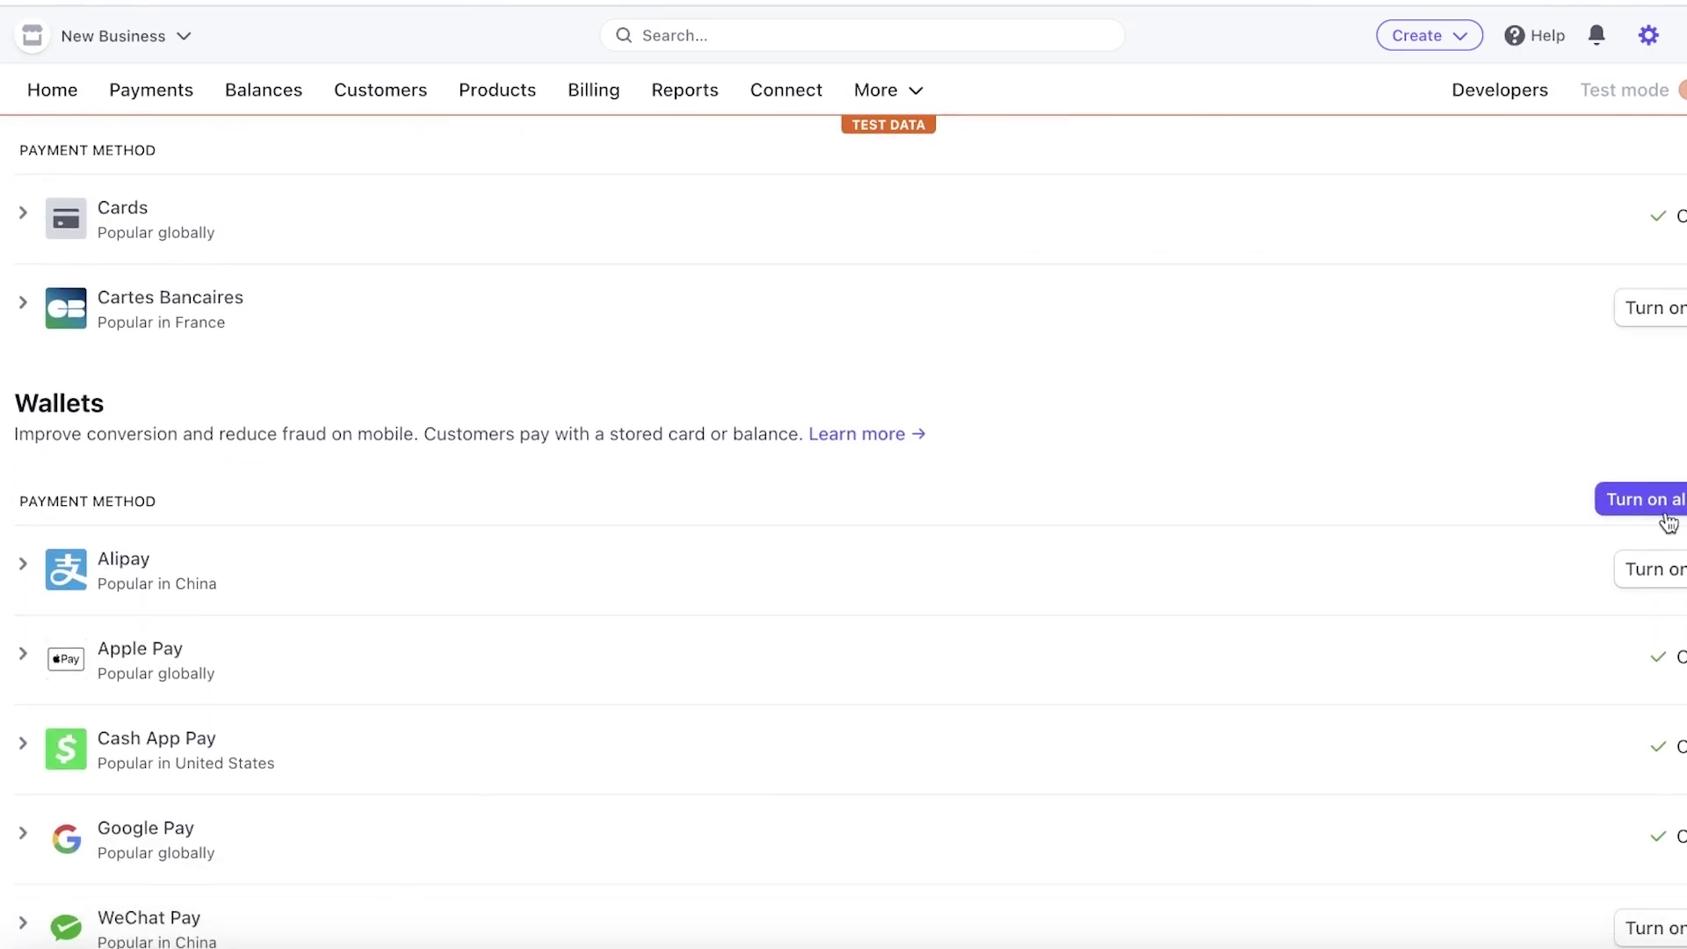
{"action": "scroll", "coordinate": [1659, 509], "scroll_direction": "down", "scroll_amount": 4}
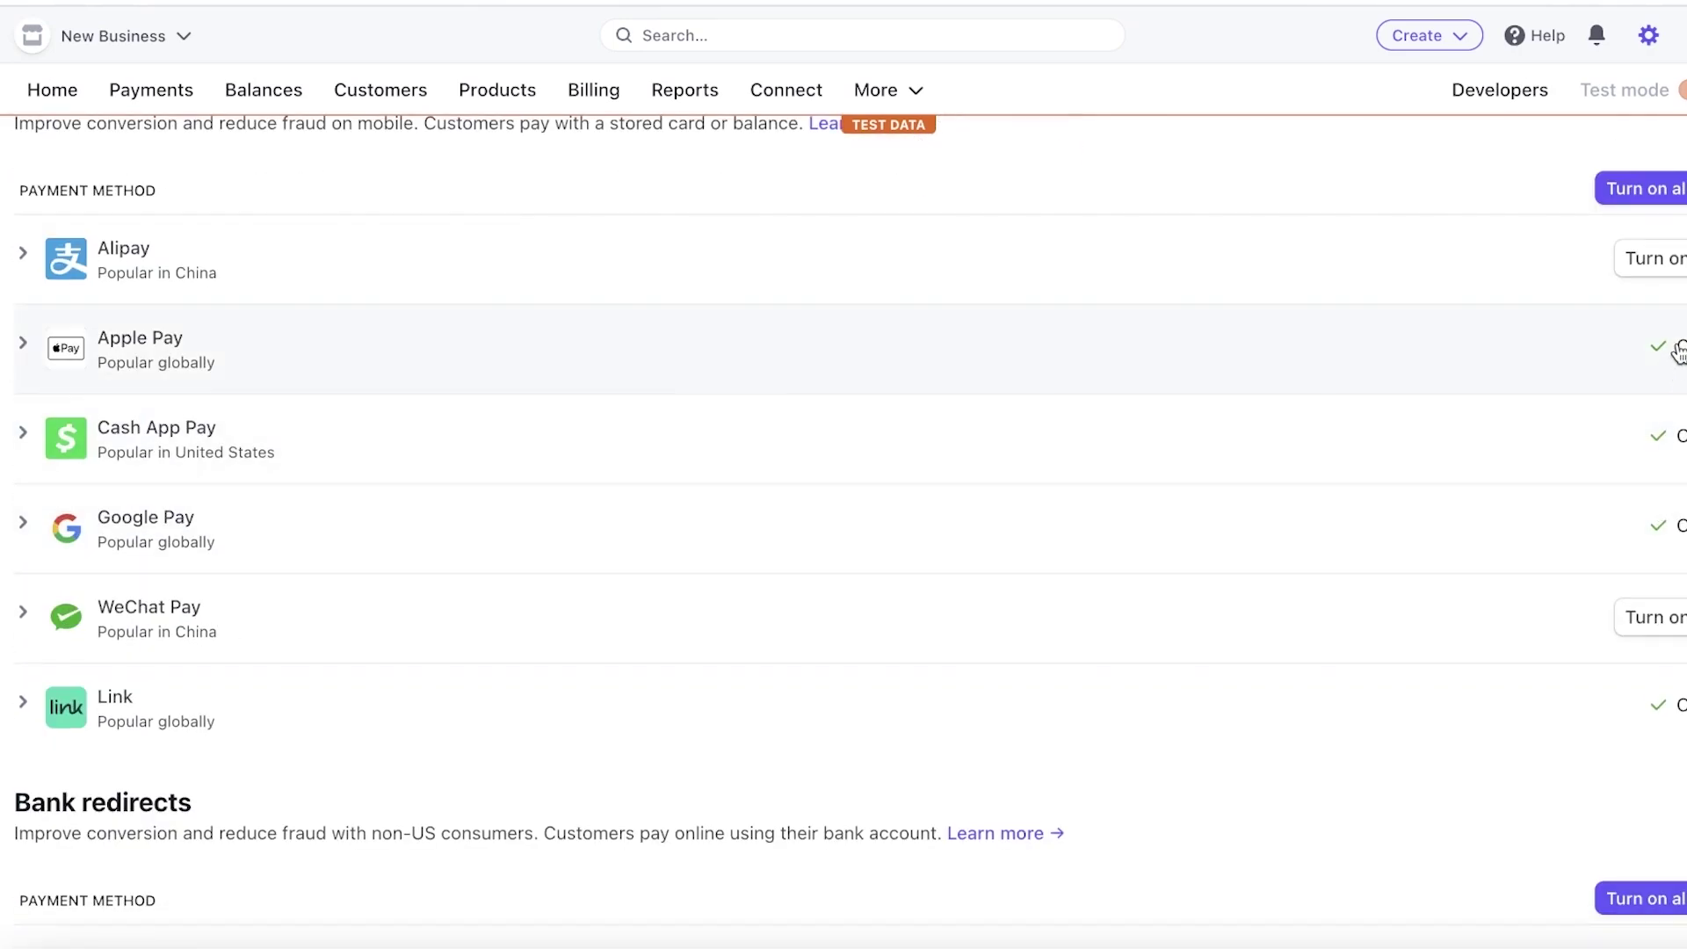
{"action": "scroll", "coordinate": [1626, 608], "scroll_direction": "down", "scroll_amount": 2}
{"action": "scroll", "coordinate": [1626, 608], "scroll_direction": "down", "scroll_amount": 1}
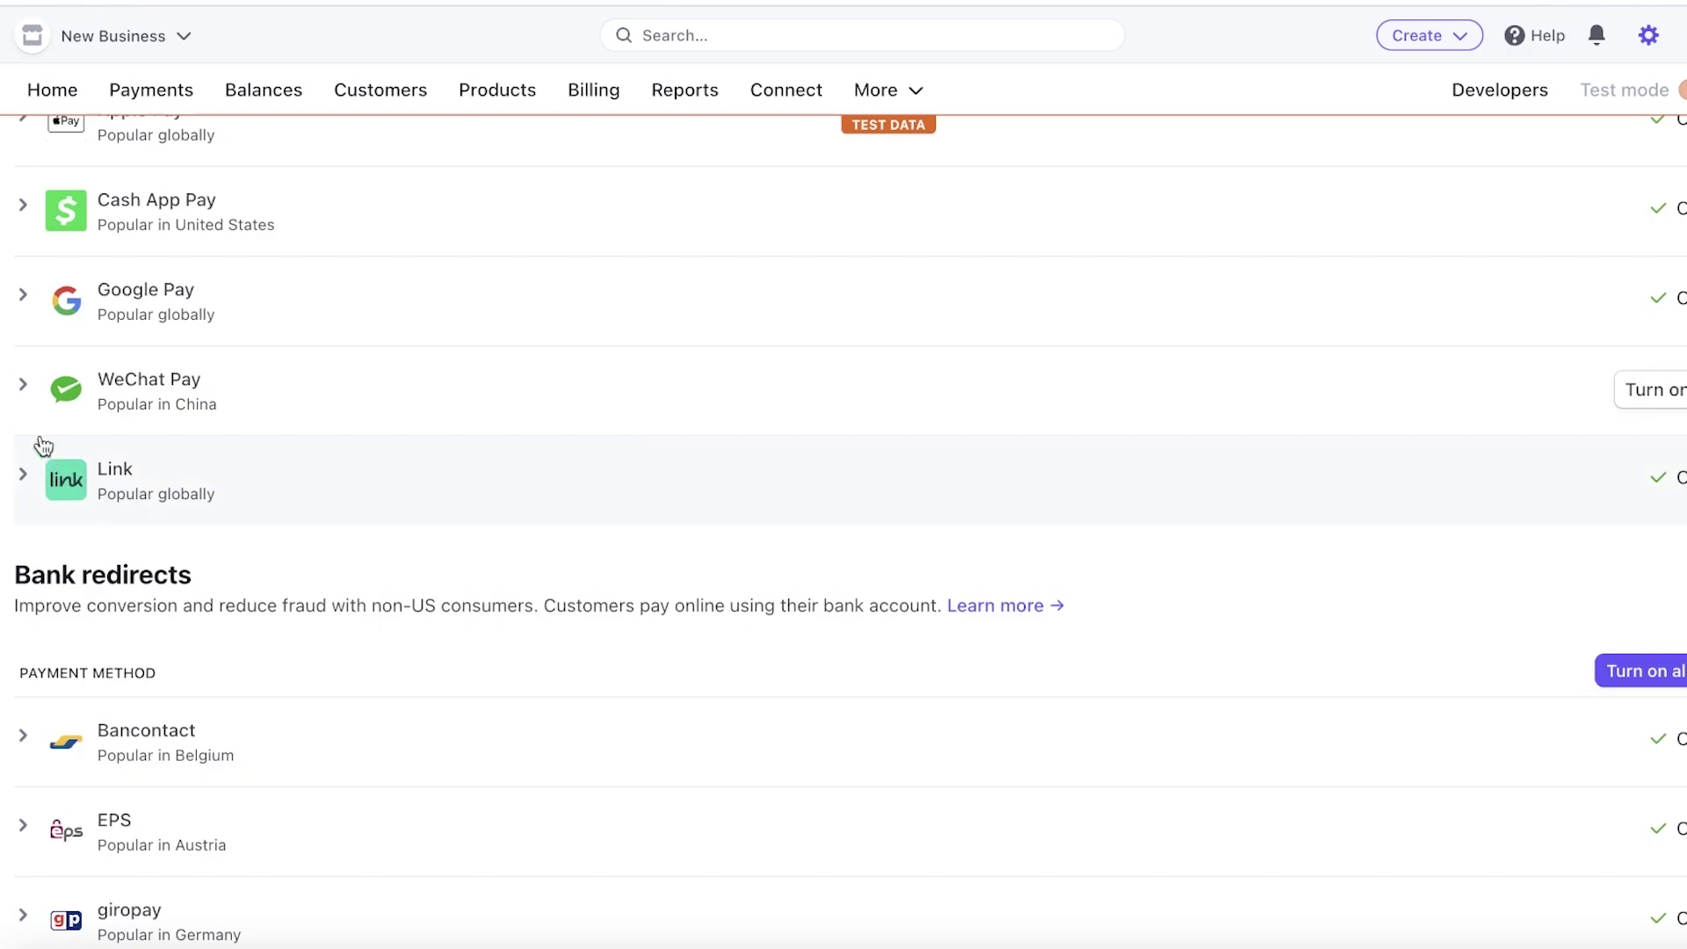
{"action": "scroll", "coordinate": [35, 446], "scroll_direction": "up", "scroll_amount": 2}
{"action": "scroll", "coordinate": [40, 457], "scroll_direction": "down", "scroll_amount": 10}
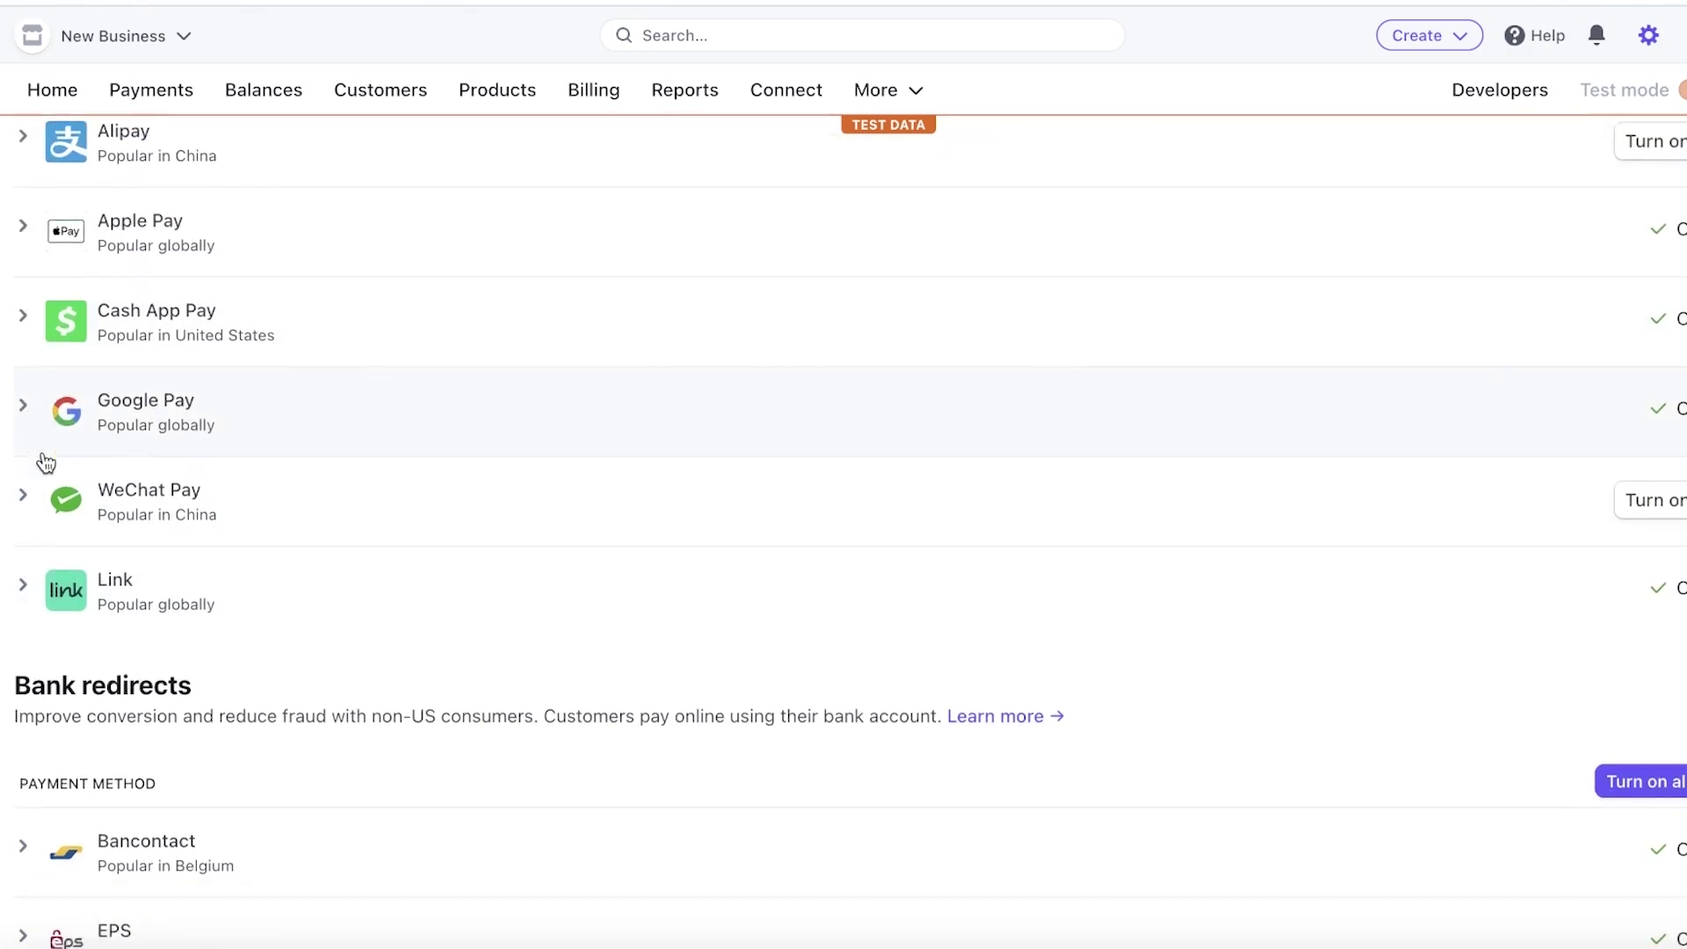
{"action": "scroll", "coordinate": [70, 483], "scroll_direction": "up", "scroll_amount": 12}
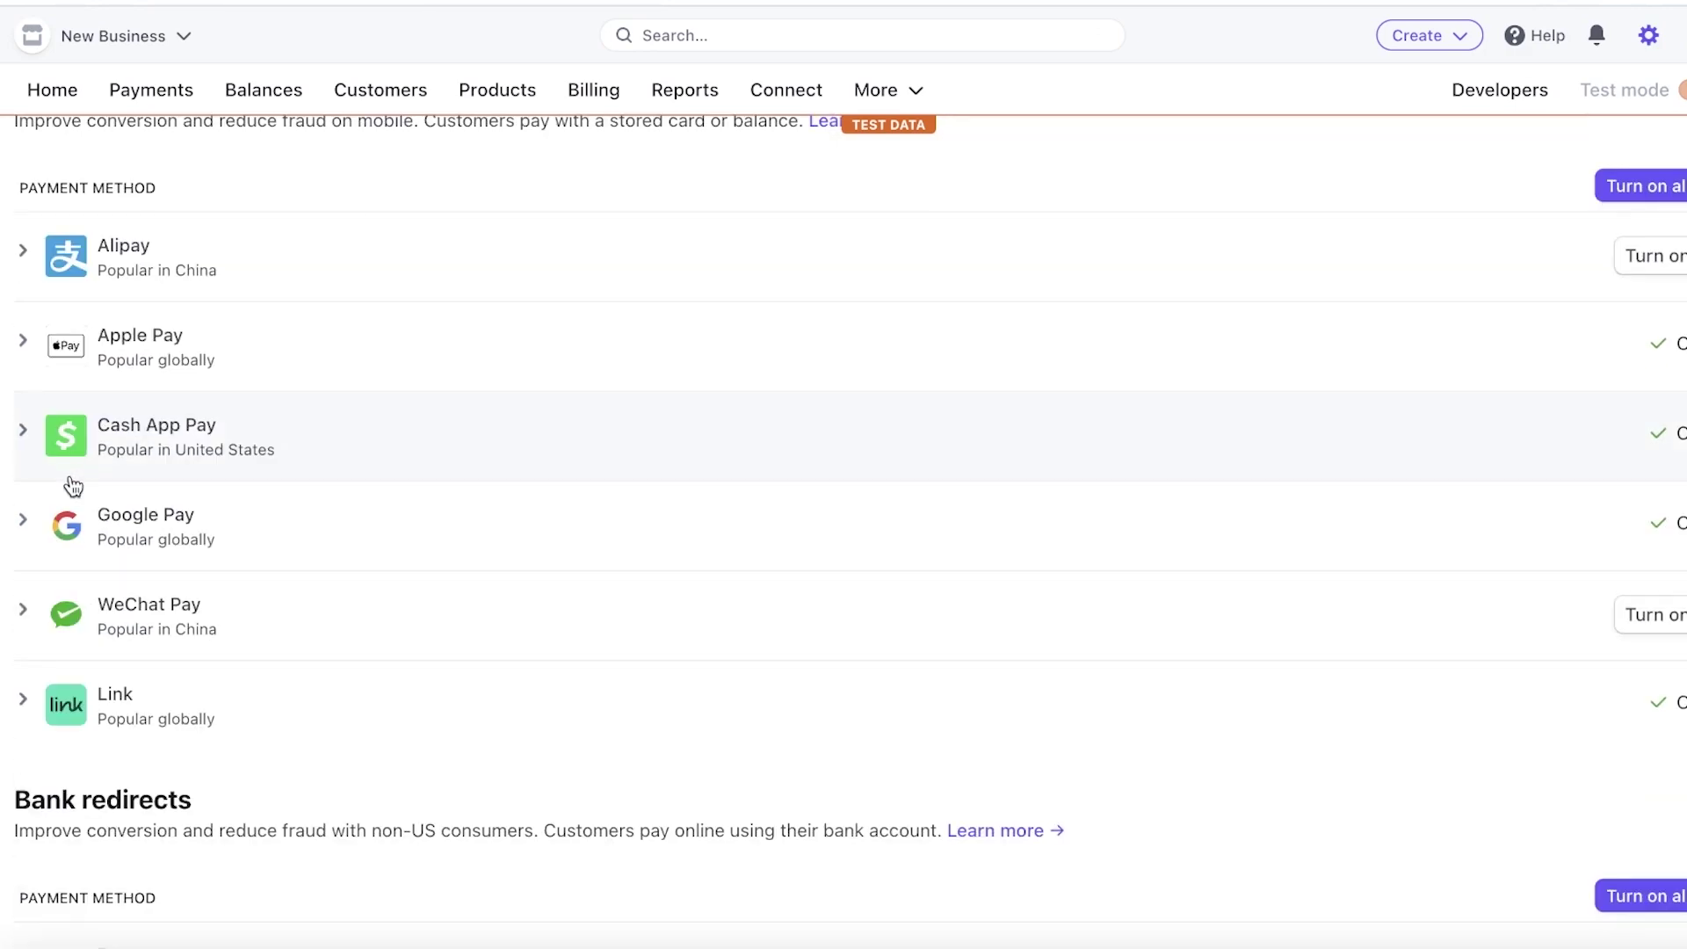
Step: Try turning off Cash App Pay and dismiss the can't-turn-off-in-test-mode notice
{"action": "left_click", "coordinate": [40, 433]}
{"action": "left_click", "coordinate": [911, 657]}
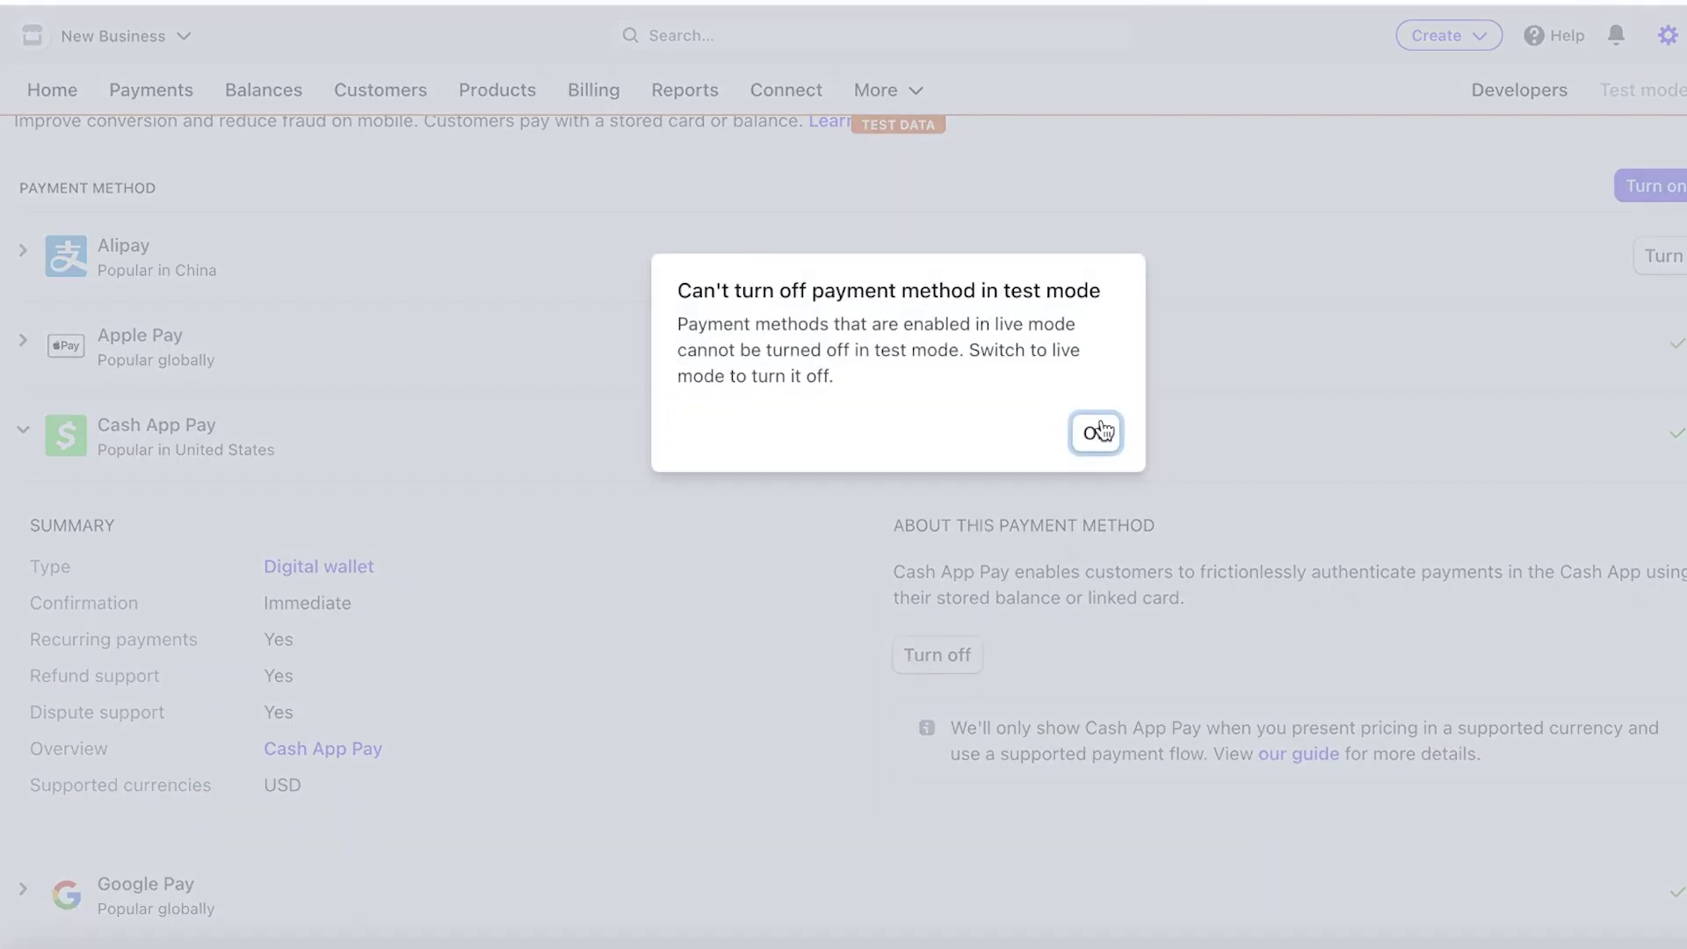
{"action": "left_click", "coordinate": [1095, 432]}
{"action": "scroll", "coordinate": [1054, 527], "scroll_direction": "down", "scroll_amount": 8}
{"action": "scroll", "coordinate": [1054, 539], "scroll_direction": "down", "scroll_amount": 13}
{"action": "scroll", "coordinate": [1058, 529], "scroll_direction": "up", "scroll_amount": 20}
Step: Preview the United States checkout with Apple Pay, Card and Cash App Pay, and open the pricing page
{"action": "left_click", "coordinate": [182, 298]}
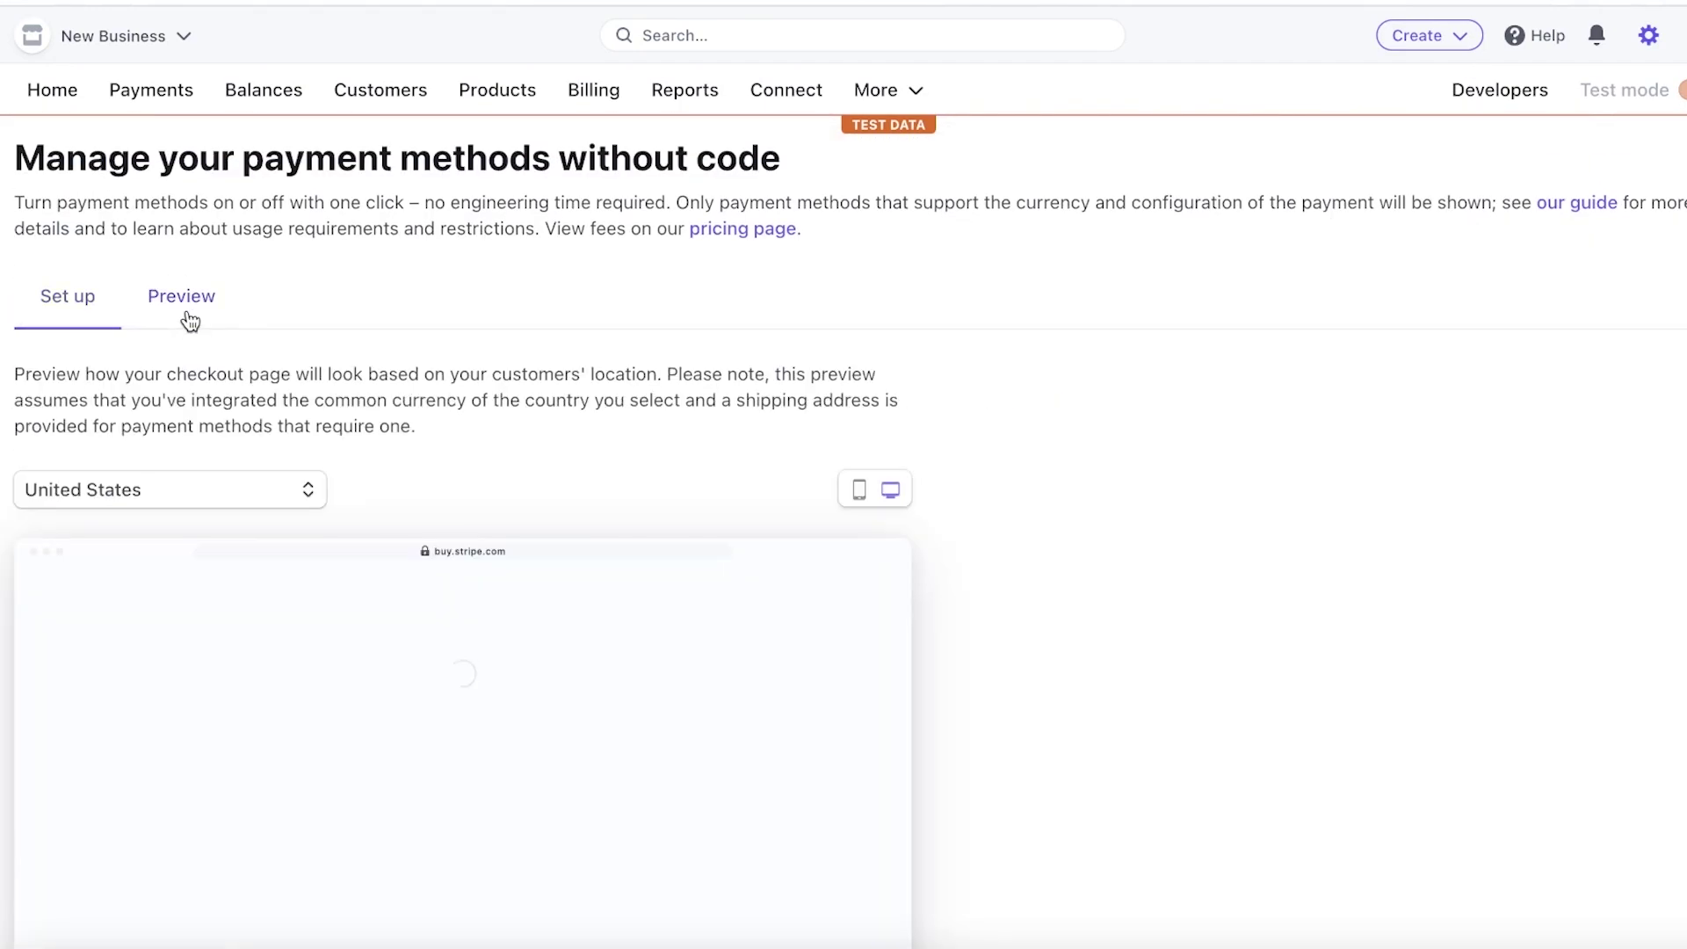
{"action": "right_click", "coordinate": [741, 399]}
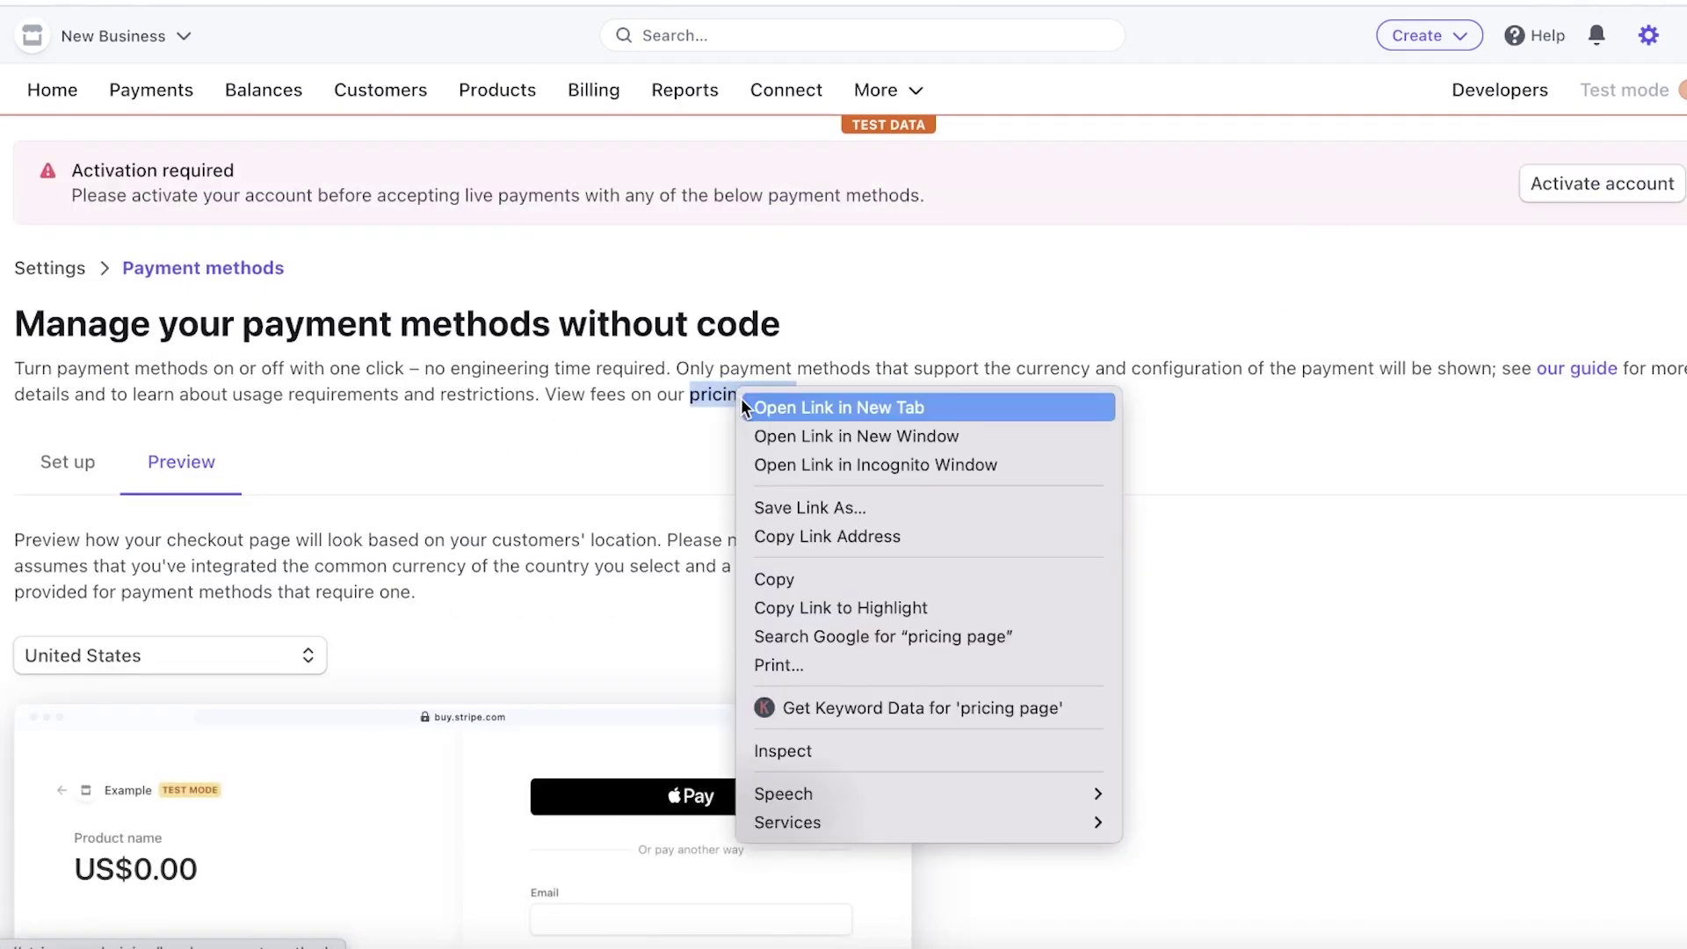
{"action": "key", "text": "Escape"}
{"action": "scroll", "coordinate": [1116, 444], "scroll_direction": "down", "scroll_amount": 3}
{"action": "scroll", "coordinate": [1117, 450], "scroll_direction": "down", "scroll_amount": 4}
{"action": "scroll", "coordinate": [1142, 439], "scroll_direction": "up", "scroll_amount": 7}
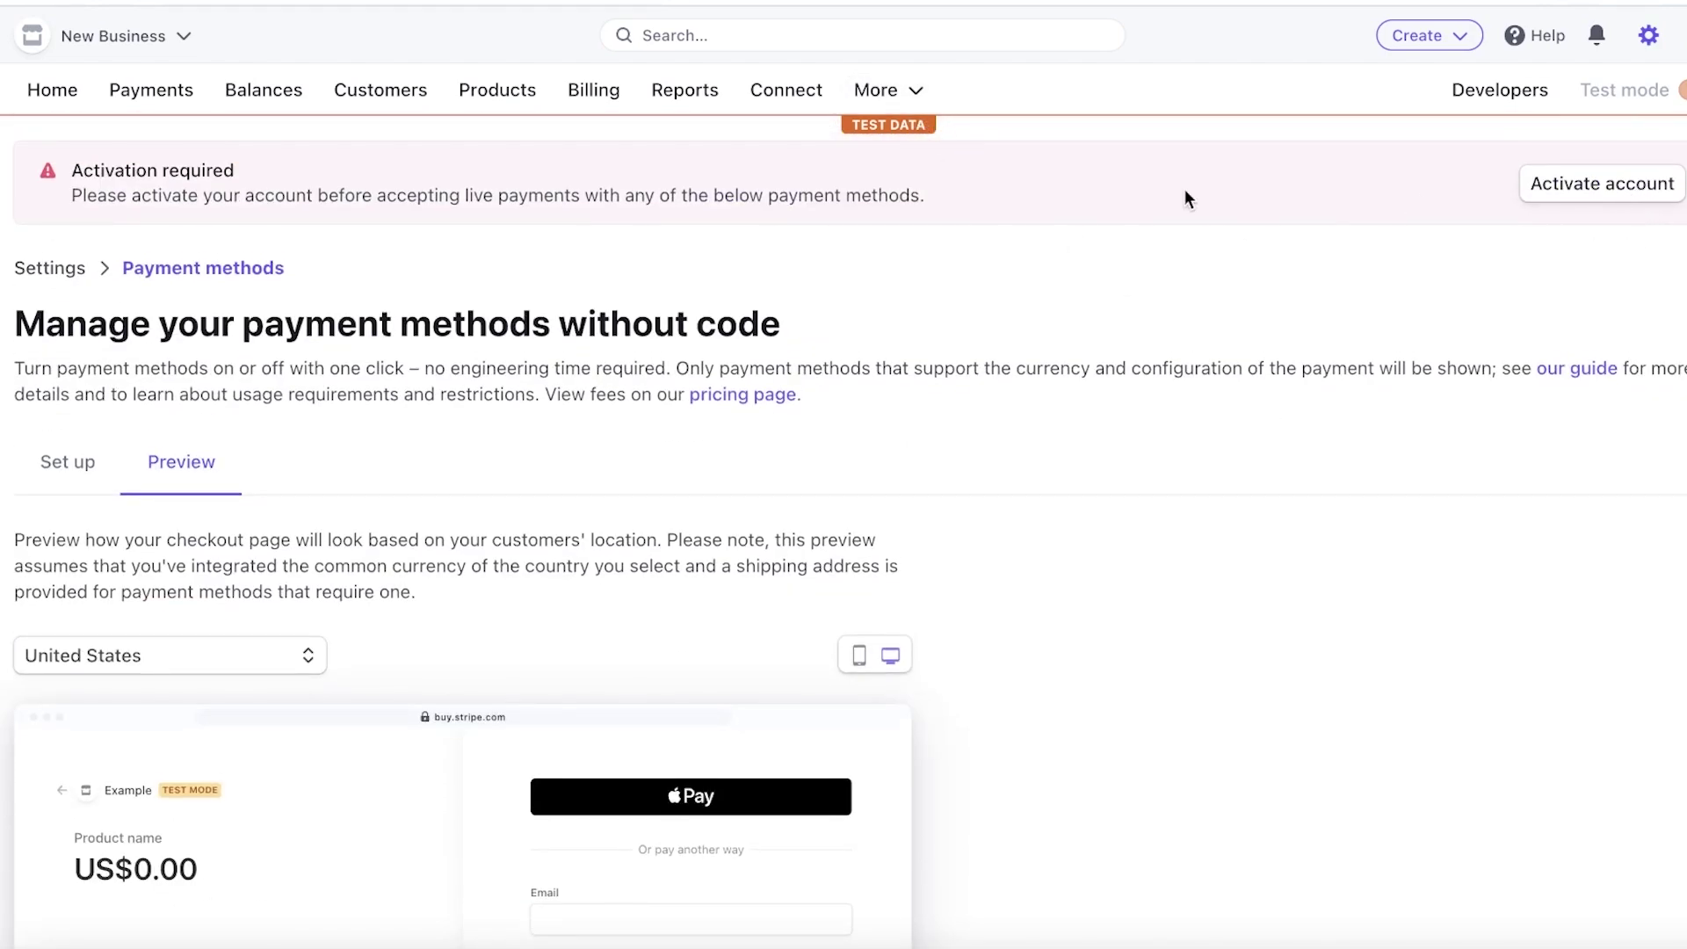
Step: From the dashboard home, open the Create a payment form via Create > Payment and check its customer field
{"action": "left_click", "coordinate": [69, 100]}
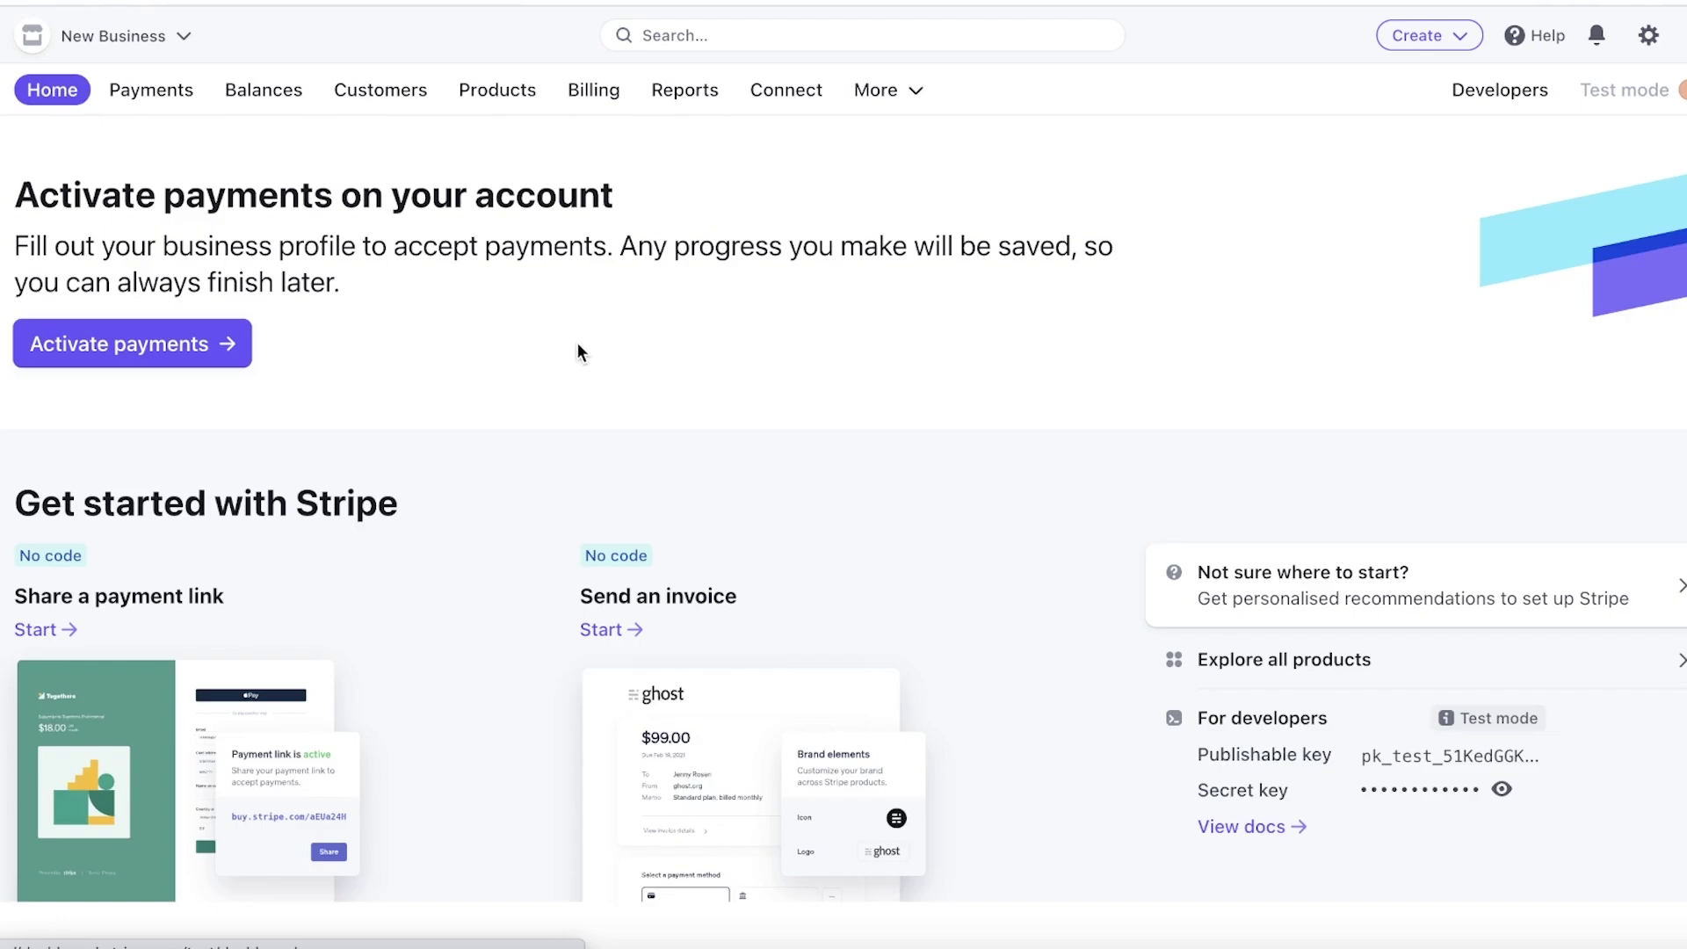
{"action": "left_click", "coordinate": [877, 91]}
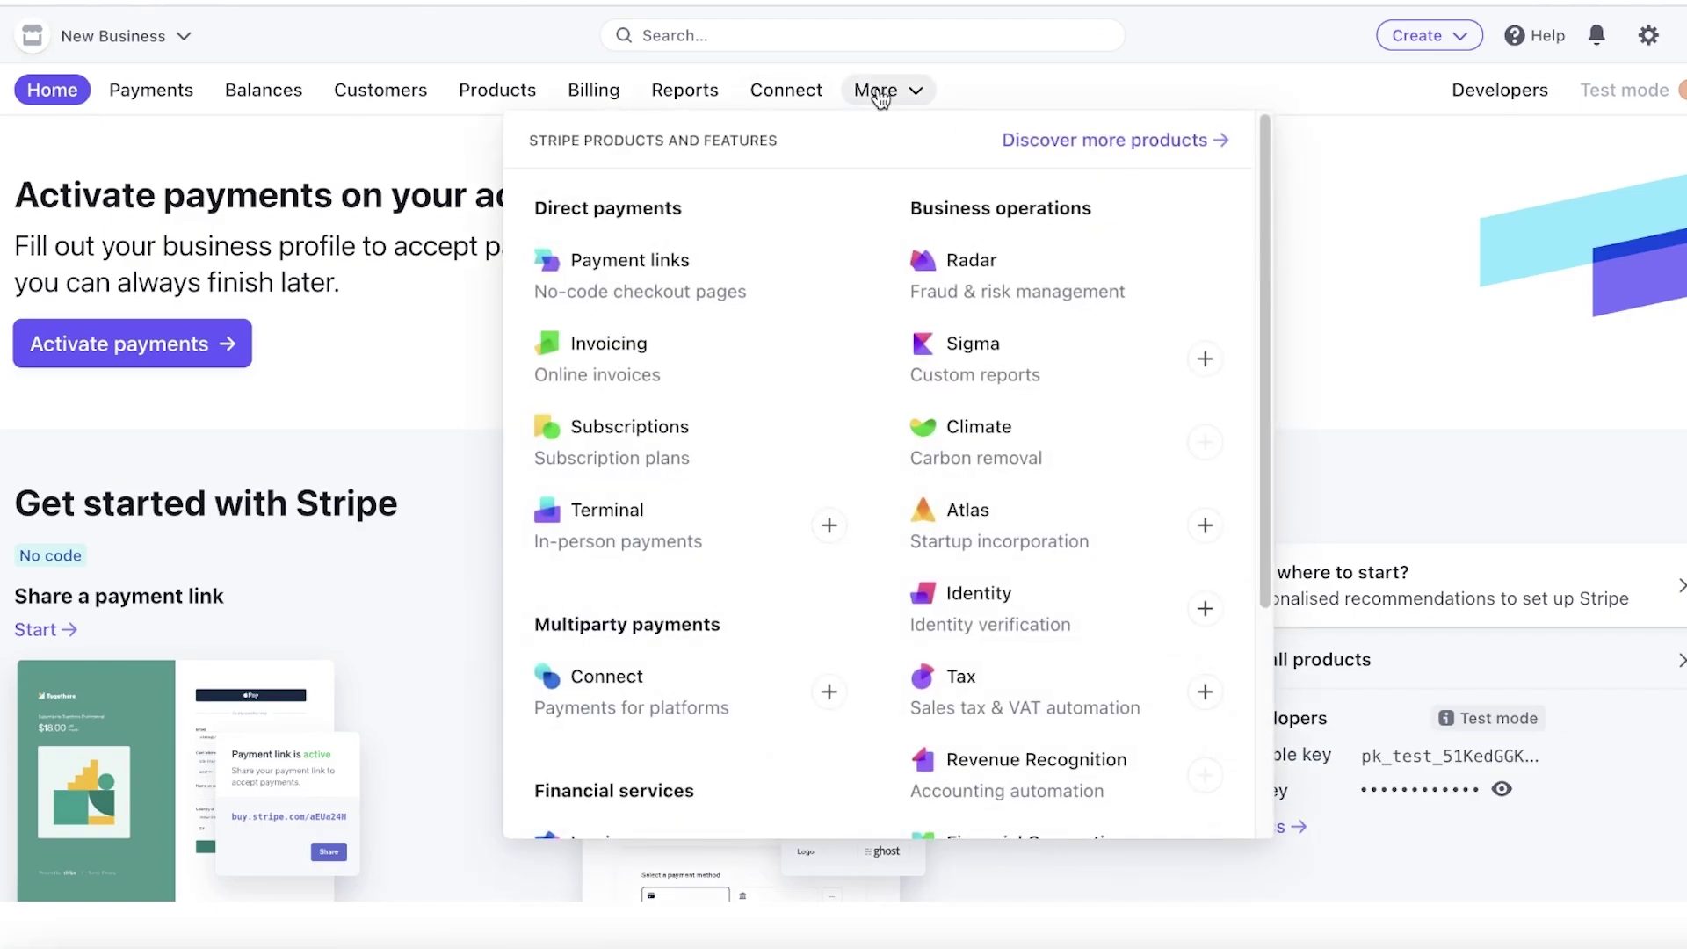
{"action": "left_click", "coordinate": [1406, 35]}
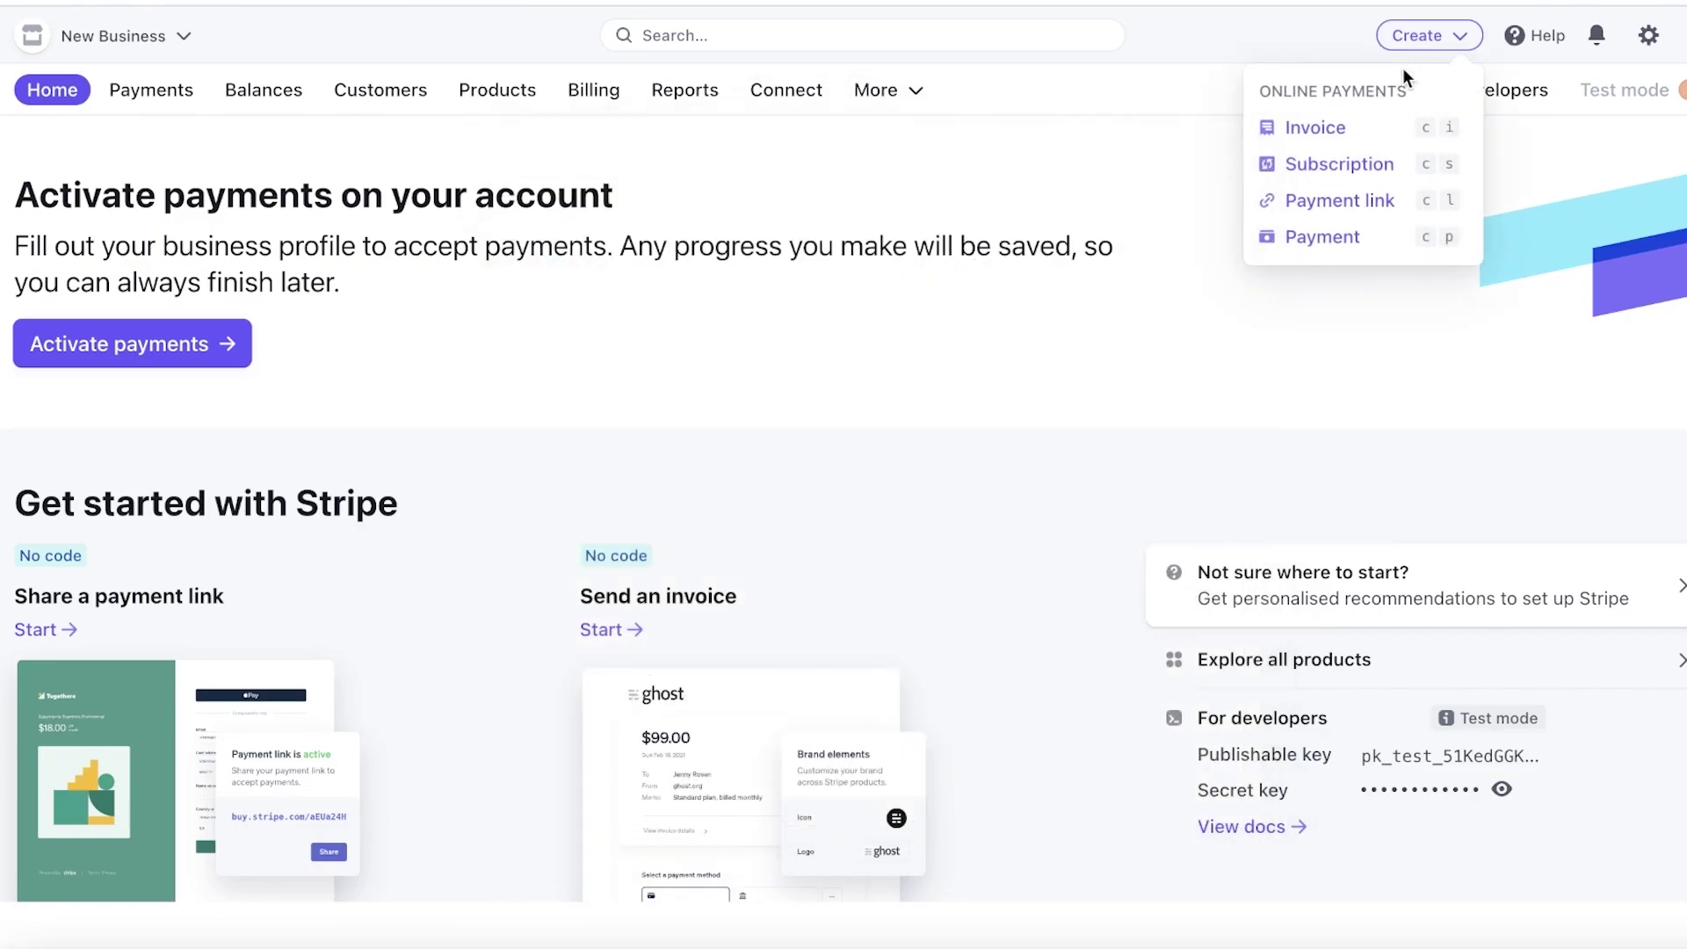
{"action": "left_click", "coordinate": [1337, 235]}
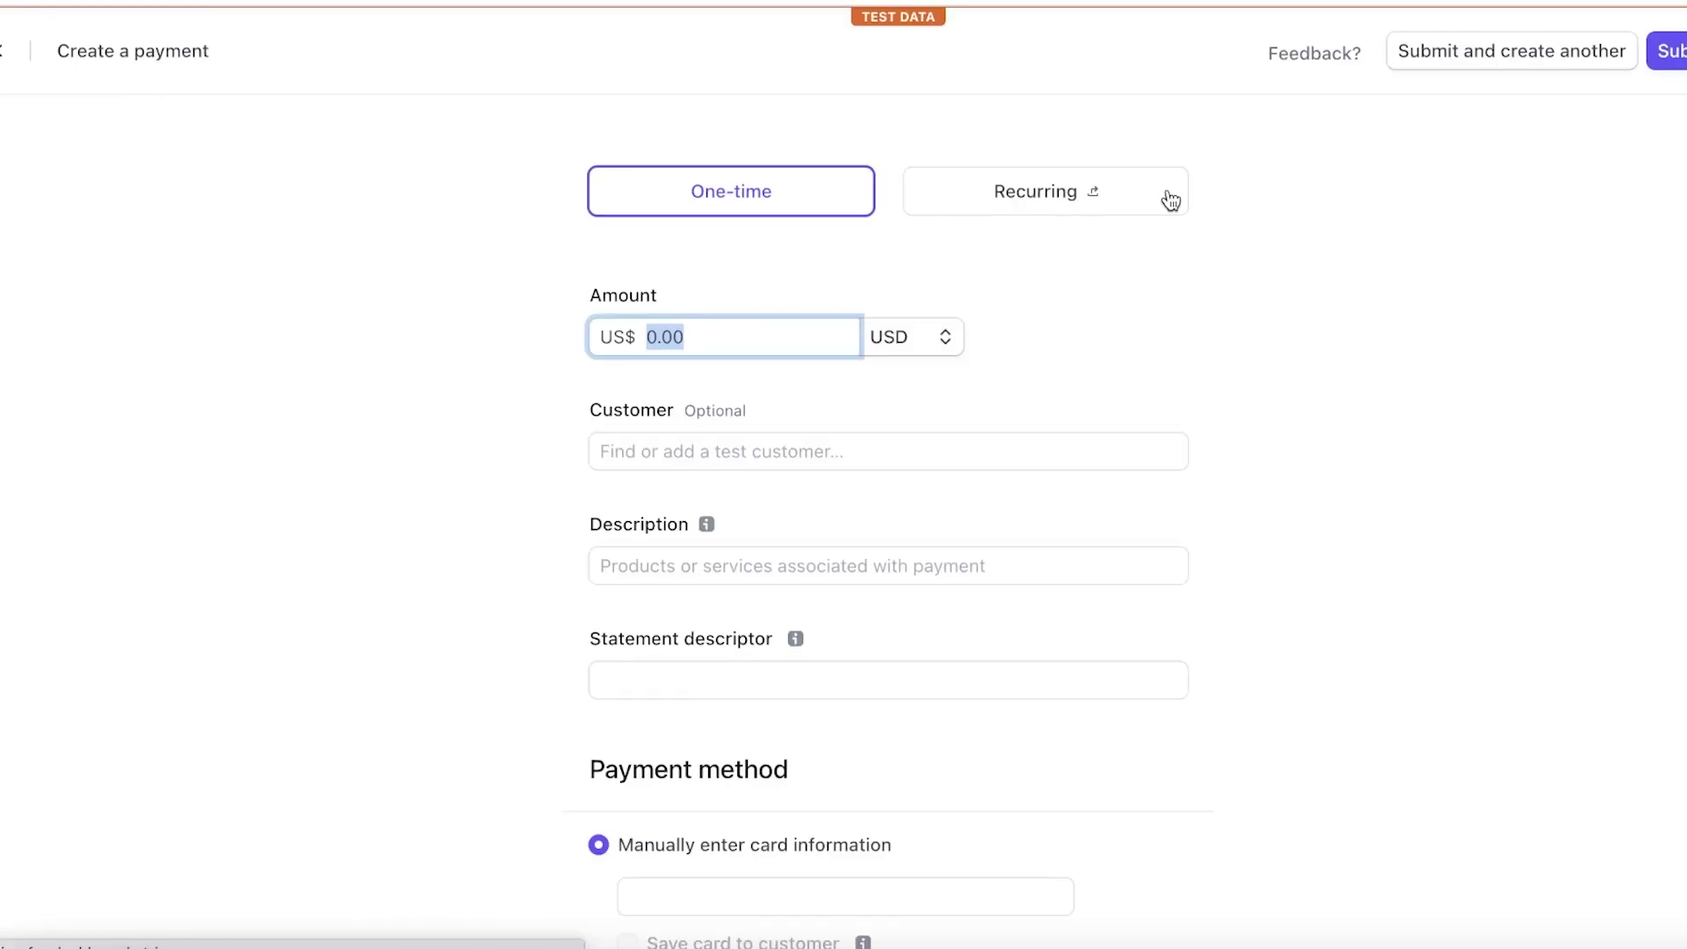
{"action": "scroll", "coordinate": [881, 335], "scroll_direction": "down", "scroll_amount": 3}
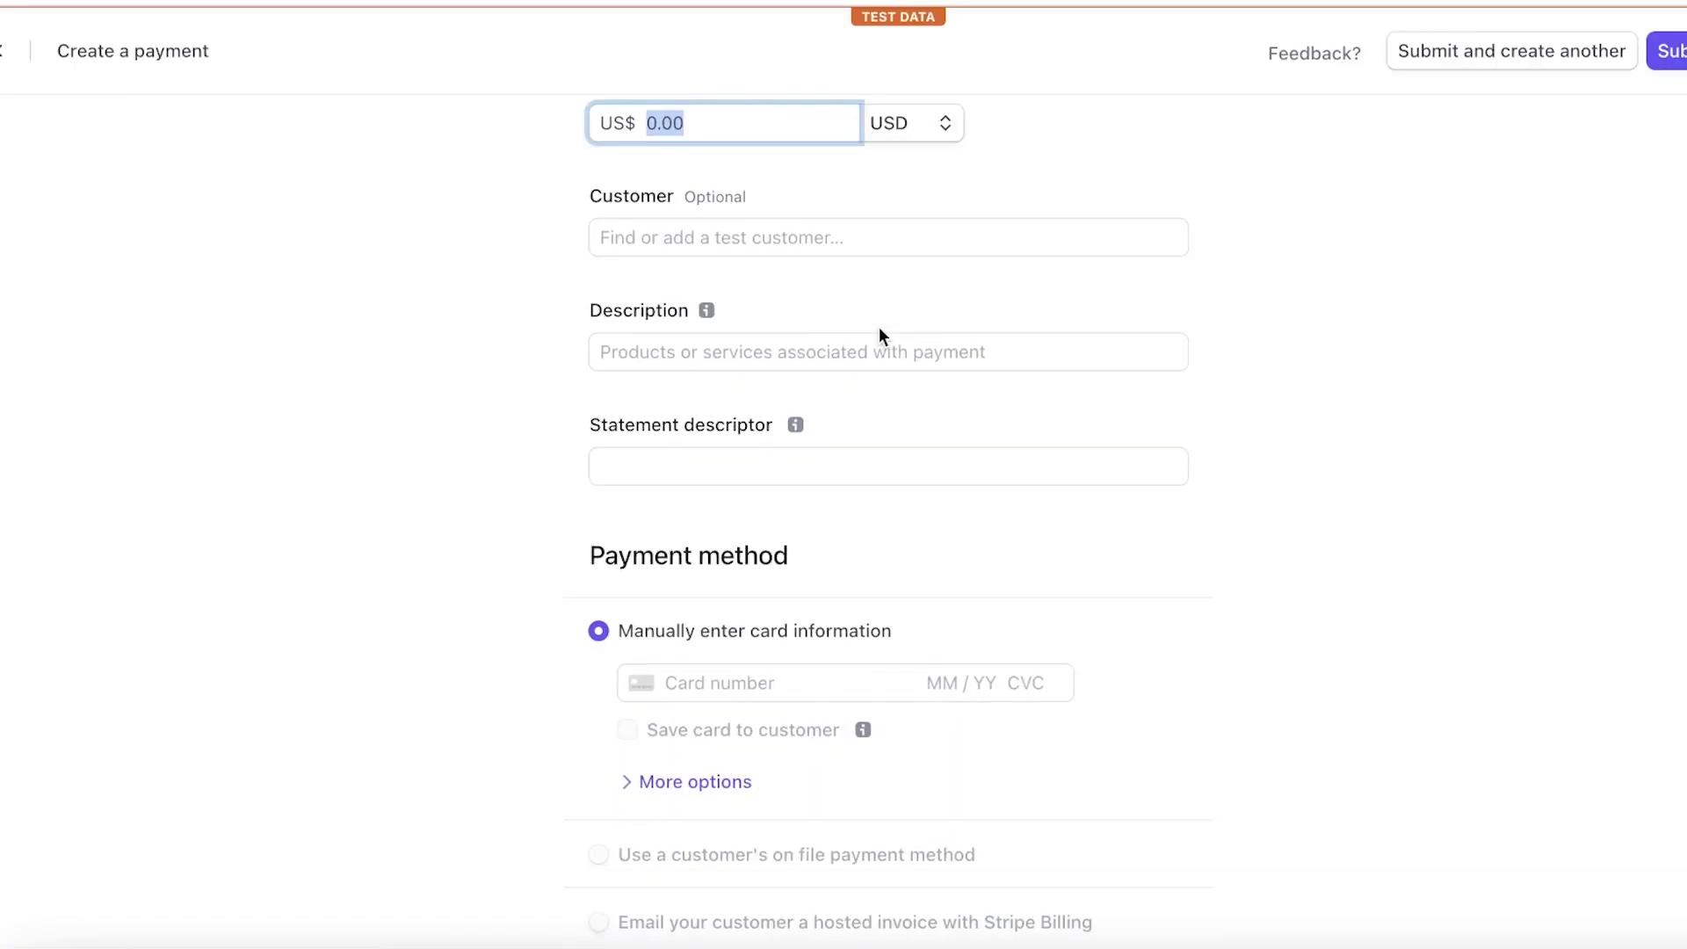
{"action": "left_click", "coordinate": [795, 235]}
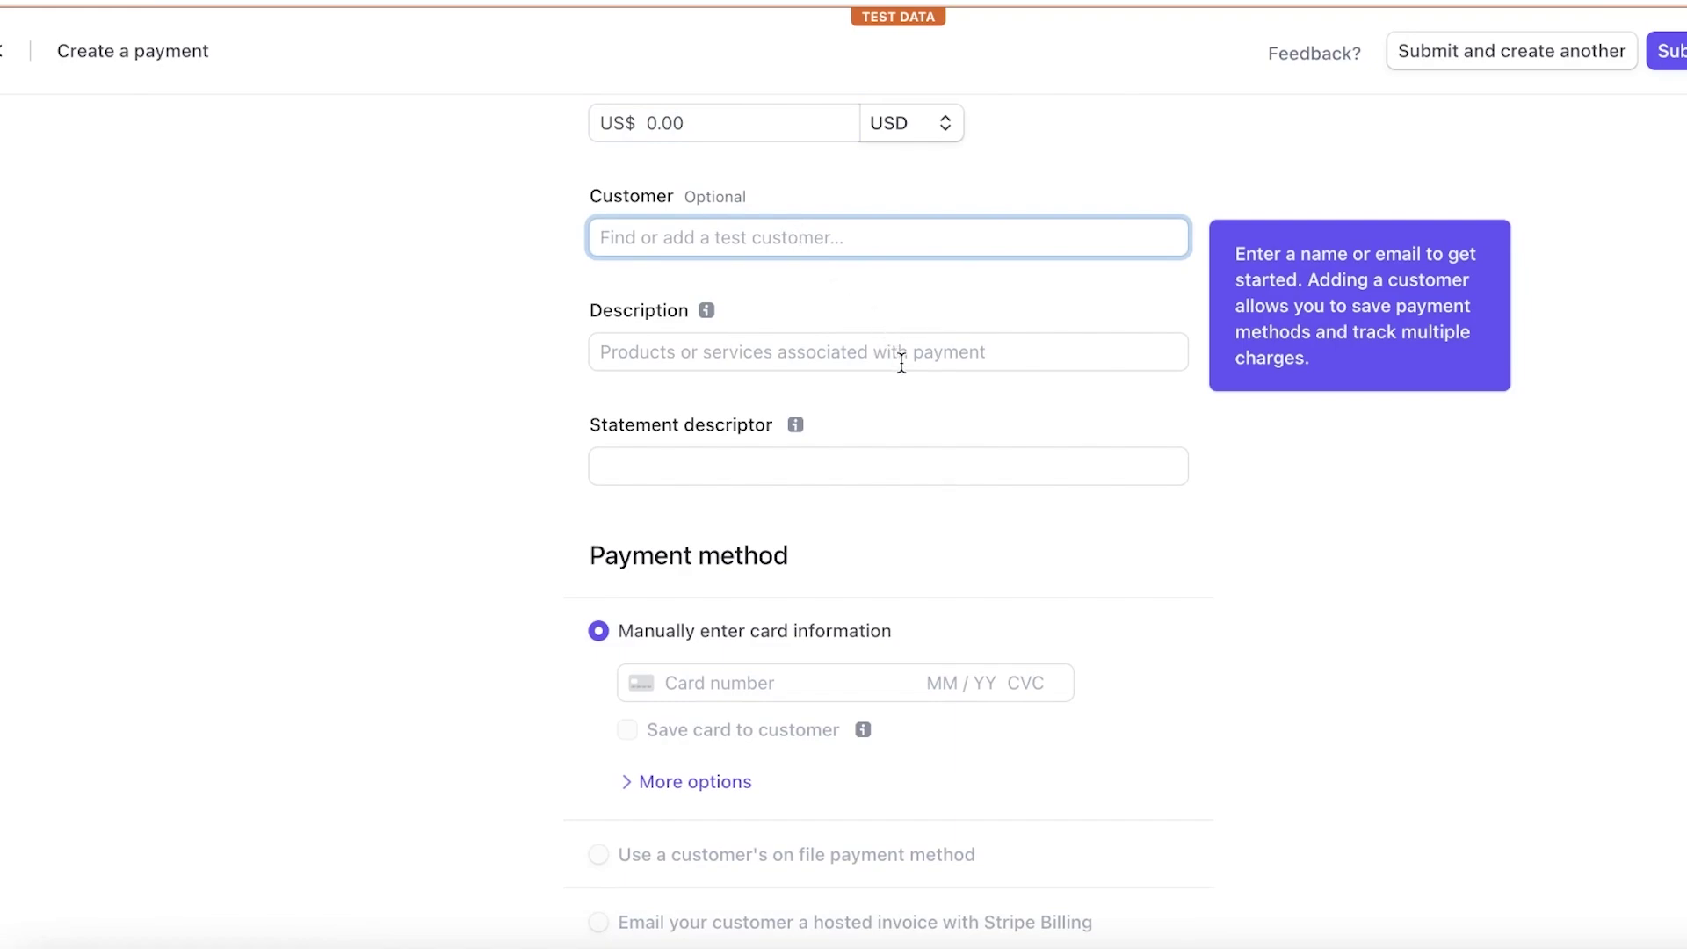
{"action": "scroll", "coordinate": [566, 380], "scroll_direction": "up", "scroll_amount": 3}
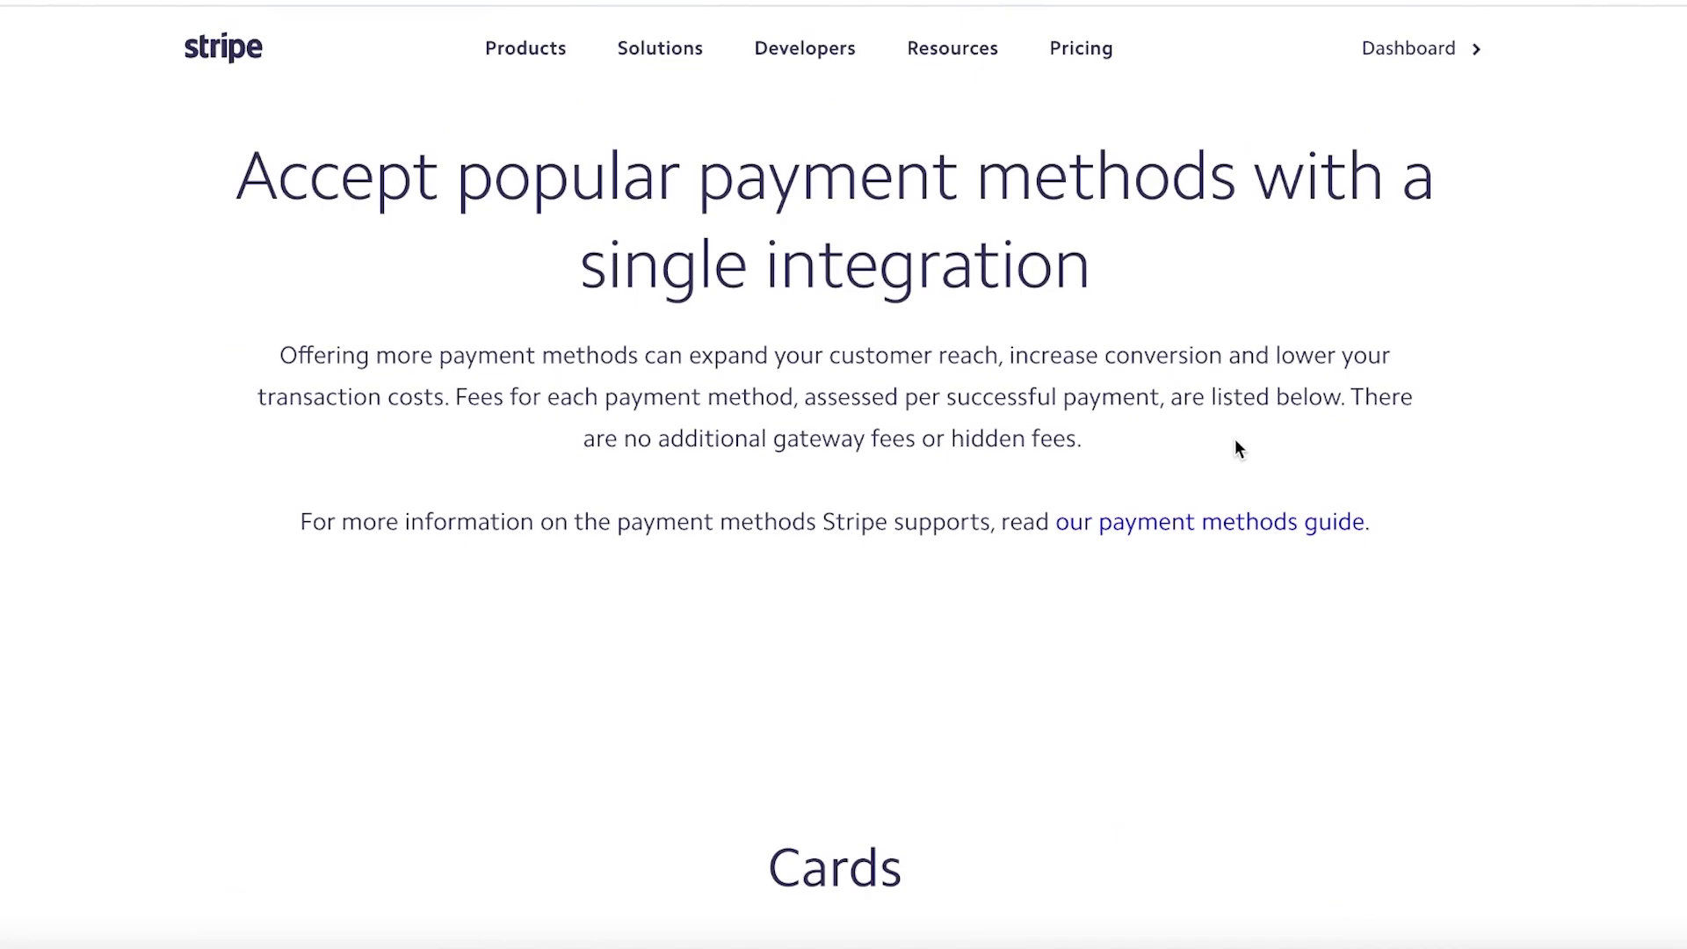
Step: Scroll through the Cards, Wallets and bank fees, e.g. $1.00 ACH Credit and $8.00 Wire
{"action": "scroll", "coordinate": [1235, 444], "scroll_direction": "down", "scroll_amount": 1}
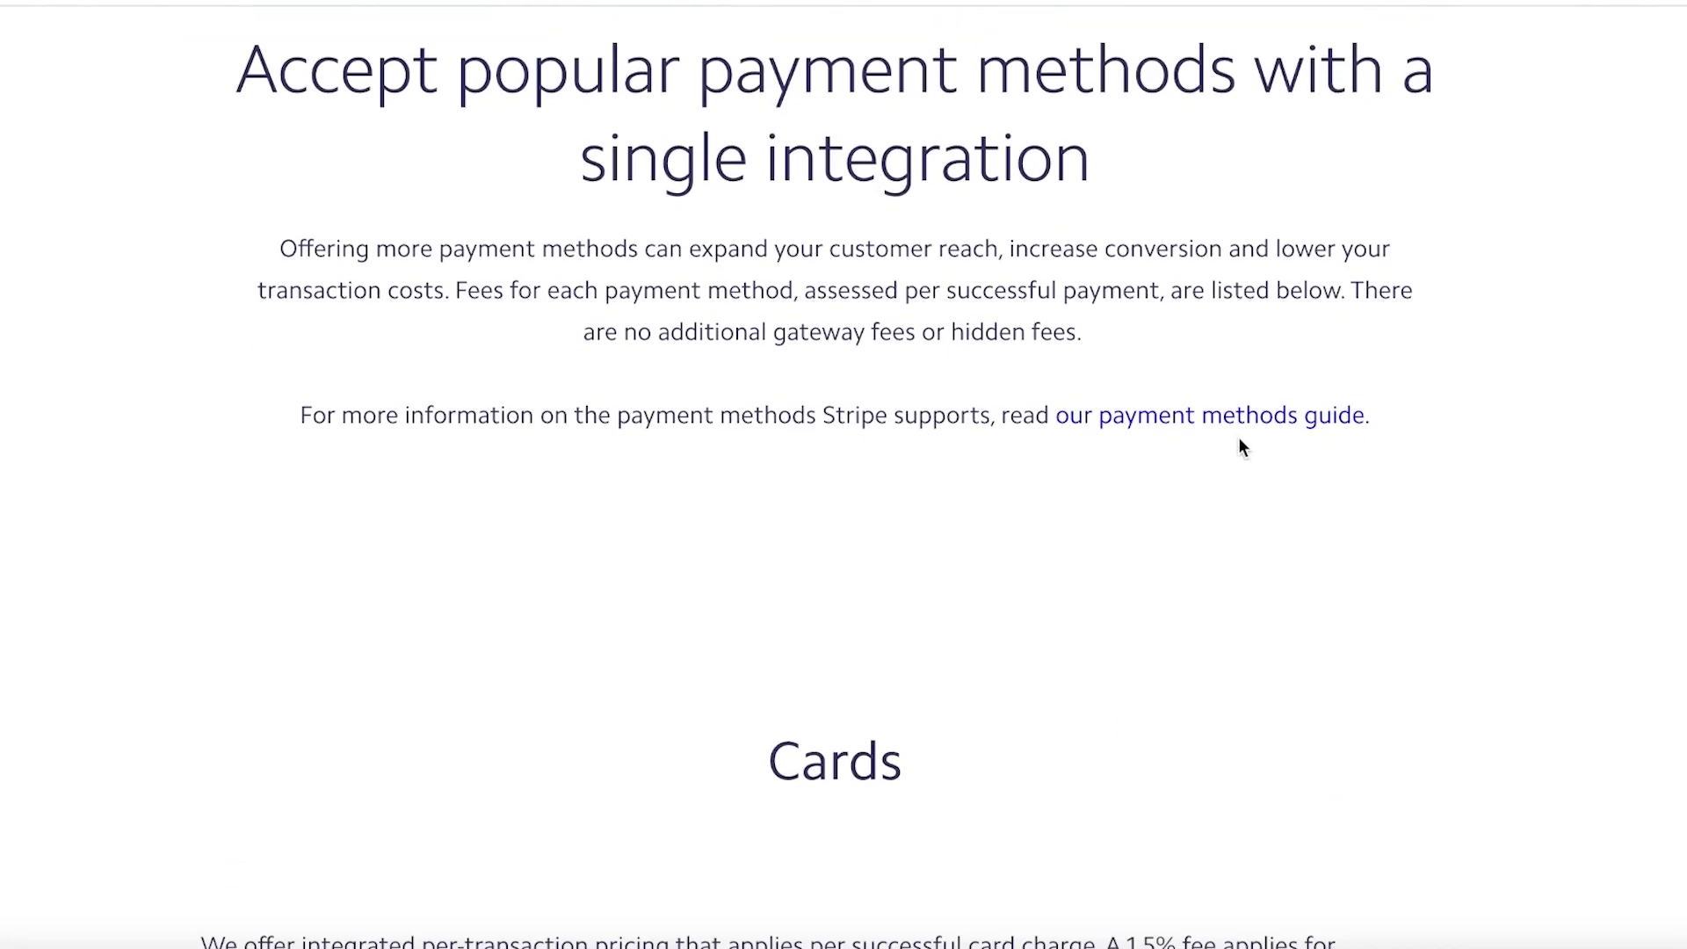
{"action": "scroll", "coordinate": [1237, 439], "scroll_direction": "down", "scroll_amount": 8}
{"action": "scroll", "coordinate": [1238, 439], "scroll_direction": "up", "scroll_amount": 7}
{"action": "scroll", "coordinate": [1237, 439], "scroll_direction": "down", "scroll_amount": 5}
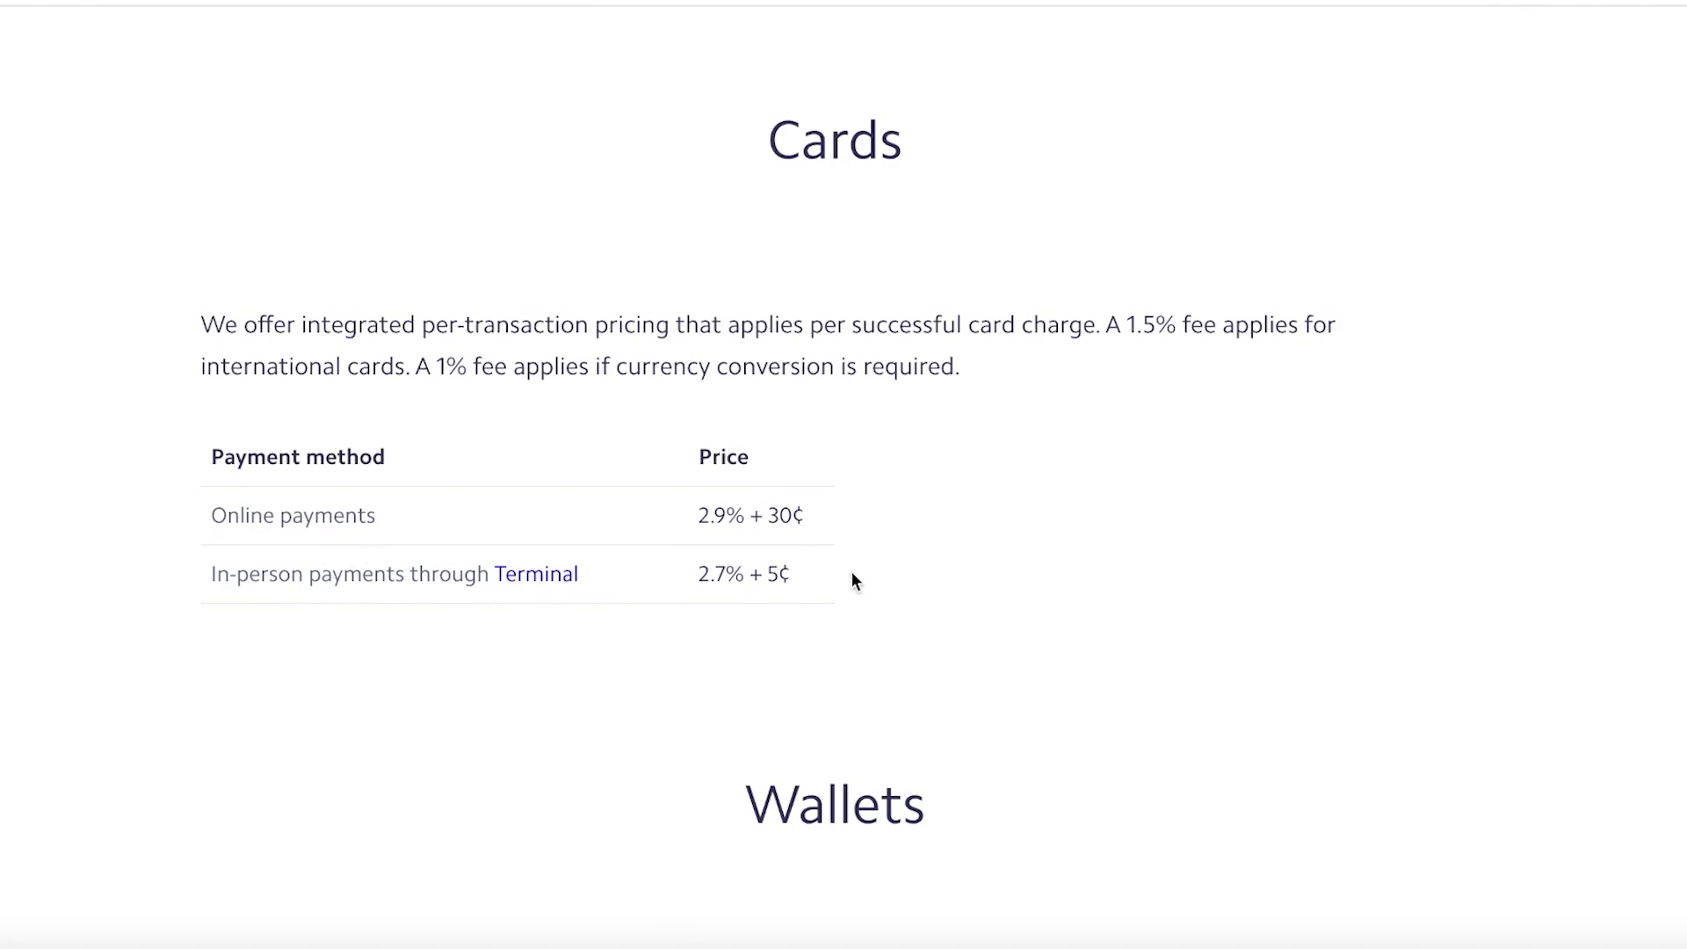
{"action": "scroll", "coordinate": [852, 579], "scroll_direction": "down", "scroll_amount": 4}
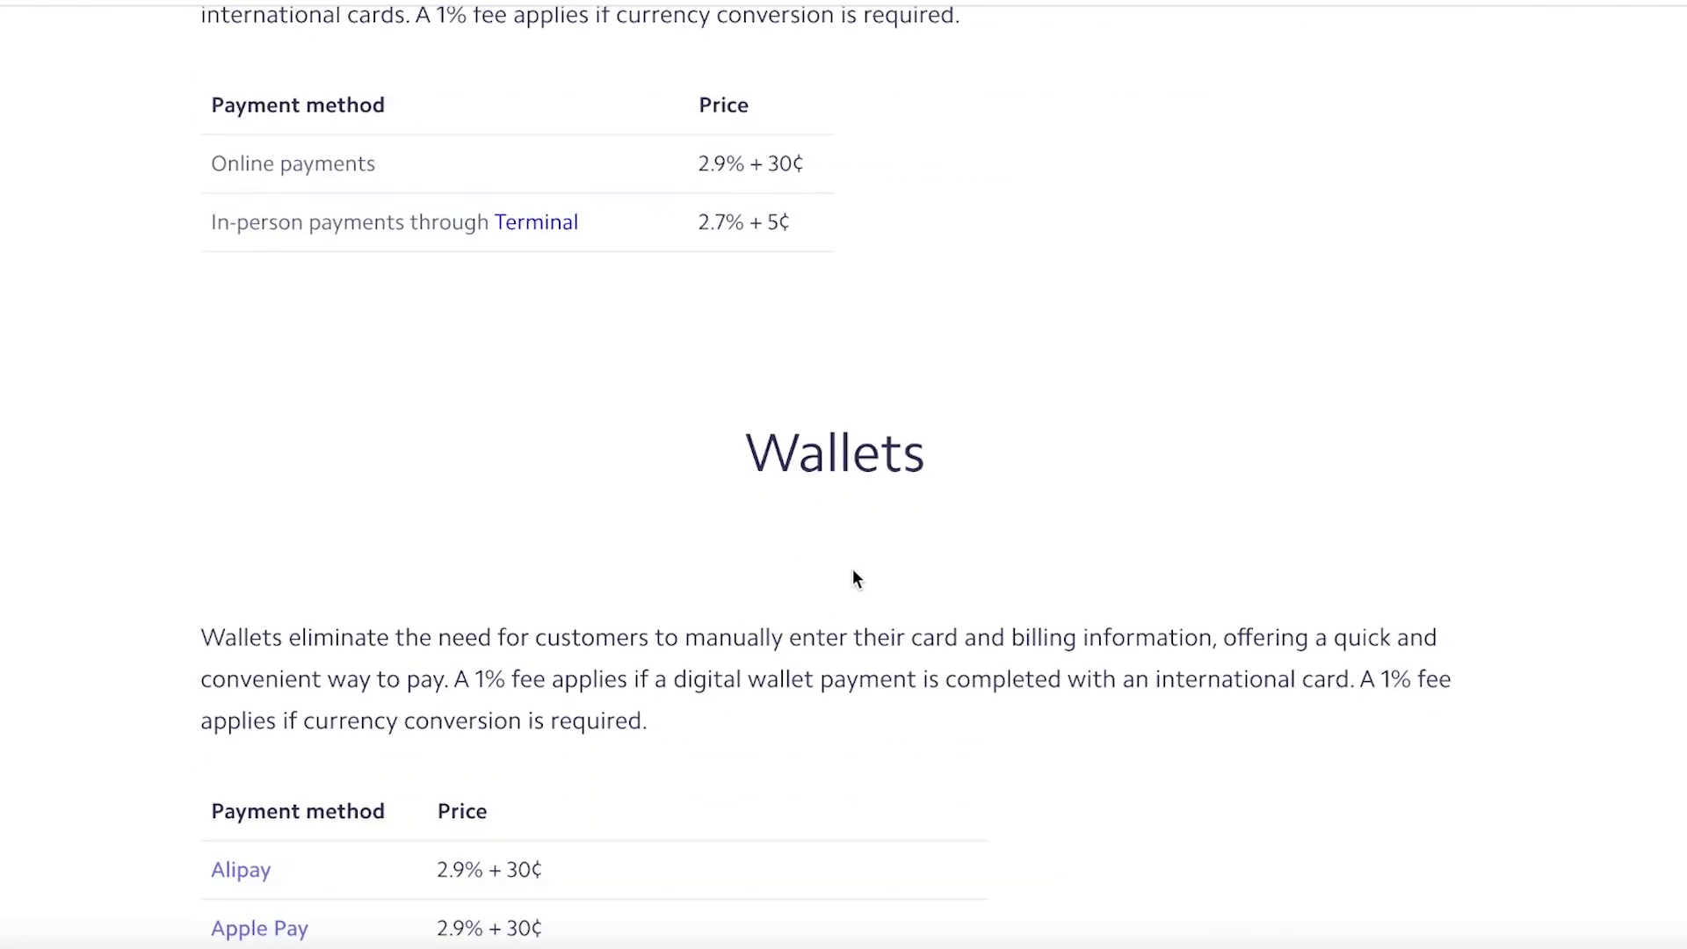
{"action": "scroll", "coordinate": [853, 575], "scroll_direction": "down", "scroll_amount": 4}
{"action": "scroll", "coordinate": [854, 572], "scroll_direction": "down", "scroll_amount": 3}
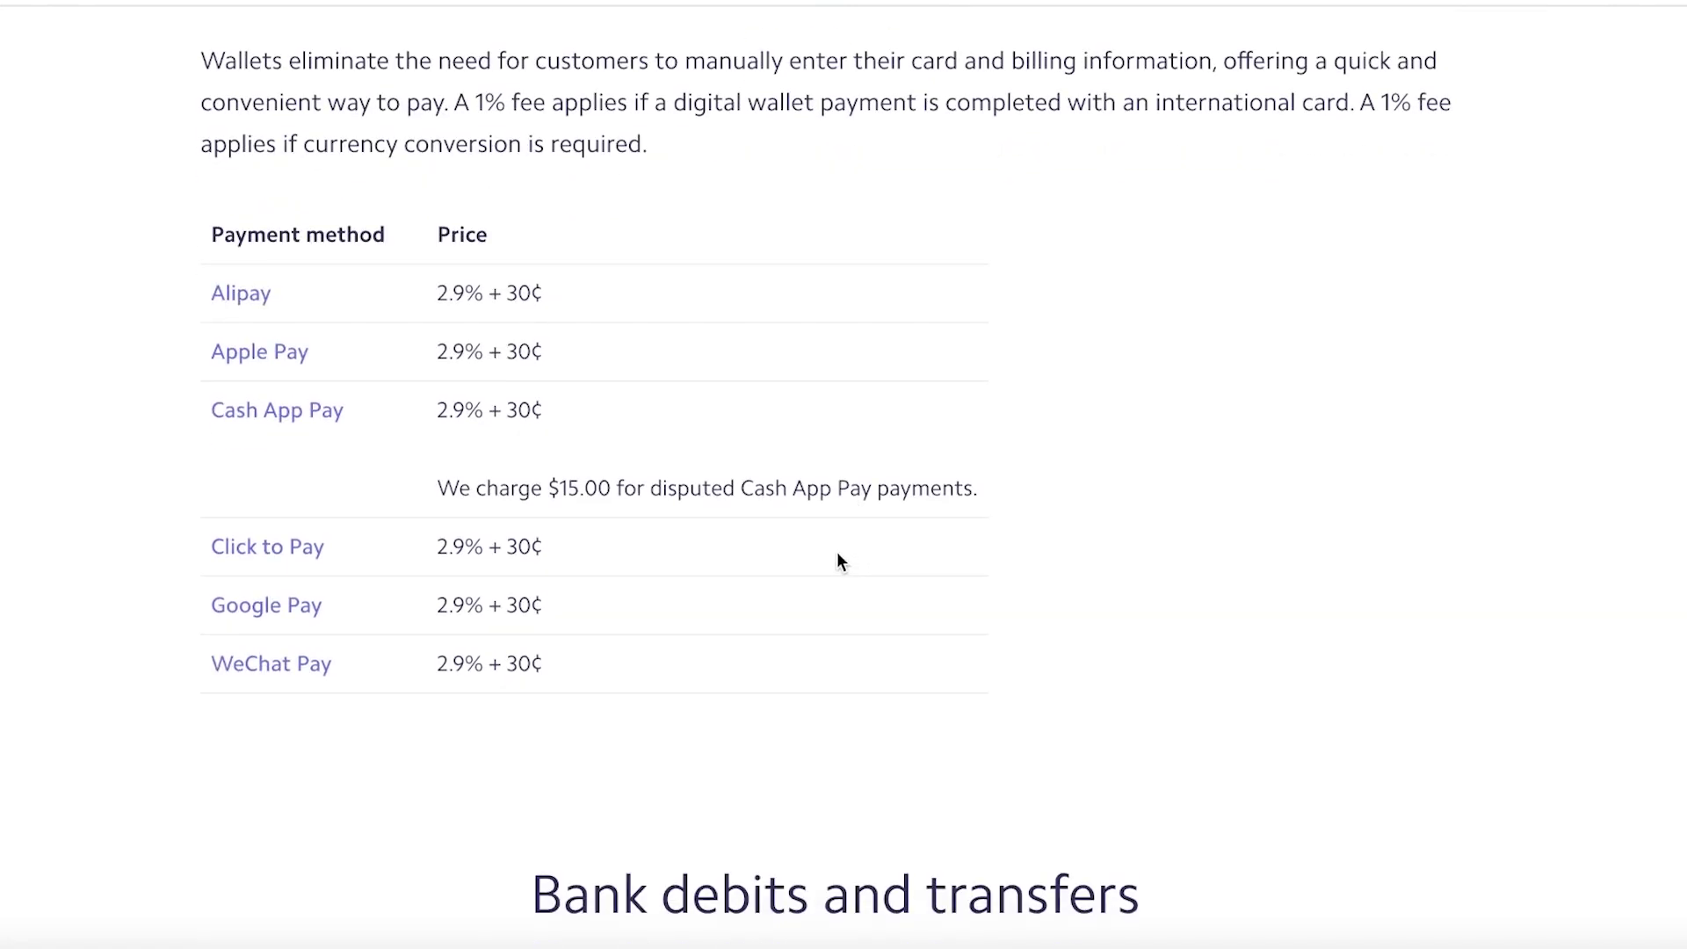
{"action": "scroll", "coordinate": [836, 560], "scroll_direction": "up", "scroll_amount": 1}
{"action": "scroll", "coordinate": [840, 562], "scroll_direction": "down", "scroll_amount": 13}
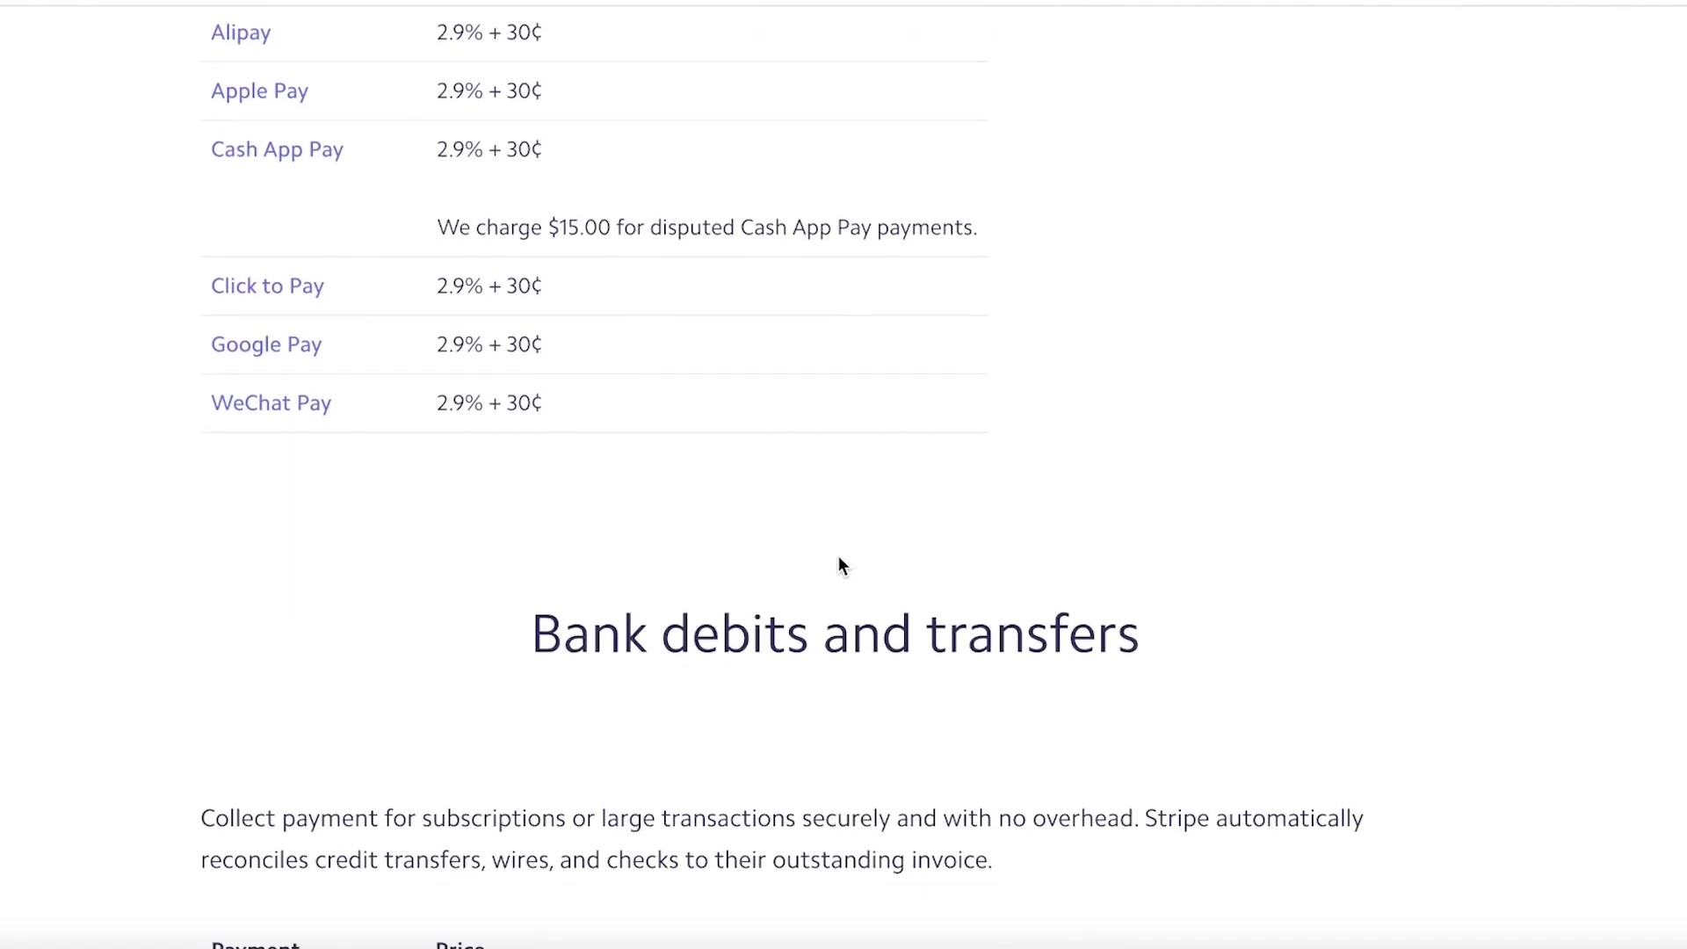
{"action": "scroll", "coordinate": [842, 567], "scroll_direction": "up", "scroll_amount": 3}
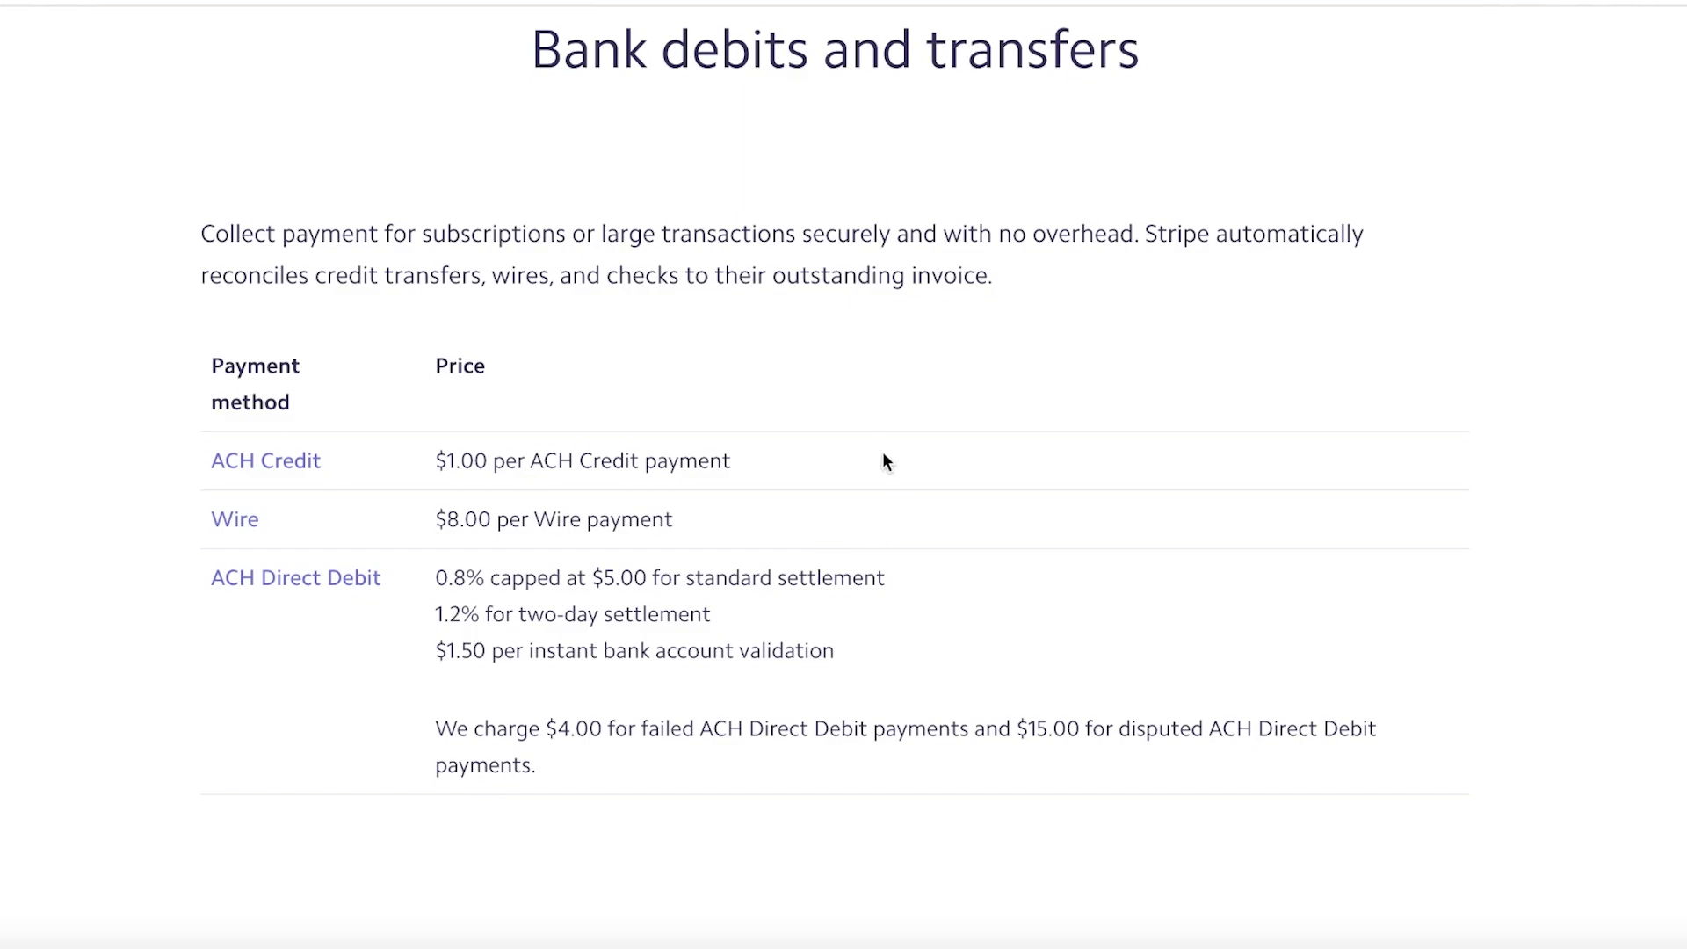
{"action": "scroll", "coordinate": [861, 430], "scroll_direction": "up", "scroll_amount": 1}
{"action": "scroll", "coordinate": [833, 406], "scroll_direction": "down", "scroll_amount": 1}
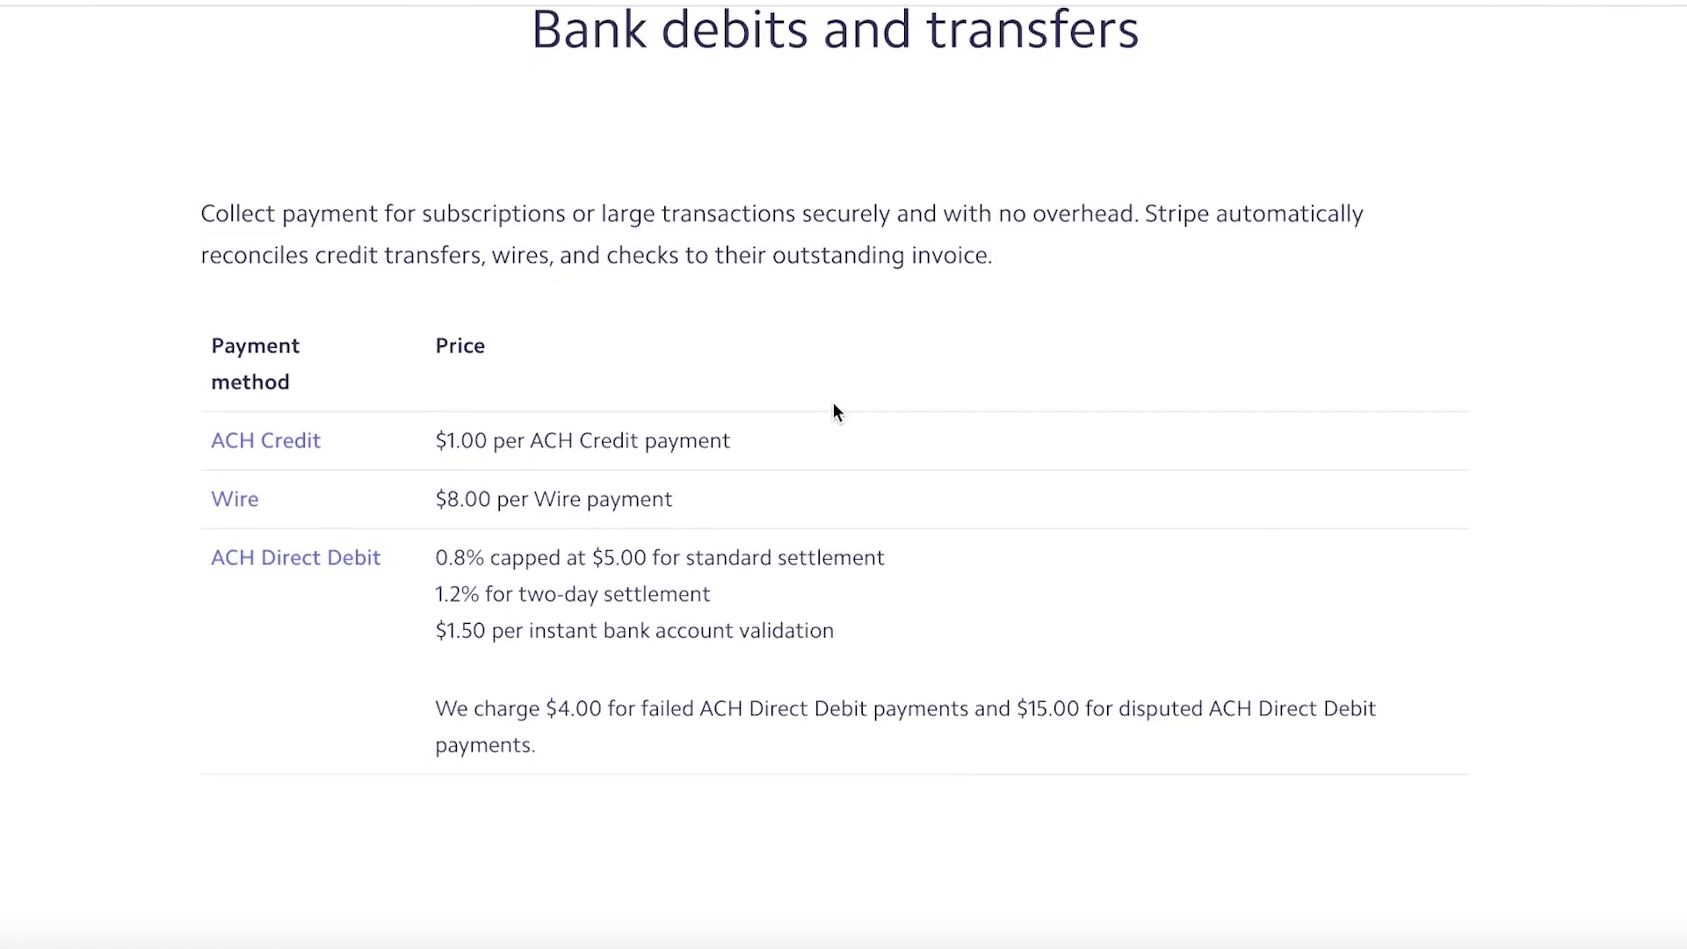
{"action": "scroll", "coordinate": [833, 407], "scroll_direction": "down", "scroll_amount": 8}
Step: Scroll through the international payment method, Afterpay (6% + 30¢) and Klarna fees on the pricing page
{"action": "scroll", "coordinate": [840, 413], "scroll_direction": "up", "scroll_amount": 4}
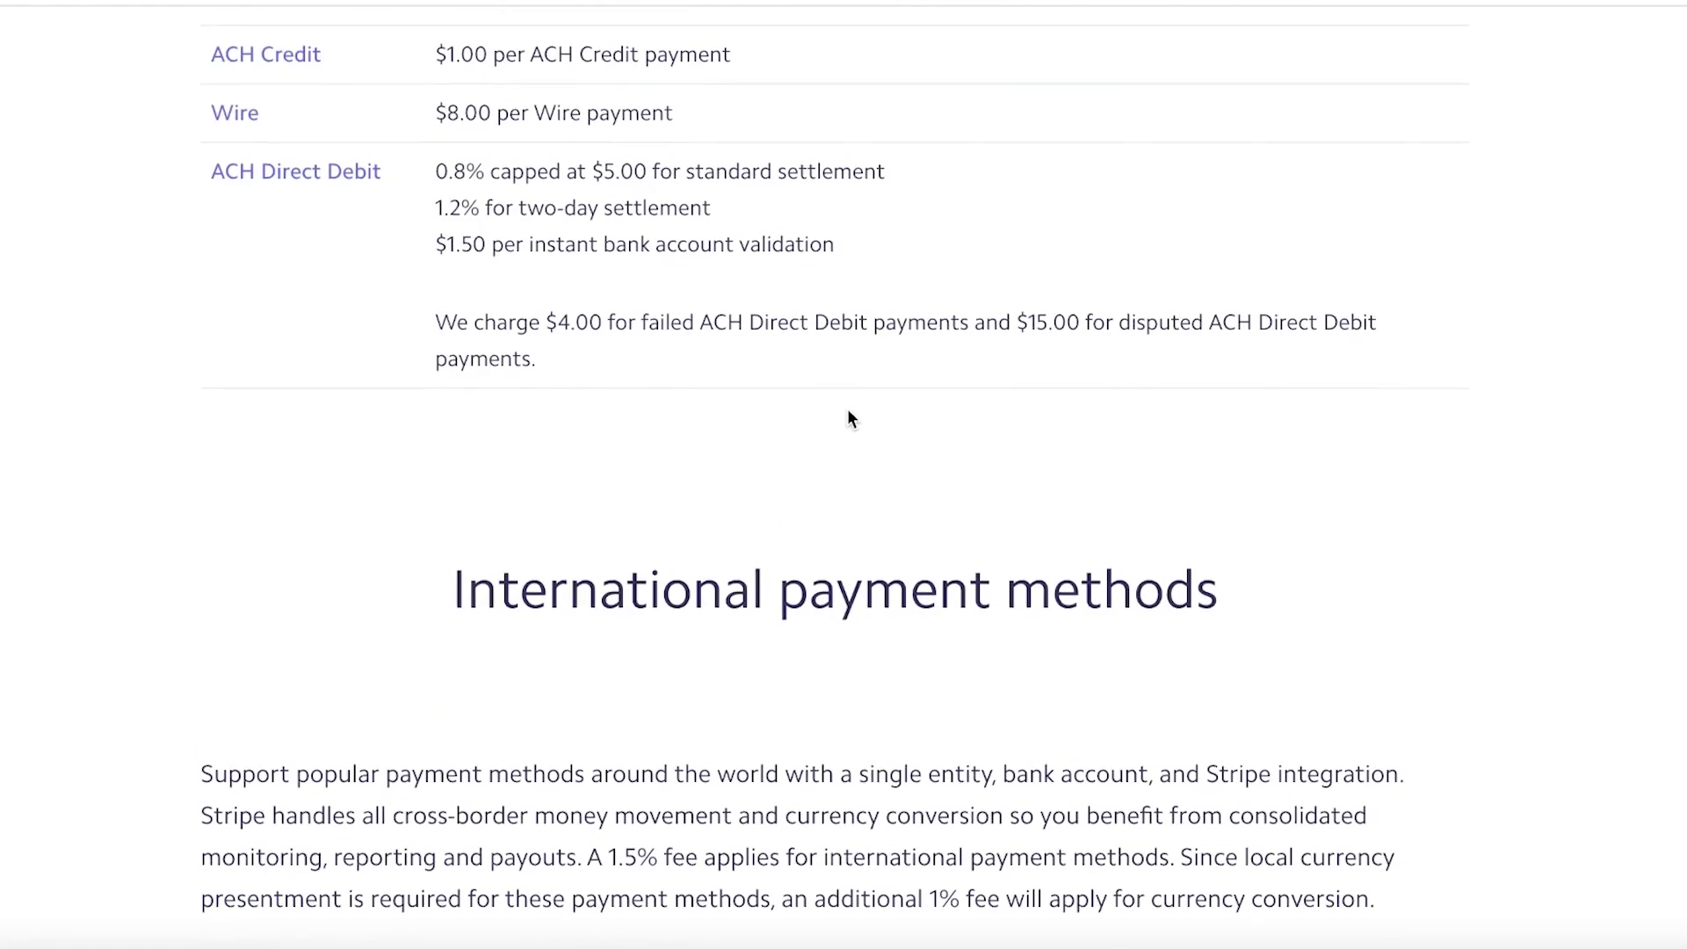
{"action": "scroll", "coordinate": [848, 416], "scroll_direction": "down", "scroll_amount": 3}
{"action": "scroll", "coordinate": [850, 420], "scroll_direction": "down", "scroll_amount": 3}
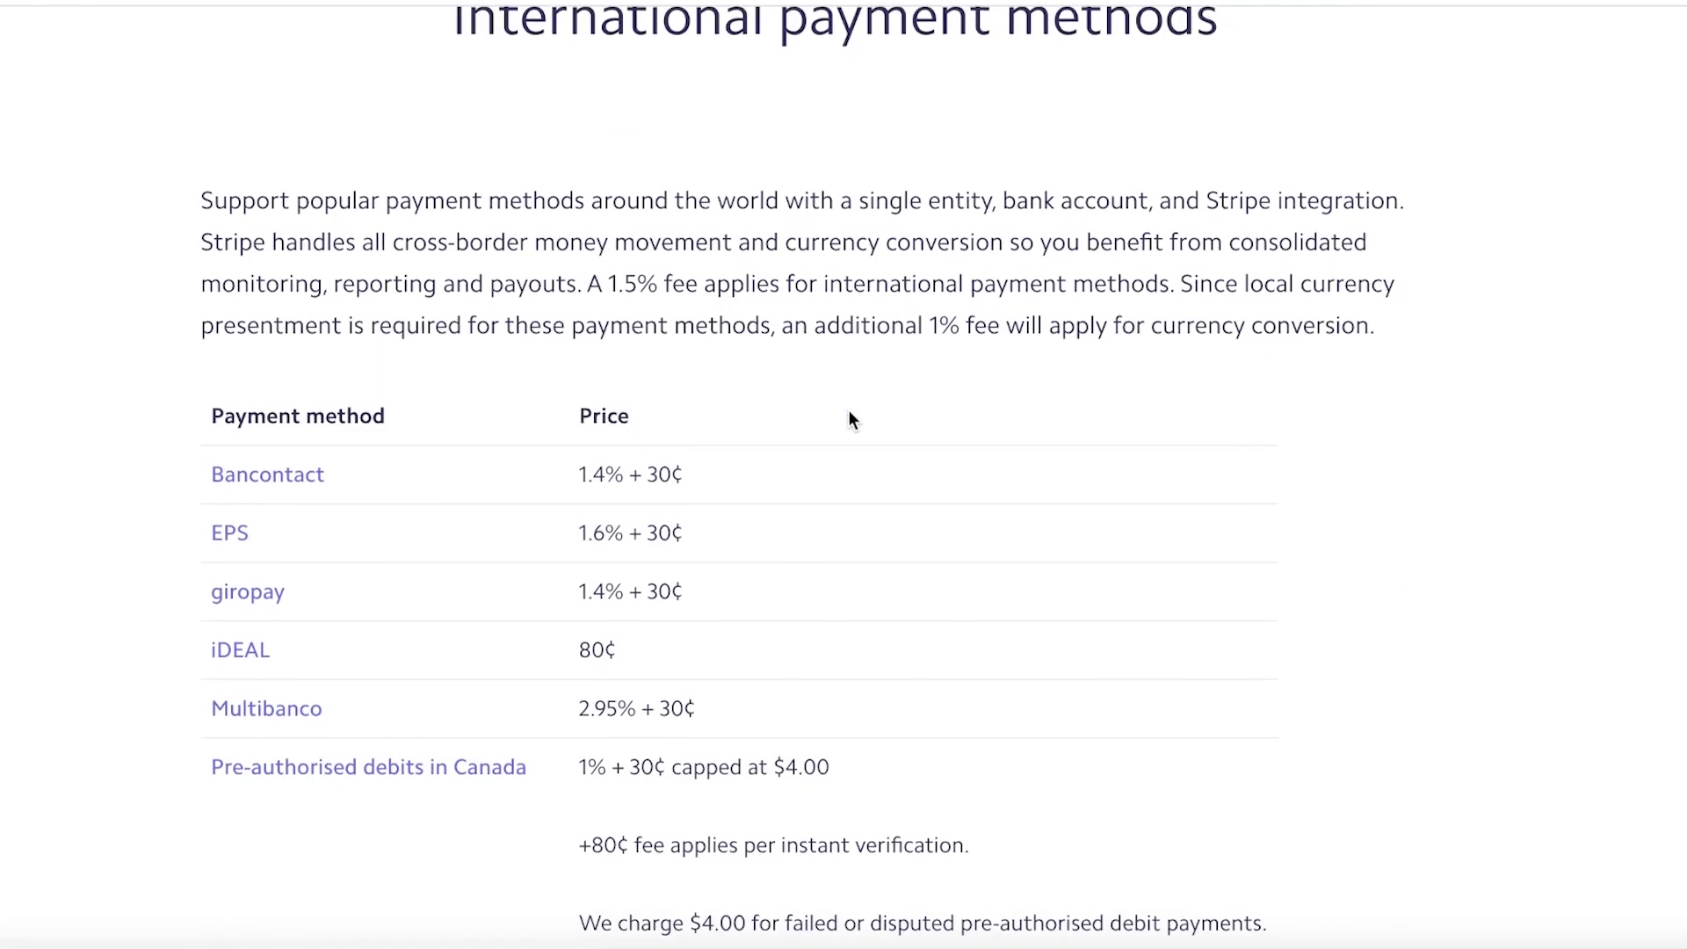
{"action": "scroll", "coordinate": [850, 420], "scroll_direction": "down", "scroll_amount": 2}
{"action": "scroll", "coordinate": [851, 420], "scroll_direction": "down", "scroll_amount": 4}
{"action": "scroll", "coordinate": [850, 420], "scroll_direction": "down", "scroll_amount": 5}
{"action": "scroll", "coordinate": [849, 420], "scroll_direction": "down", "scroll_amount": 8}
{"action": "scroll", "coordinate": [848, 420], "scroll_direction": "up", "scroll_amount": 13}
{"action": "scroll", "coordinate": [849, 420], "scroll_direction": "down", "scroll_amount": 9}
{"action": "scroll", "coordinate": [848, 420], "scroll_direction": "down", "scroll_amount": 20}
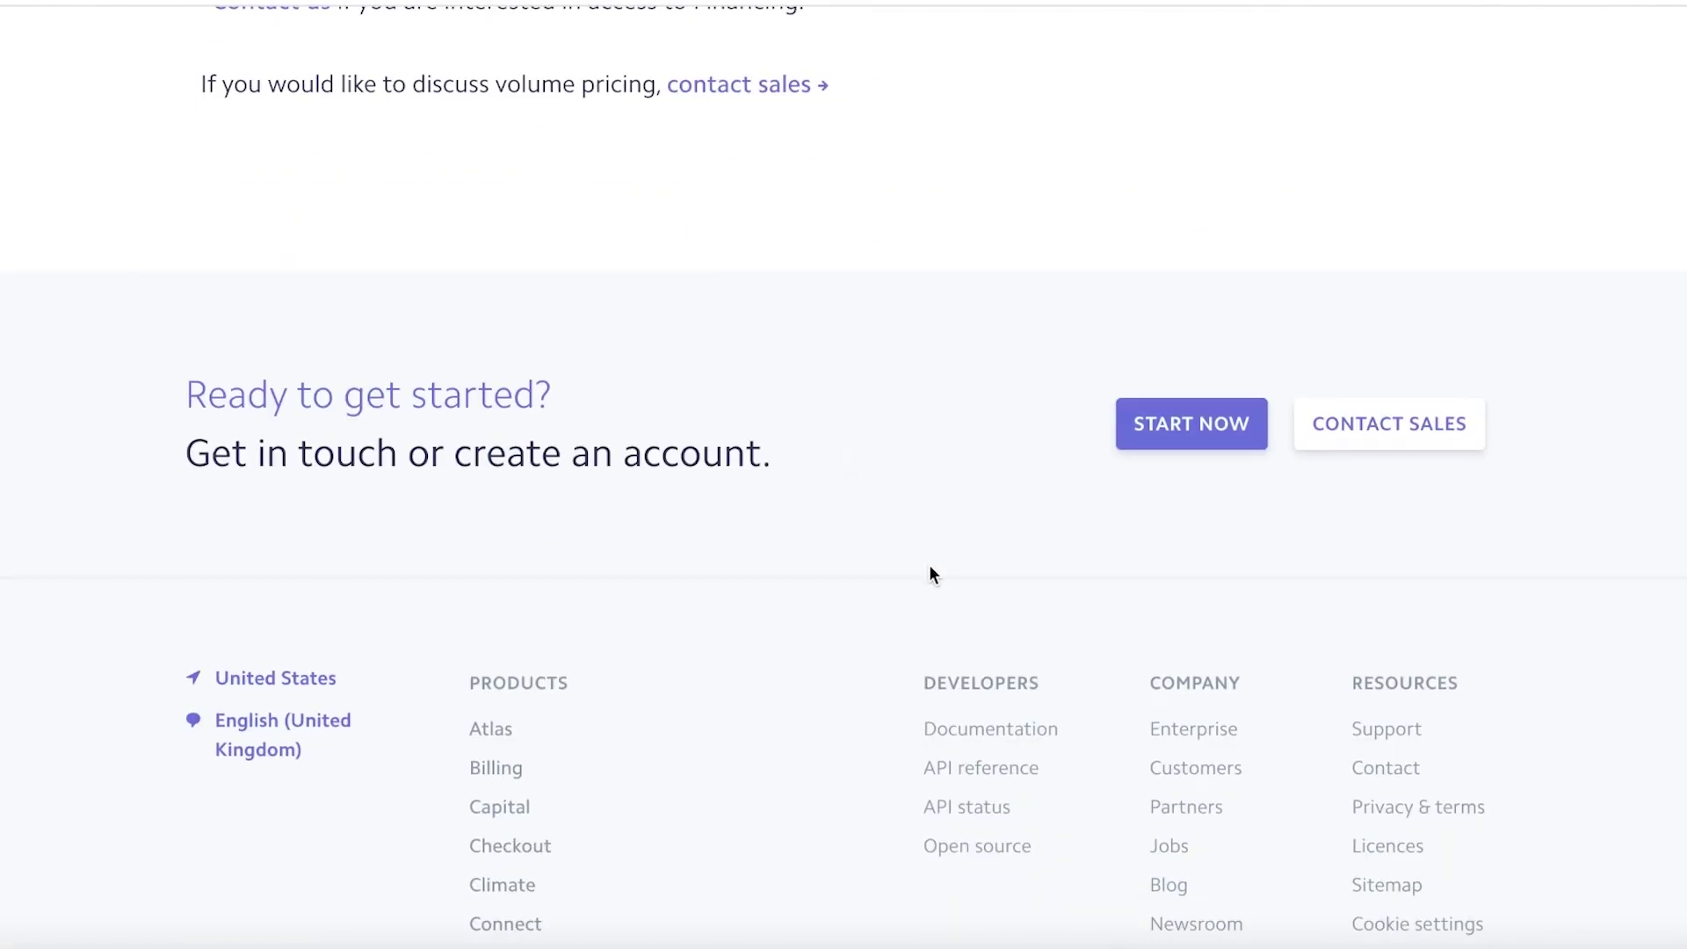
{"action": "scroll", "coordinate": [930, 566], "scroll_direction": "up", "scroll_amount": 12}
{"action": "scroll", "coordinate": [983, 590], "scroll_direction": "down", "scroll_amount": 8}
{"action": "scroll", "coordinate": [830, 505], "scroll_direction": "up", "scroll_amount": 15}
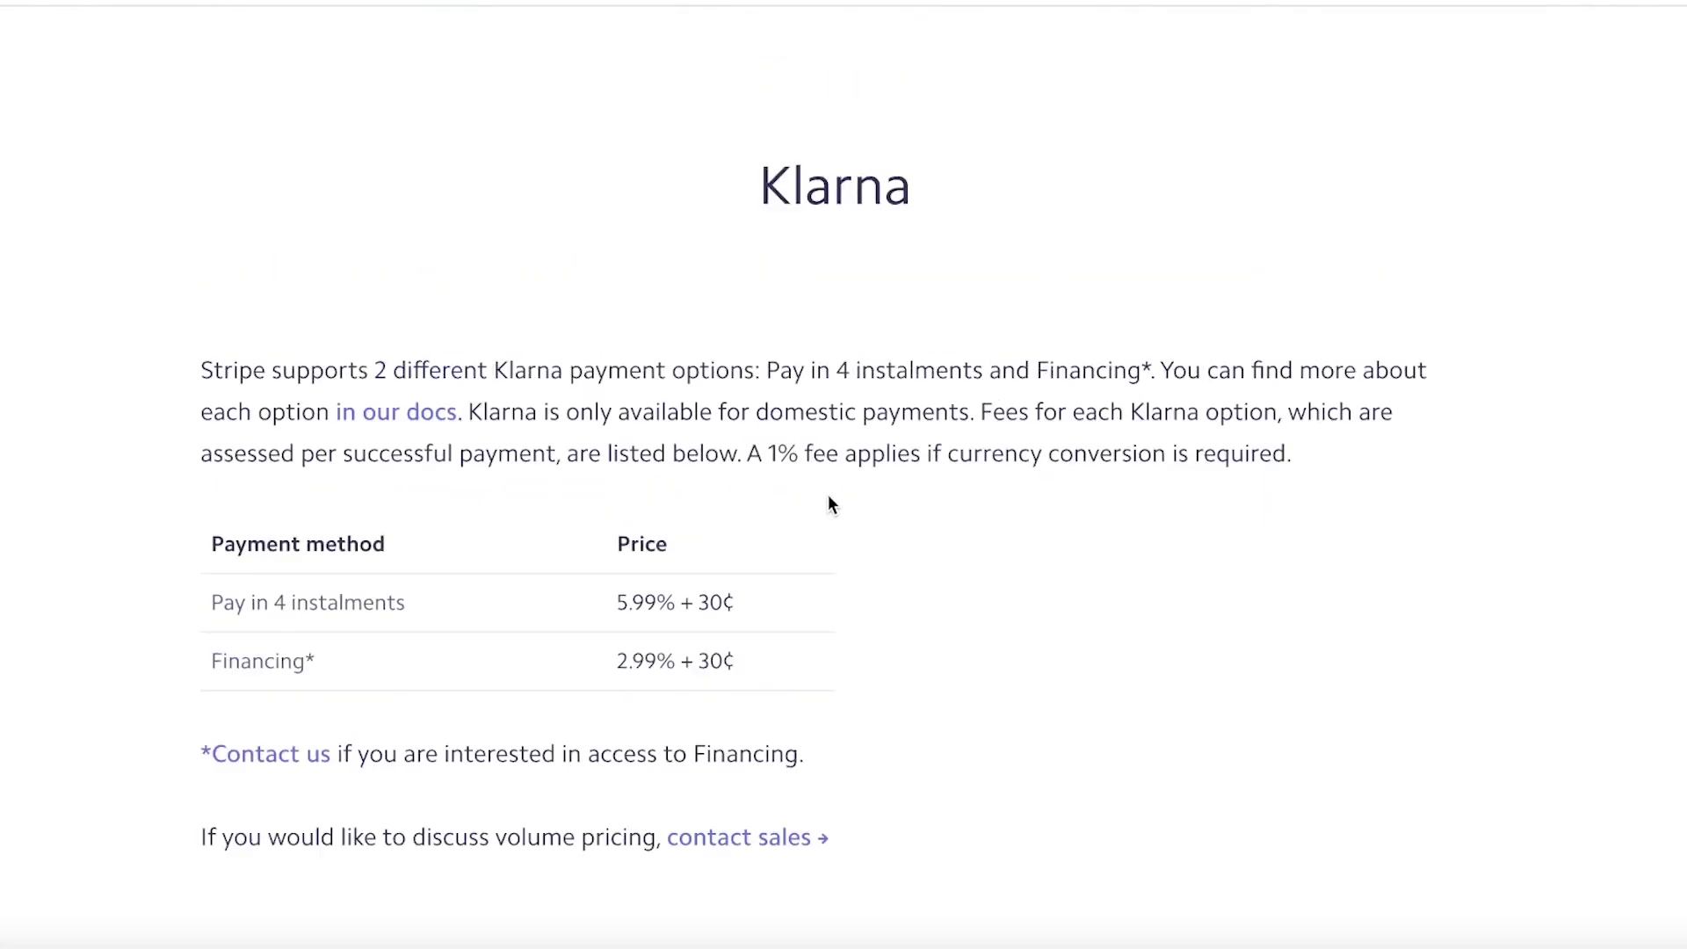
{"action": "scroll", "coordinate": [831, 501], "scroll_direction": "down", "scroll_amount": 7}
{"action": "scroll", "coordinate": [831, 510], "scroll_direction": "up", "scroll_amount": 1}
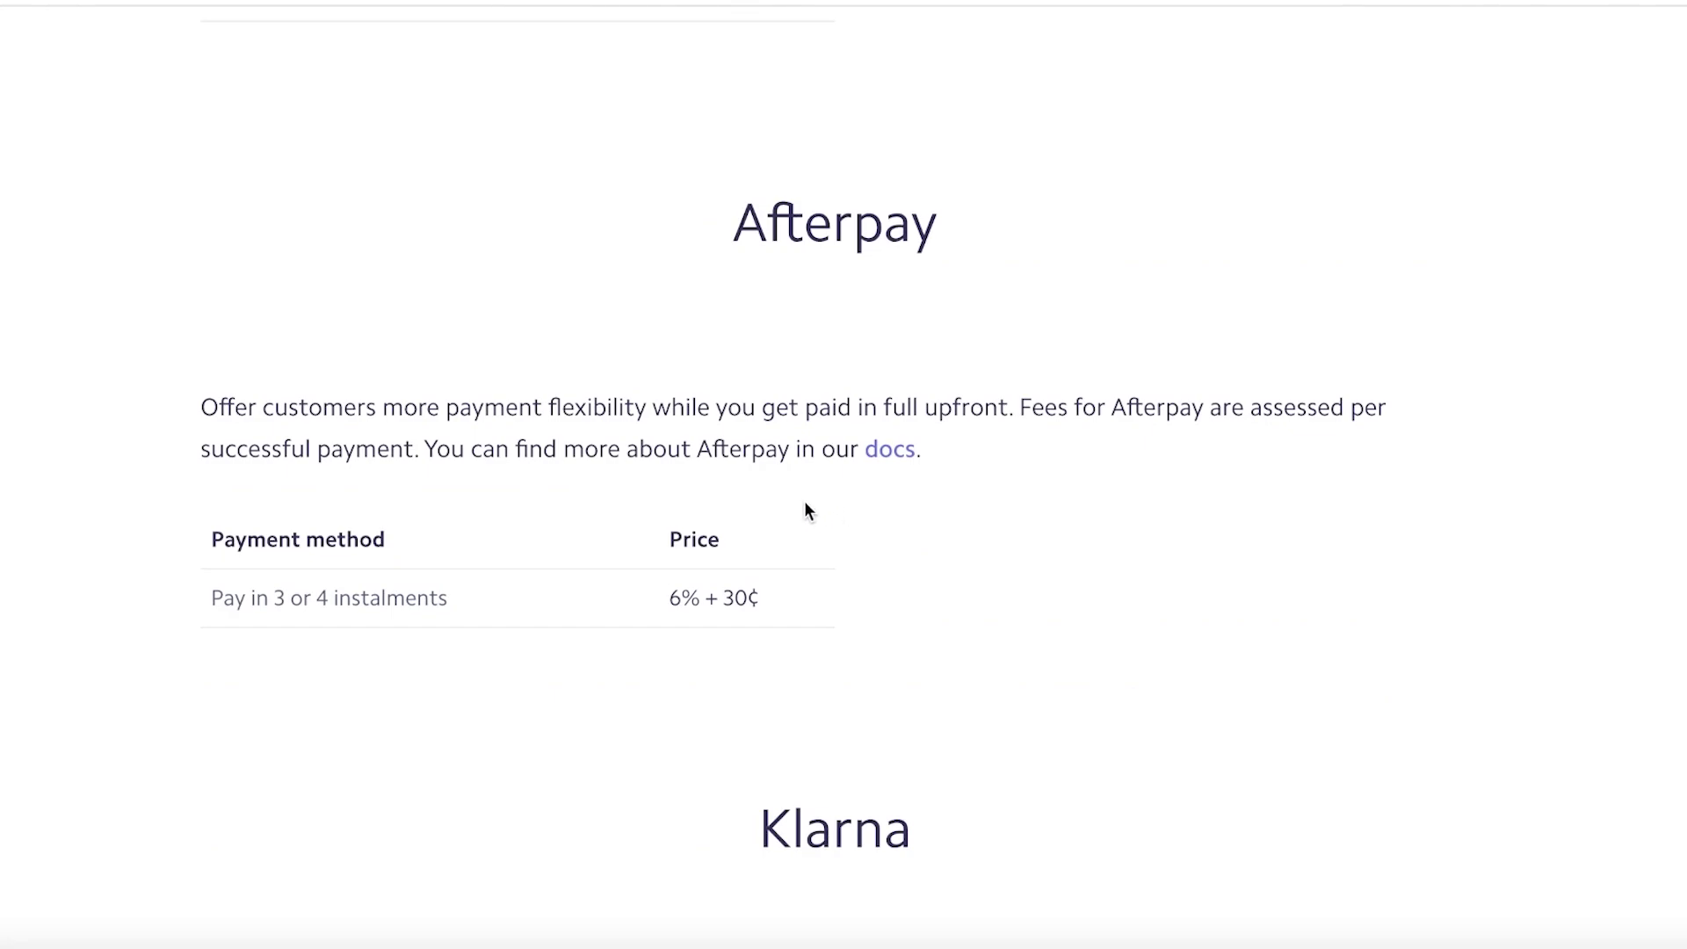
{"action": "scroll", "coordinate": [803, 501], "scroll_direction": "down", "scroll_amount": 1}
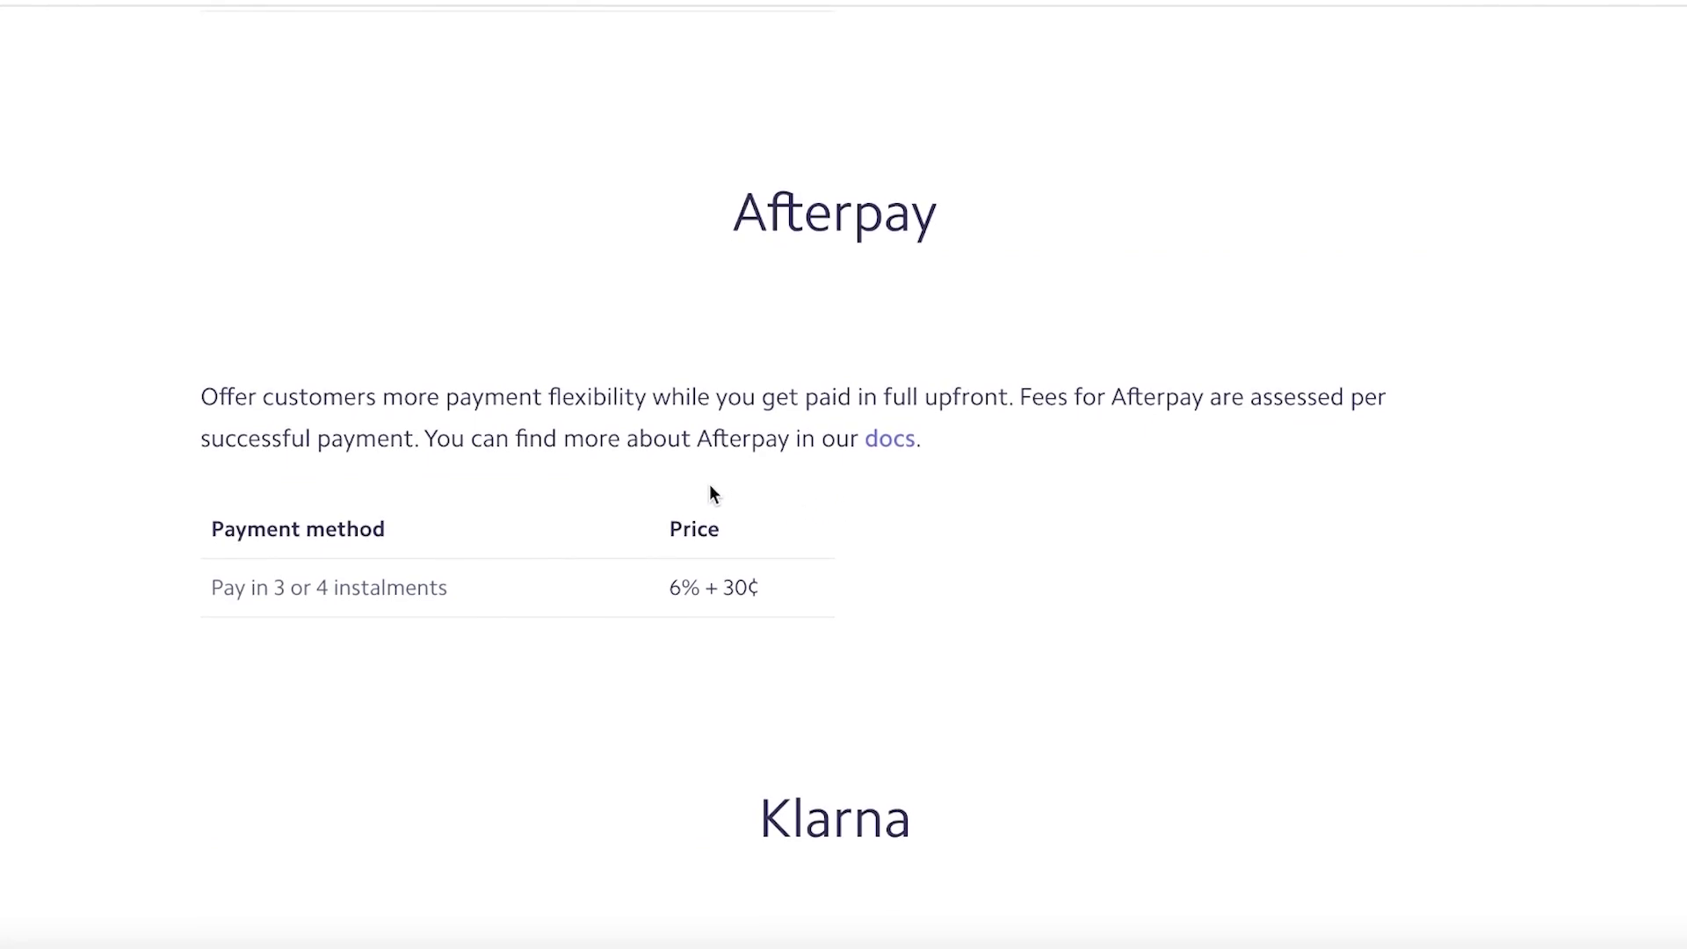
{"action": "scroll", "coordinate": [711, 487], "scroll_direction": "down", "scroll_amount": 5}
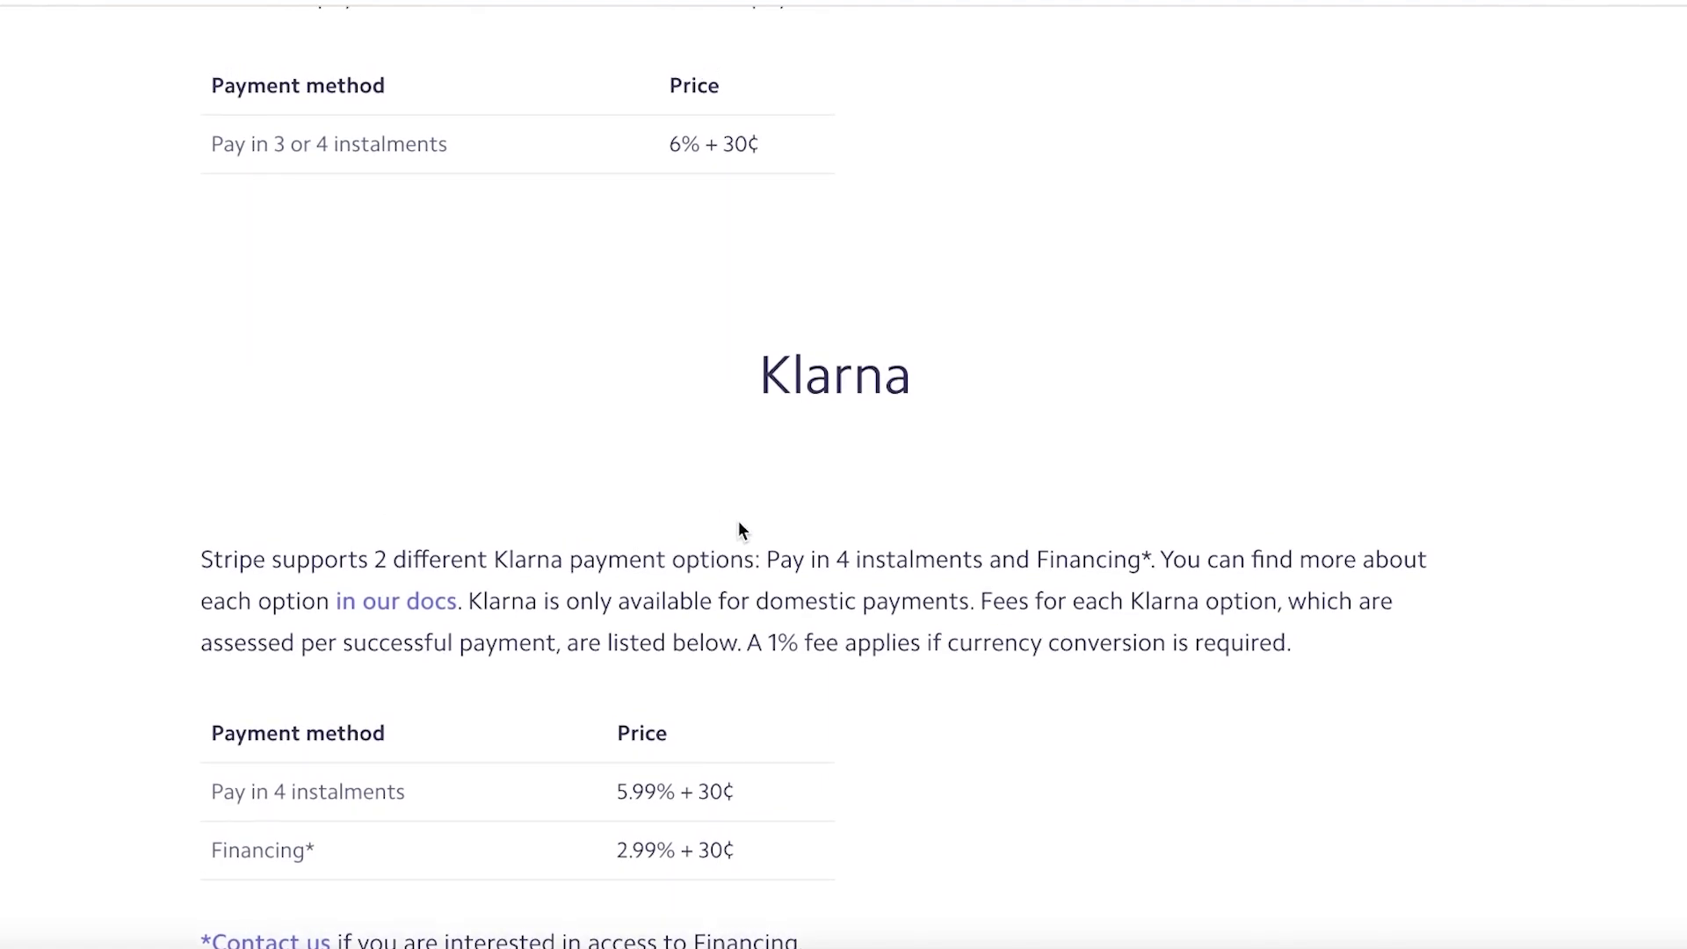
{"action": "scroll", "coordinate": [747, 532], "scroll_direction": "up", "scroll_amount": 1}
{"action": "scroll", "coordinate": [752, 545], "scroll_direction": "down", "scroll_amount": 1}
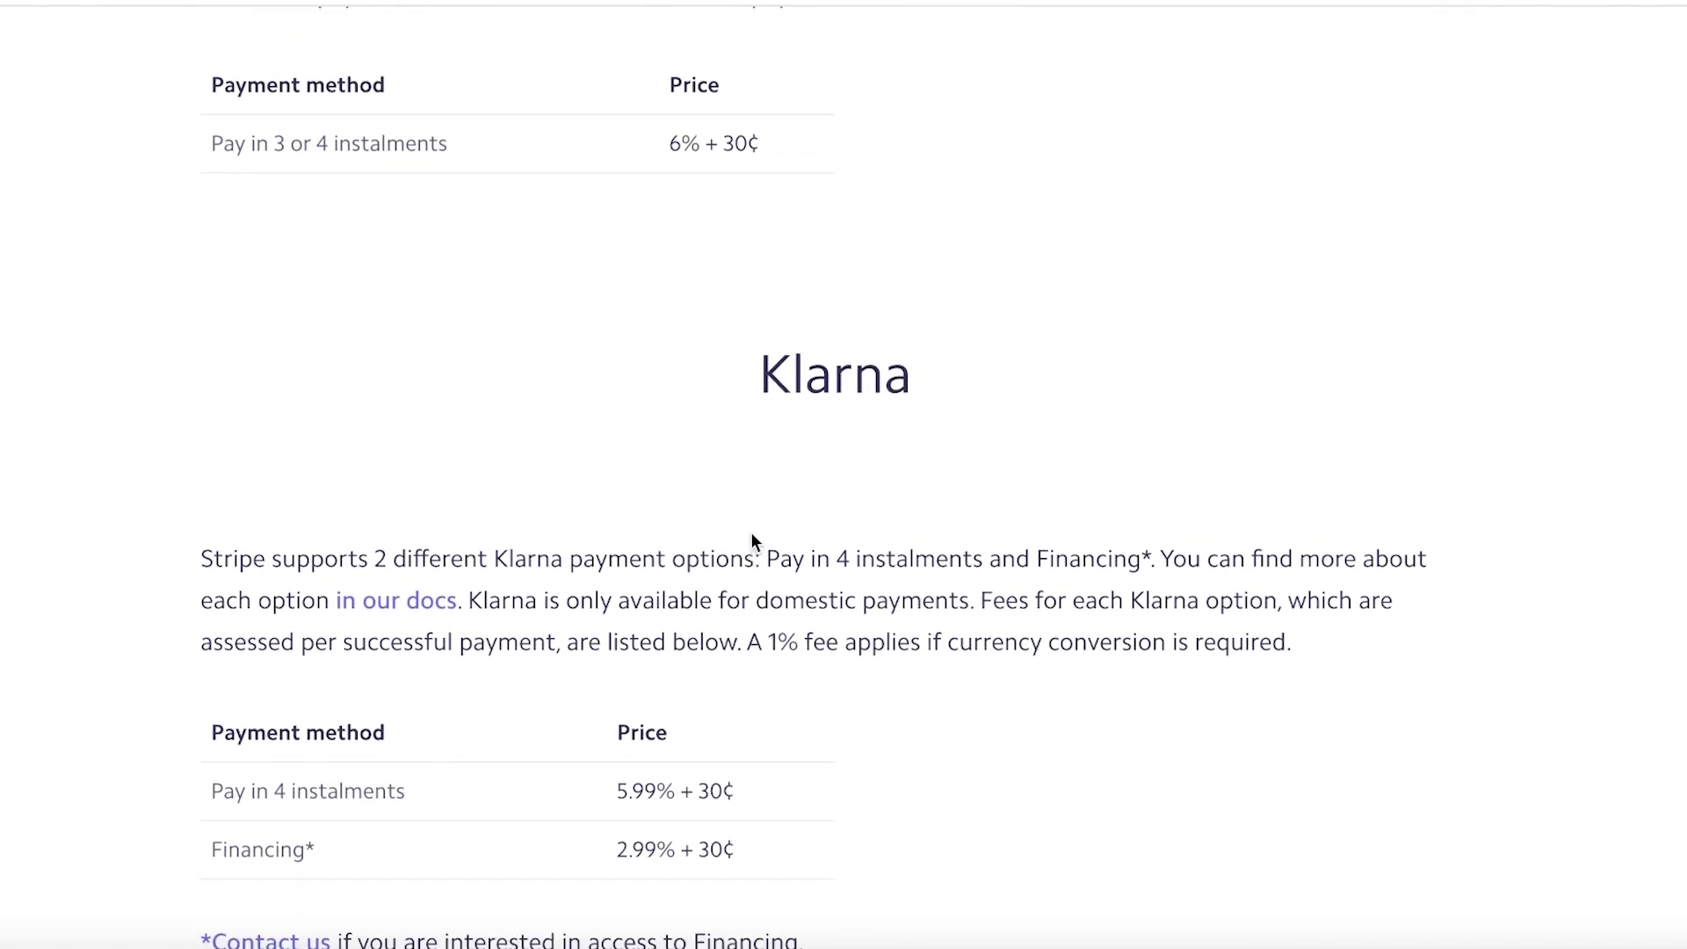
{"action": "scroll", "coordinate": [751, 538], "scroll_direction": "down", "scroll_amount": 1}
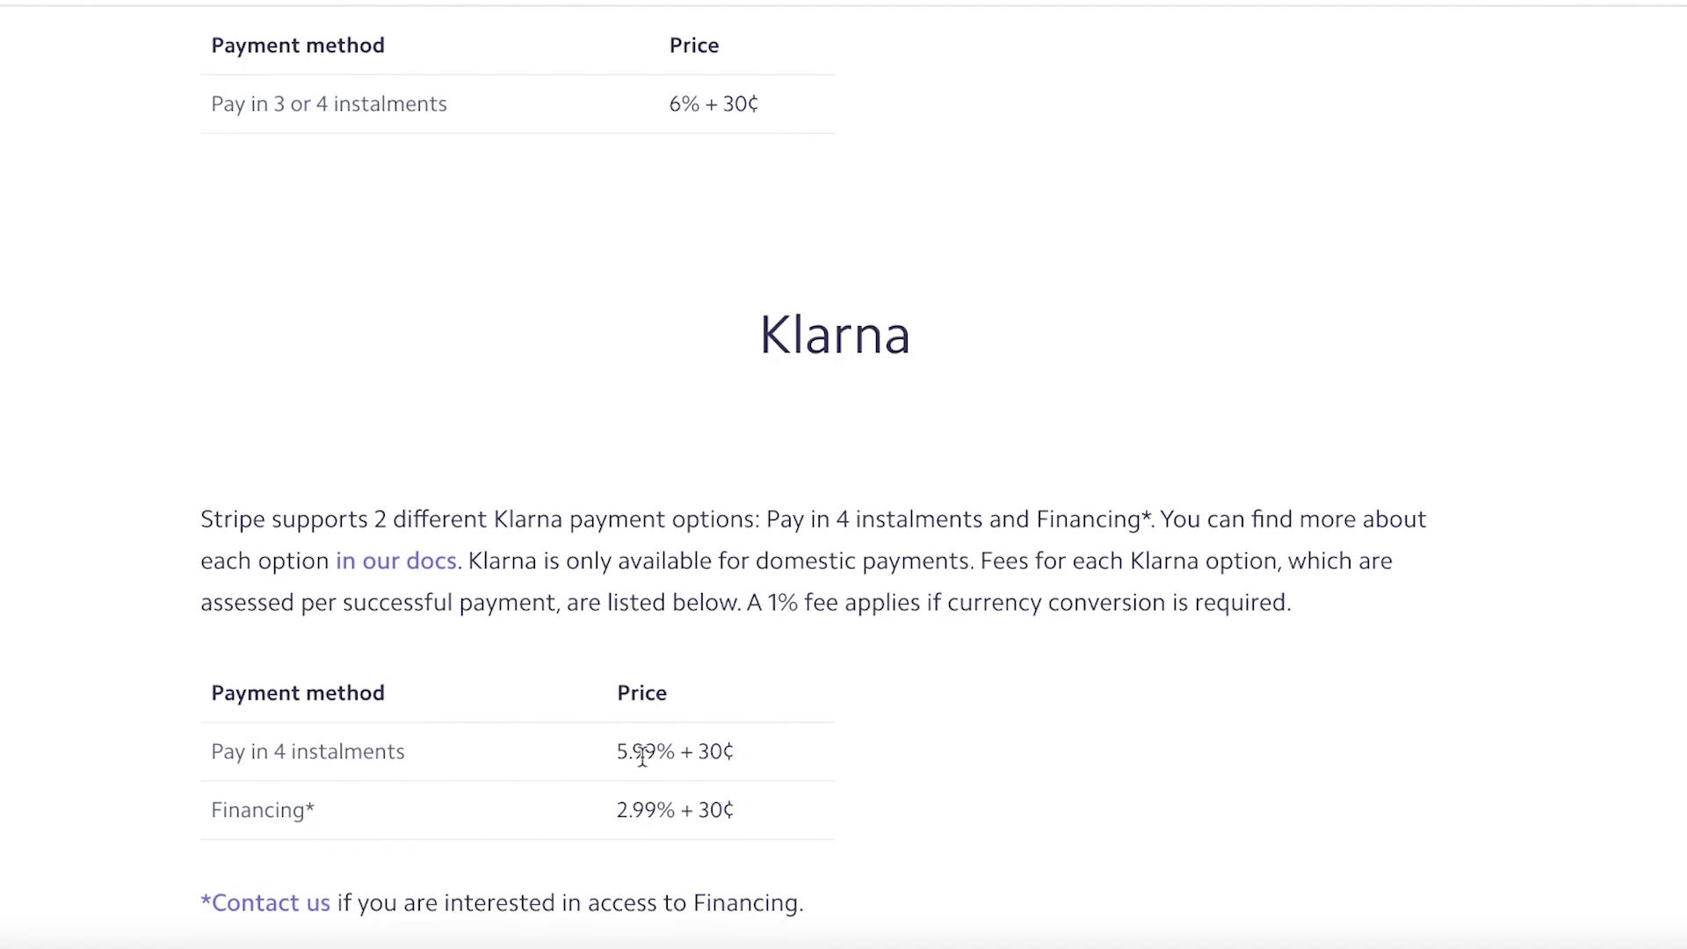
{"action": "scroll", "coordinate": [642, 756], "scroll_direction": "up", "scroll_amount": 6}
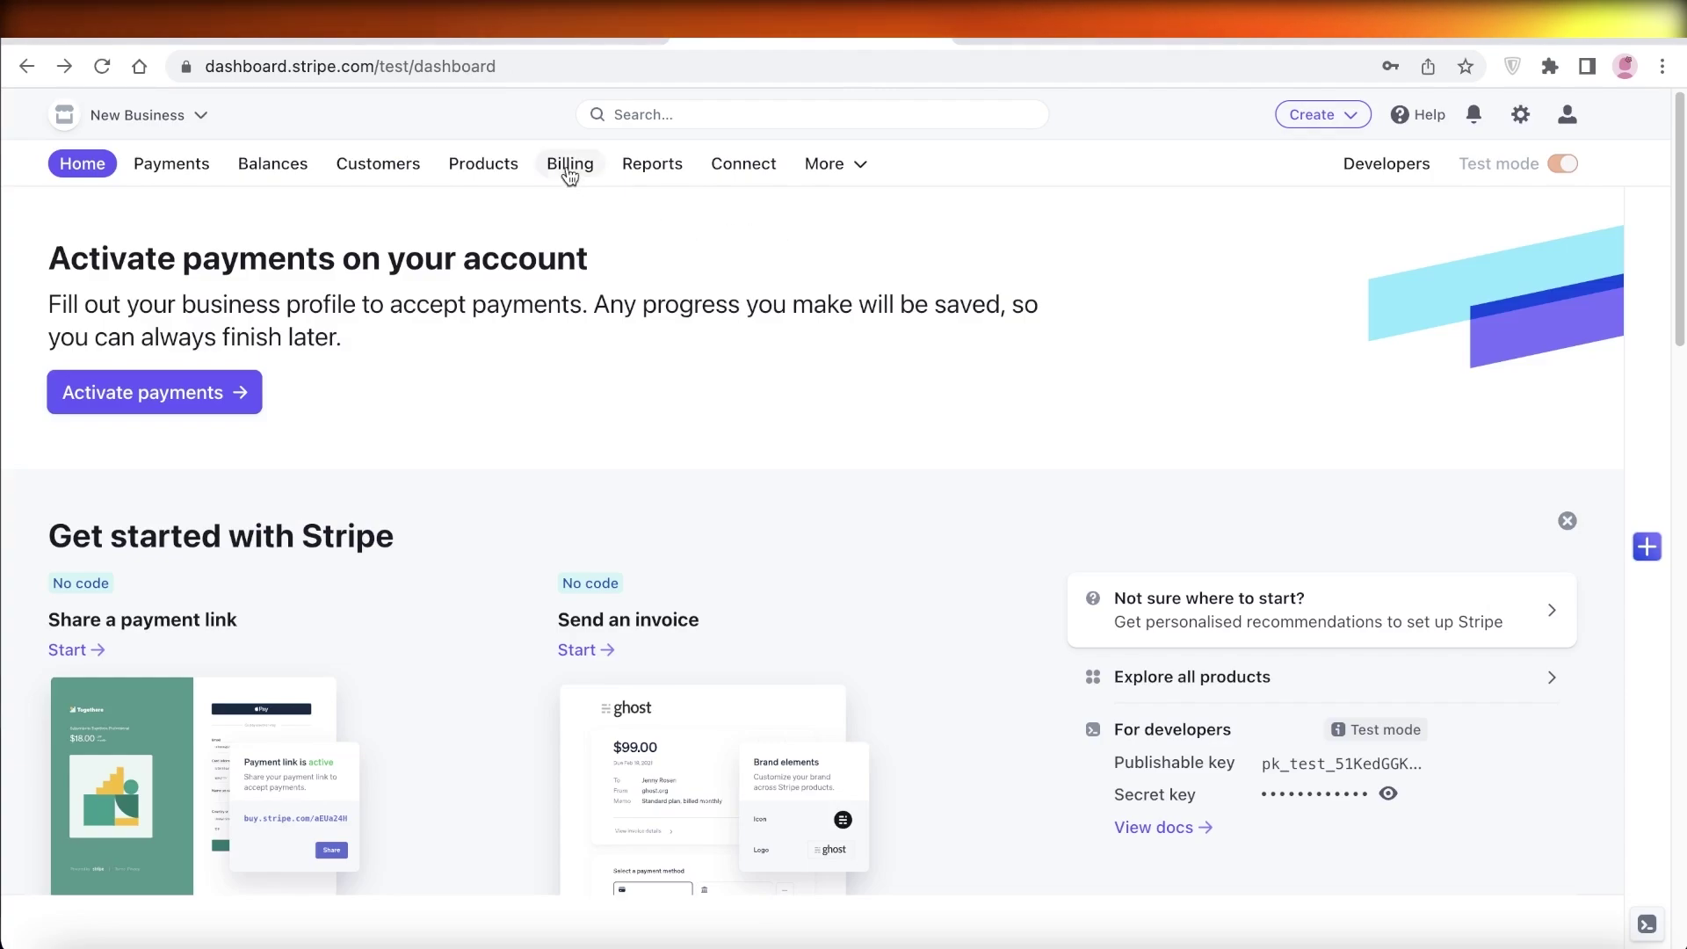
Step: Go to the Billing Overview page listing Invoices, Subscriptions and Quotes
{"action": "left_click", "coordinate": [567, 164]}
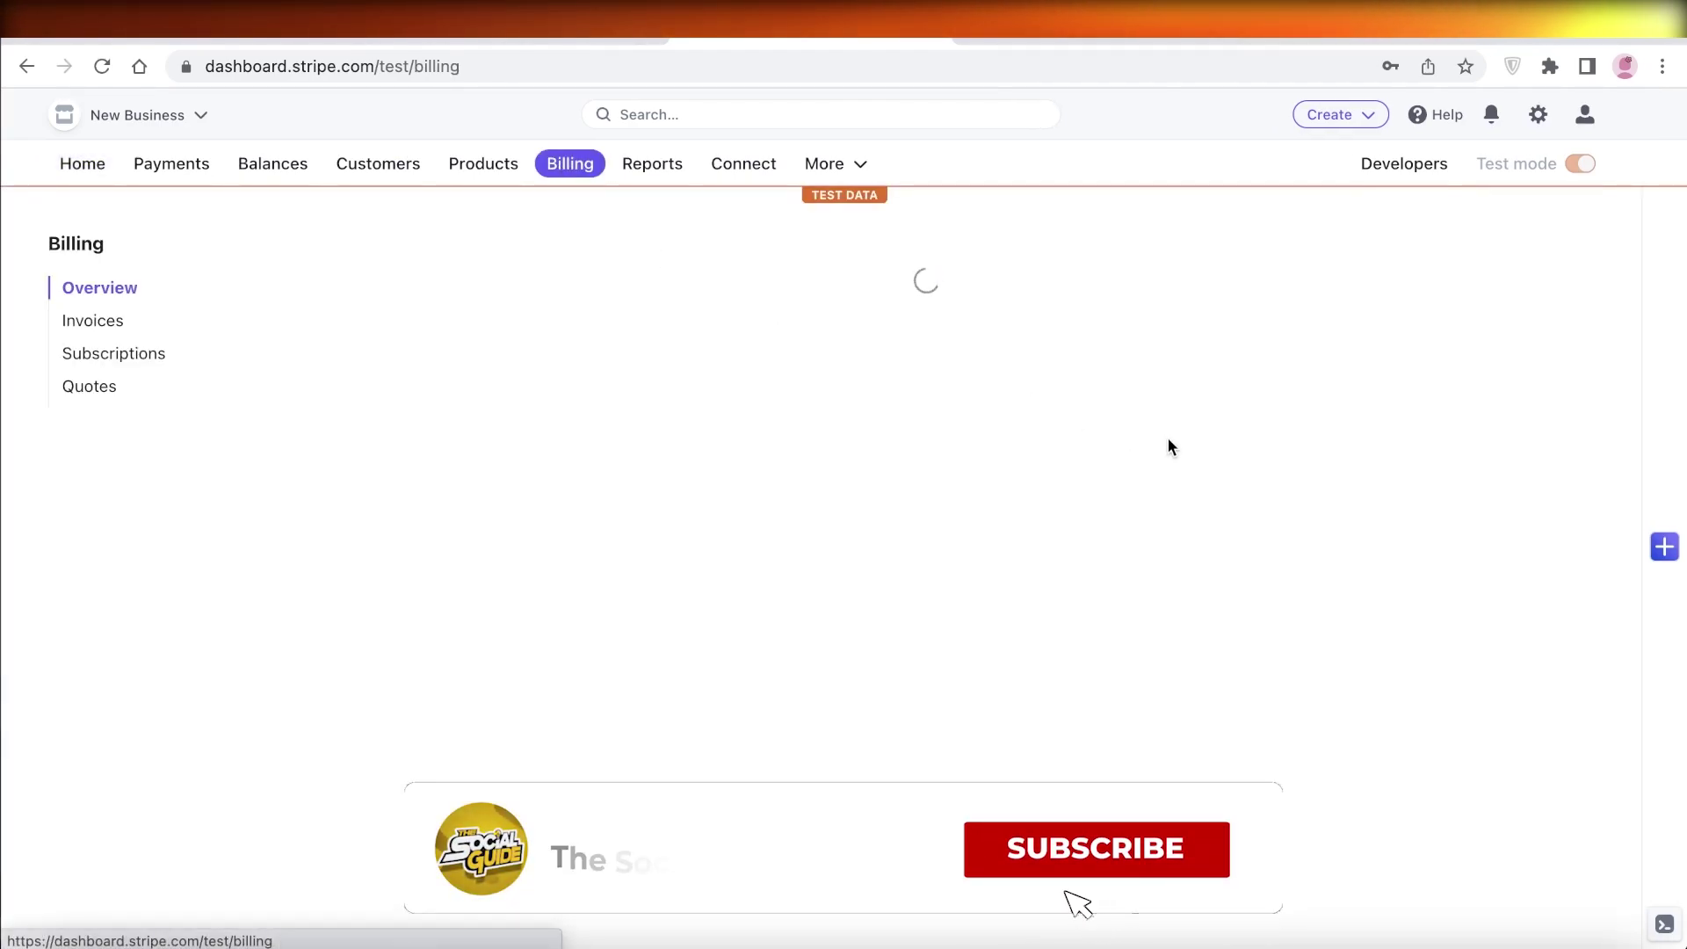